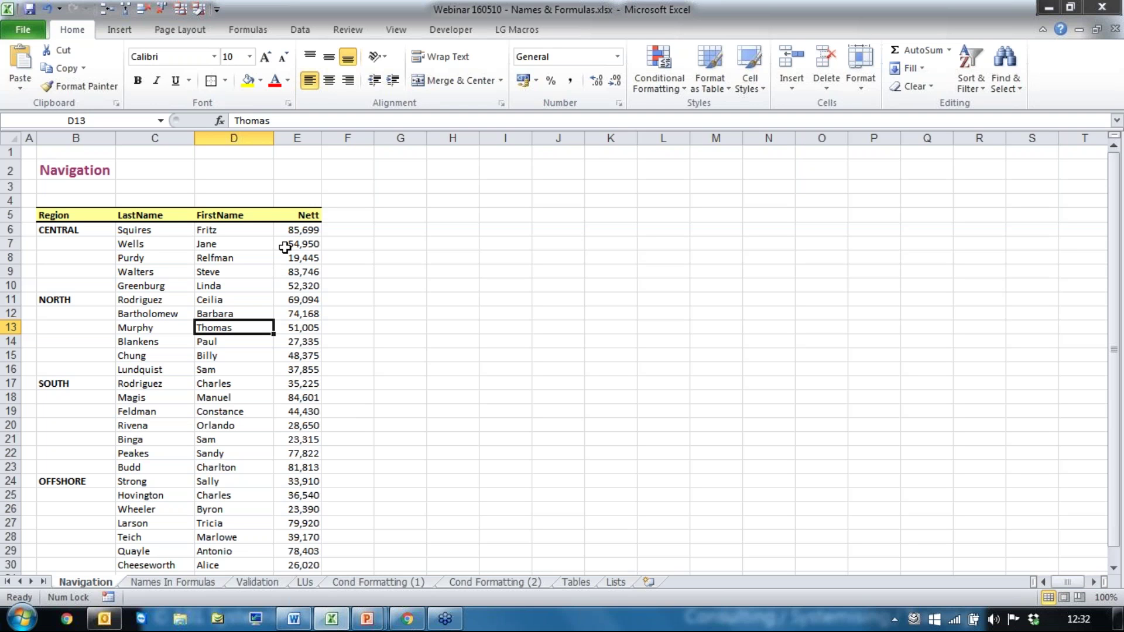
Go to the named ranges CENTRAL, SOUTH and NORTH in turn on the Navigation sheet
left_click(161, 122)
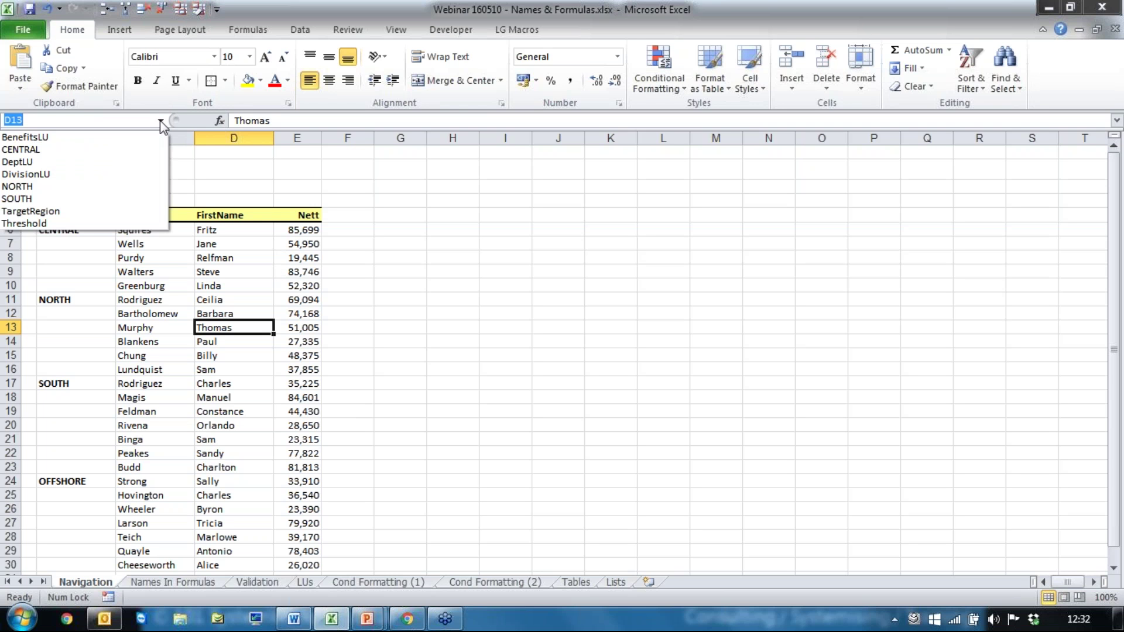
left_click(22, 153)
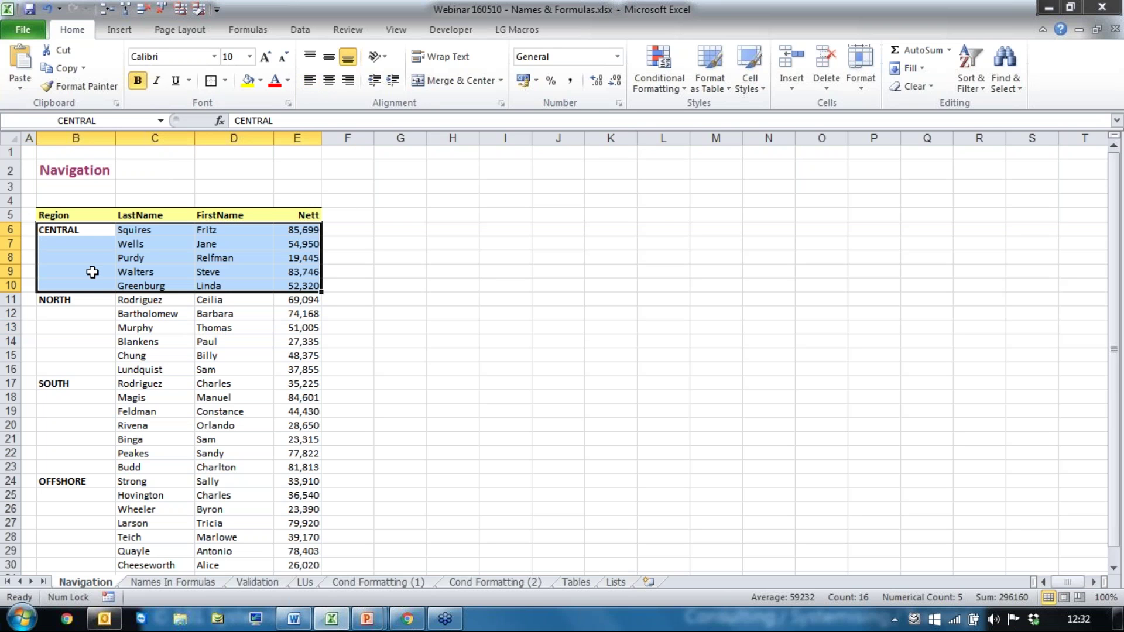
left_click(161, 121)
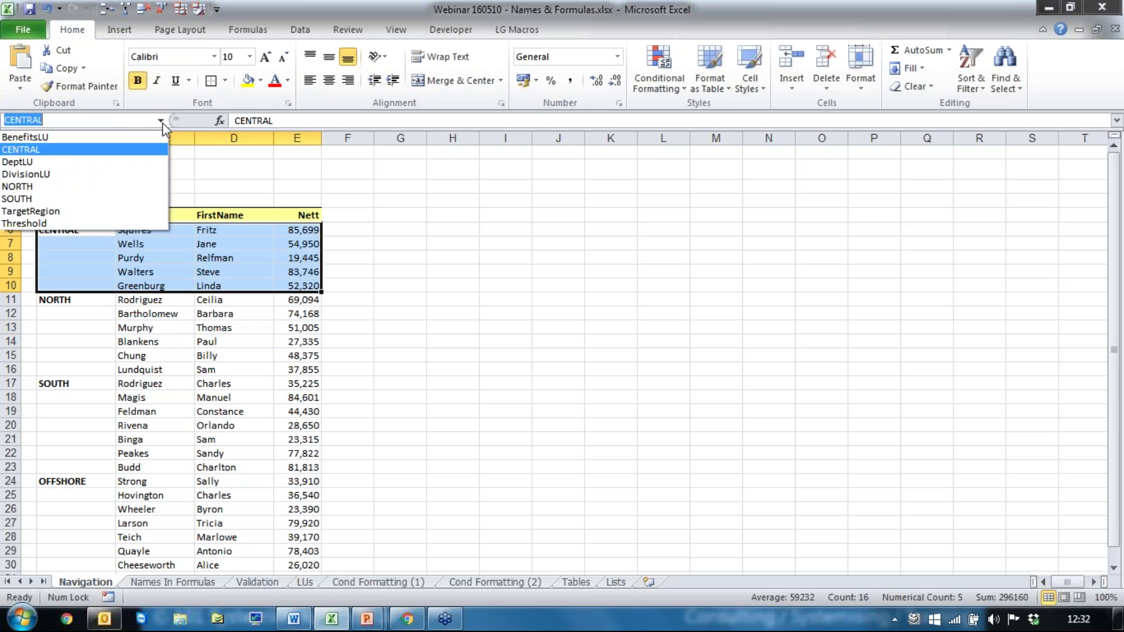
left_click(28, 197)
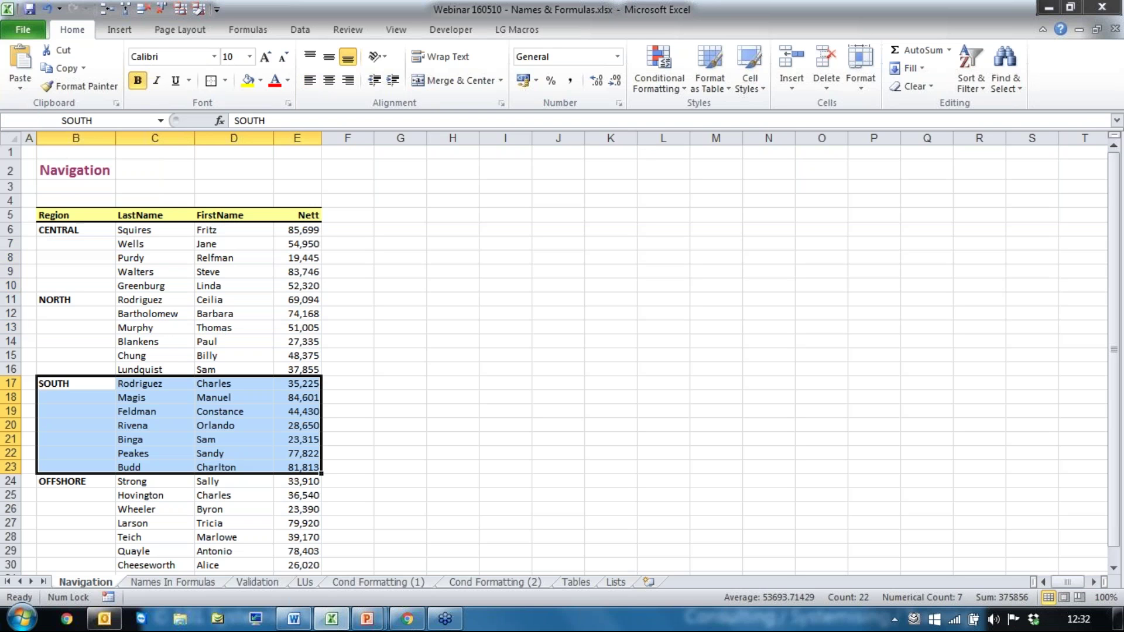
left_click(161, 121)
left_click(28, 188)
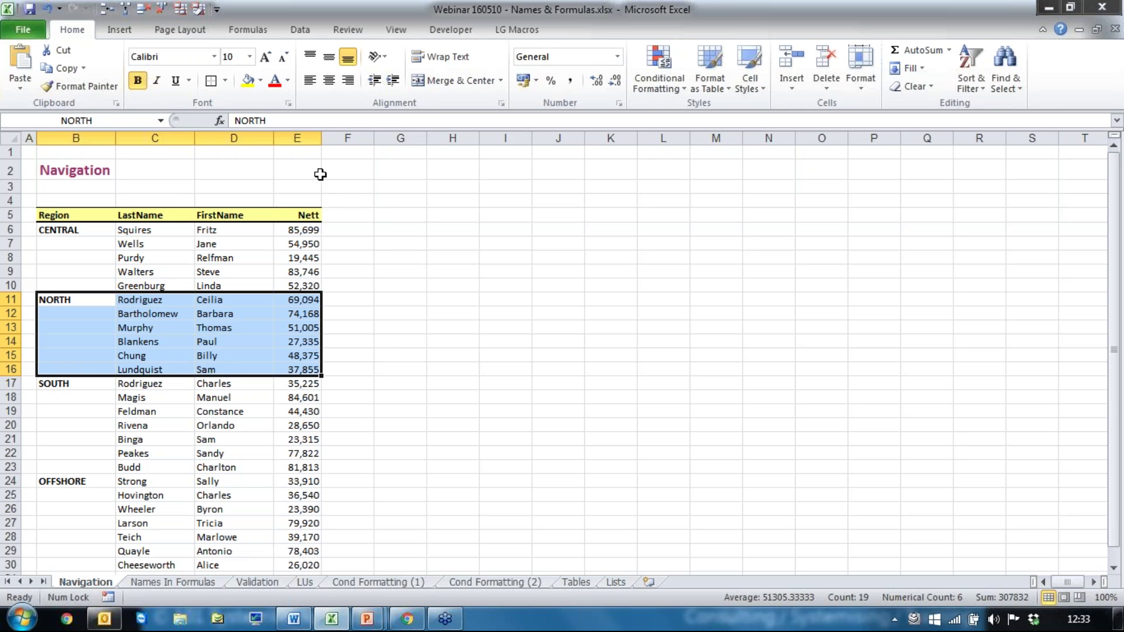
left_click(160, 121)
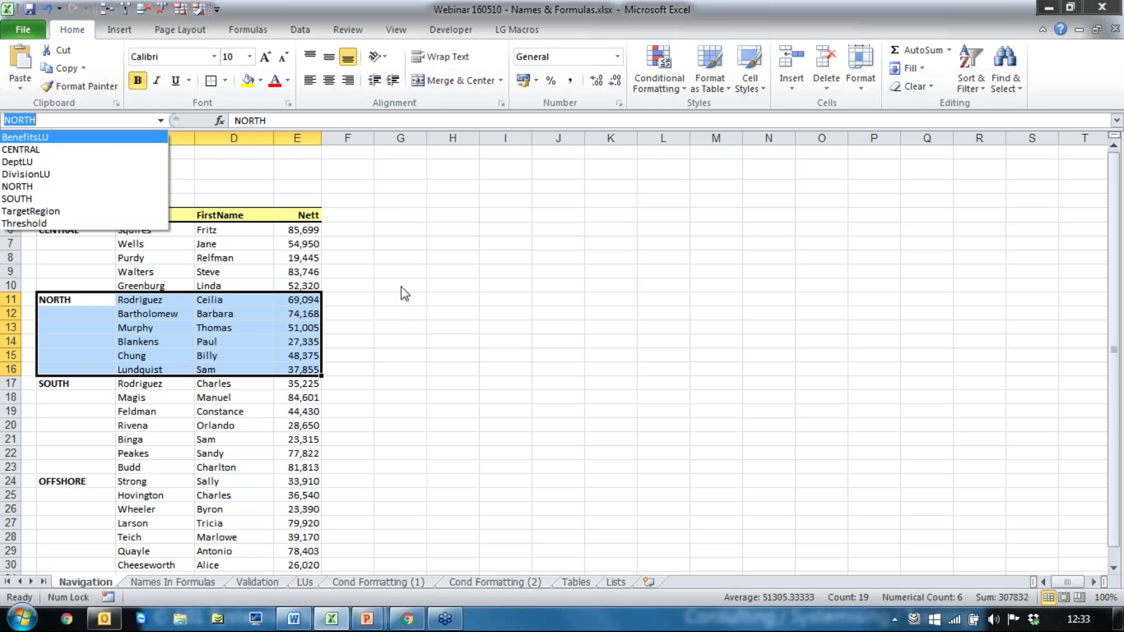
key("Escape")
key("Down")
key("Down")
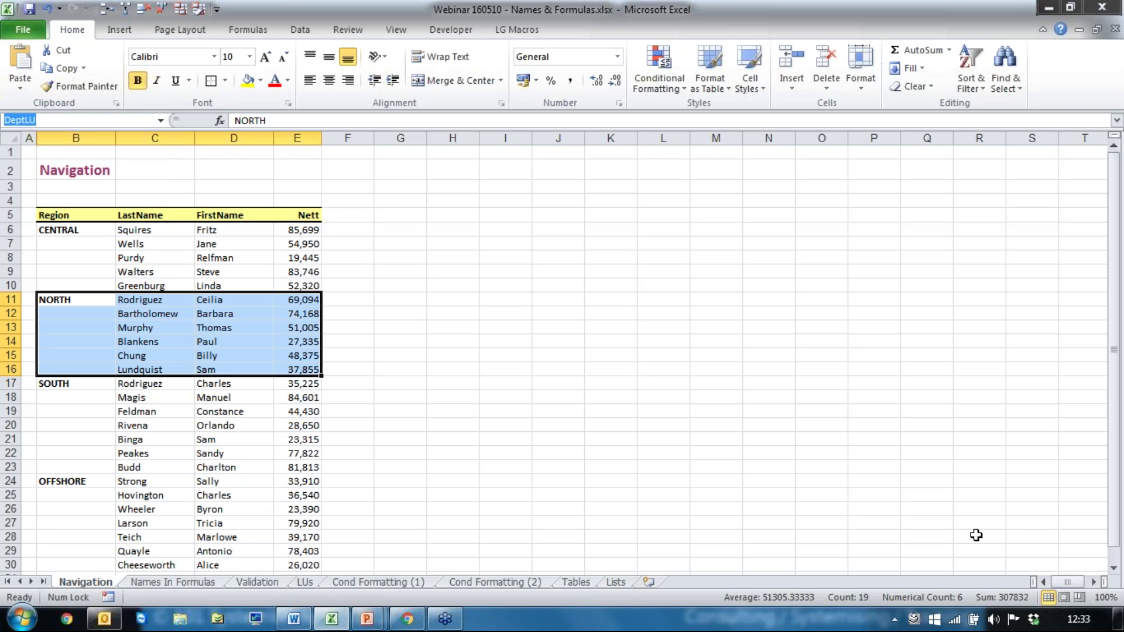
Define the name OFFSHORE for the offshore region's rows, B24:E31, on the Navigation sheet
scroll(410, 491, "down", 1)
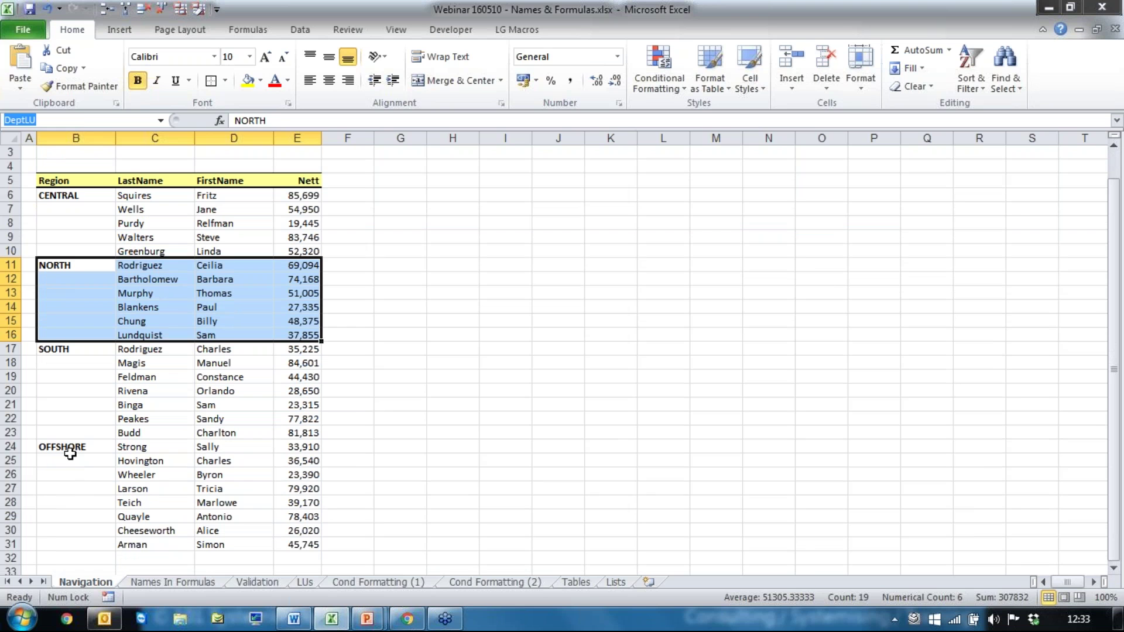
left_click_drag(71, 453, 309, 540)
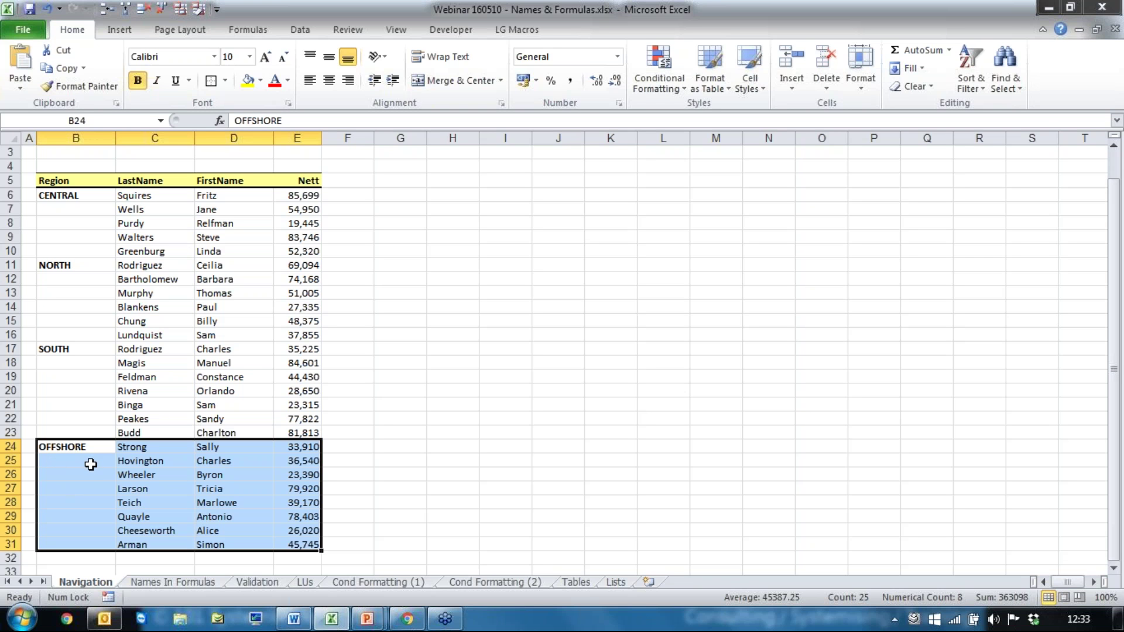
left_click(102, 120)
key("Caps_Lock")
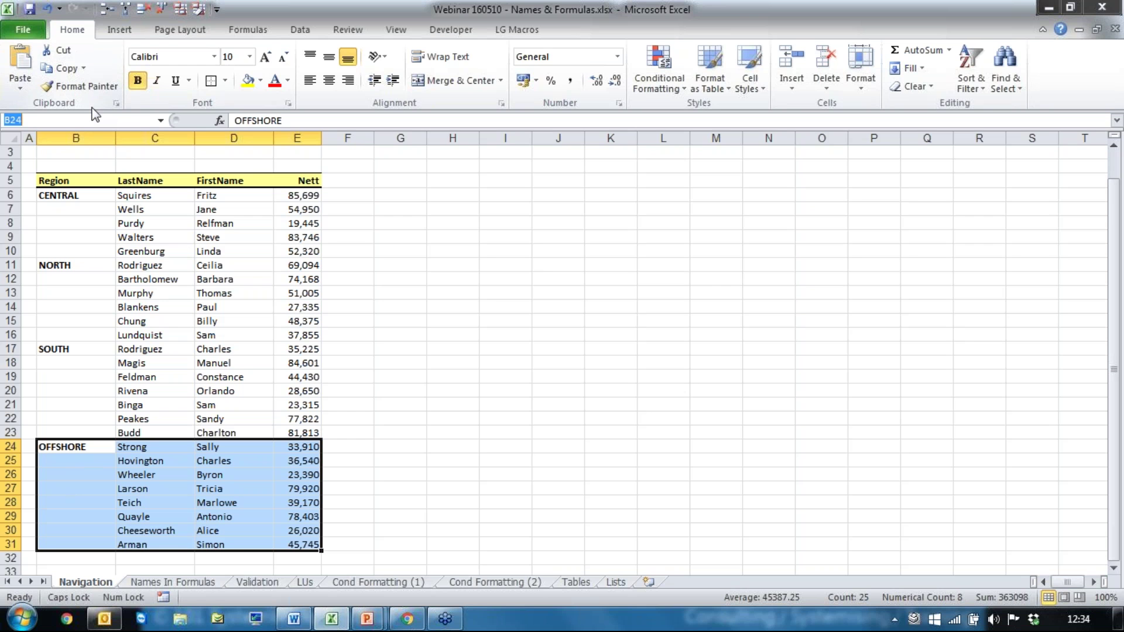
type("OFFSHI")
key("BackSpace")
type("ORE")
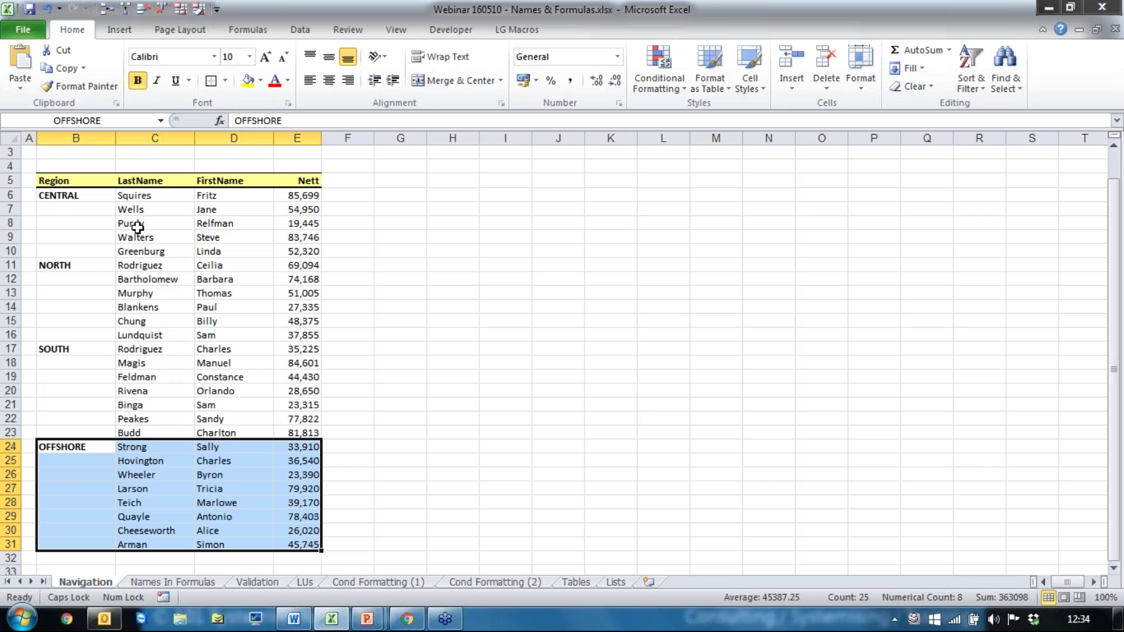
Test the new name by going to the OFFSHORE range from an empty cell on the same sheet, and deselect it
left_click(718, 208)
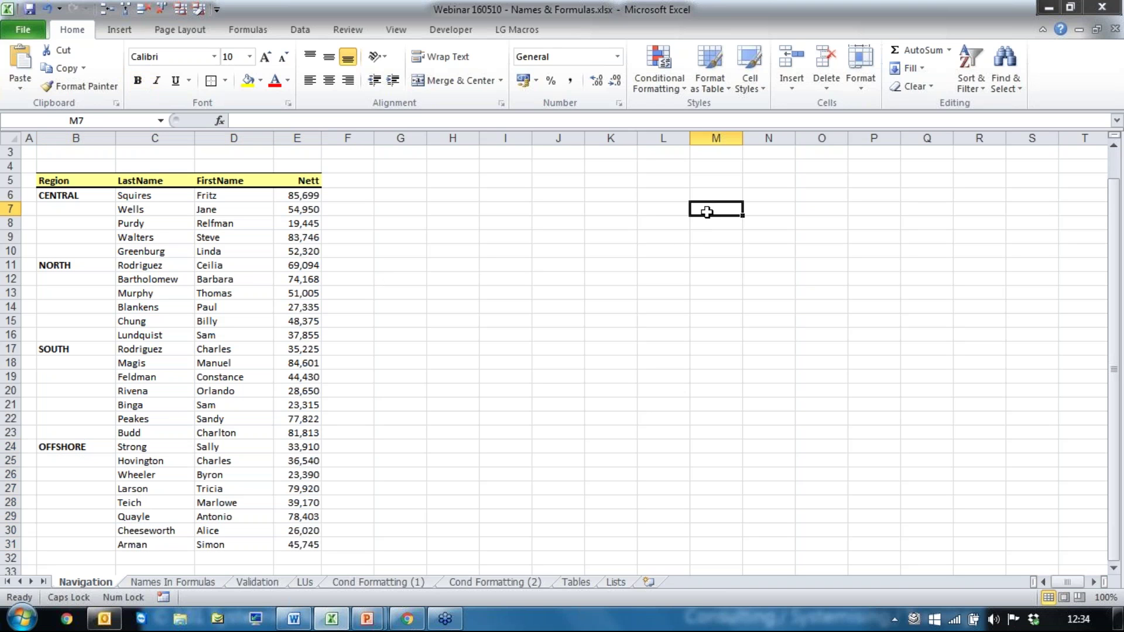
left_click(161, 121)
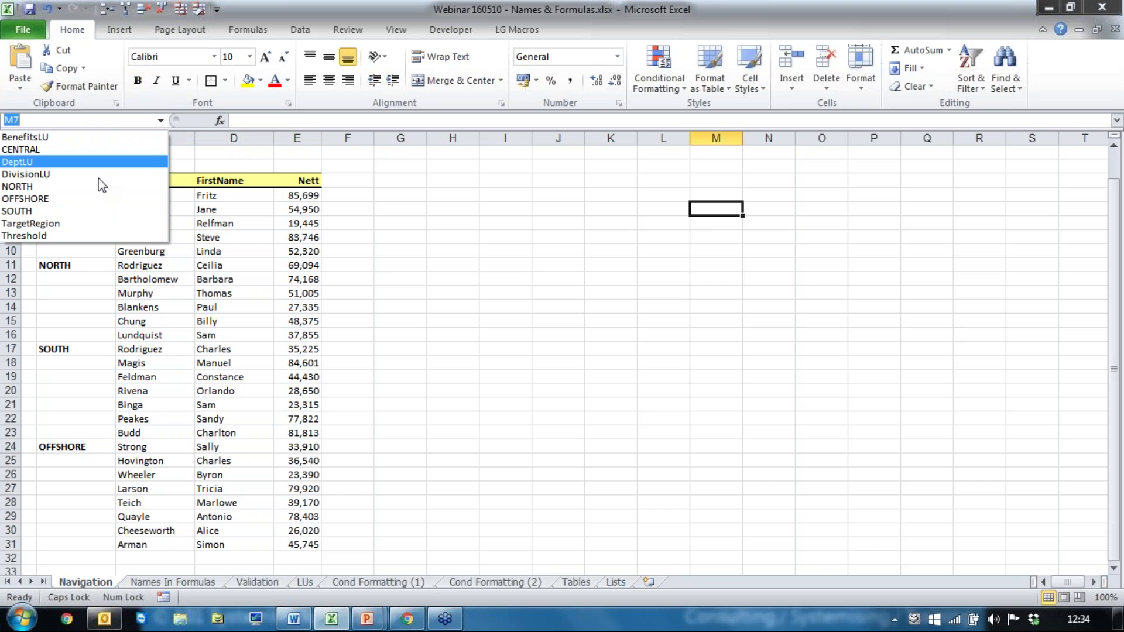
left_click(71, 200)
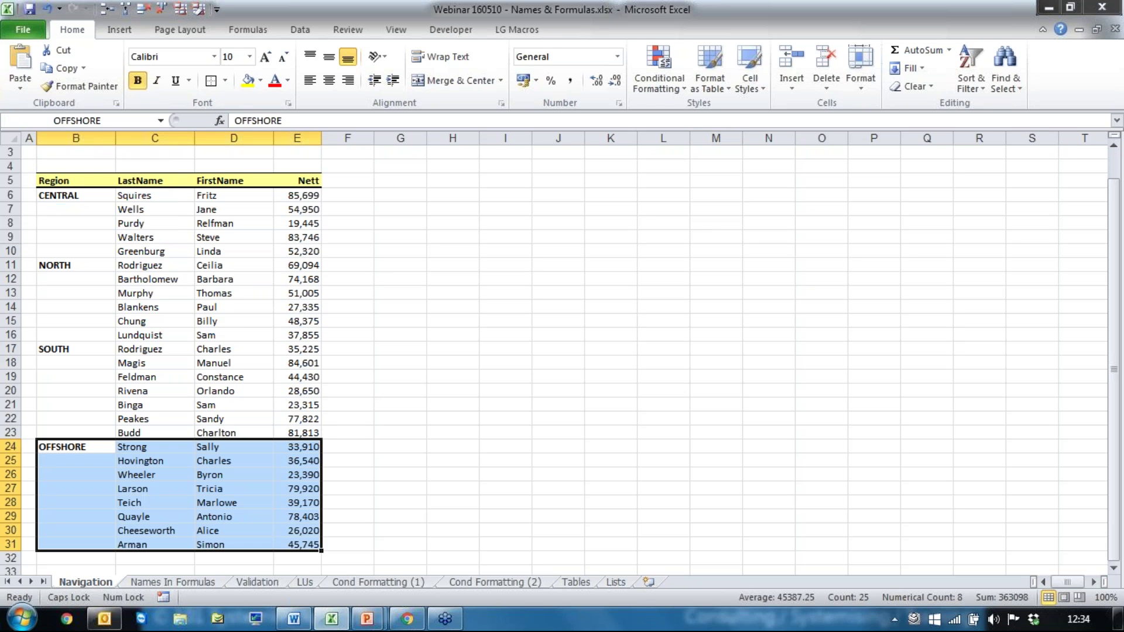
left_click(496, 357)
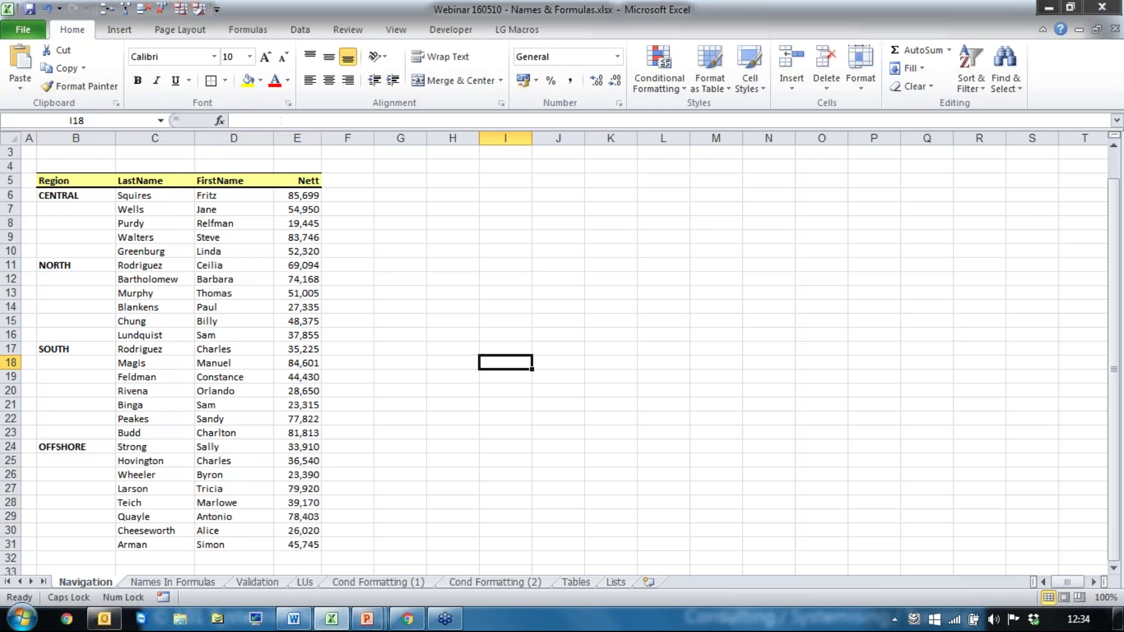
Go to the OFFSHORE range from the Cond Formatting (2) sheet to test navigation across sheets
left_click(473, 582)
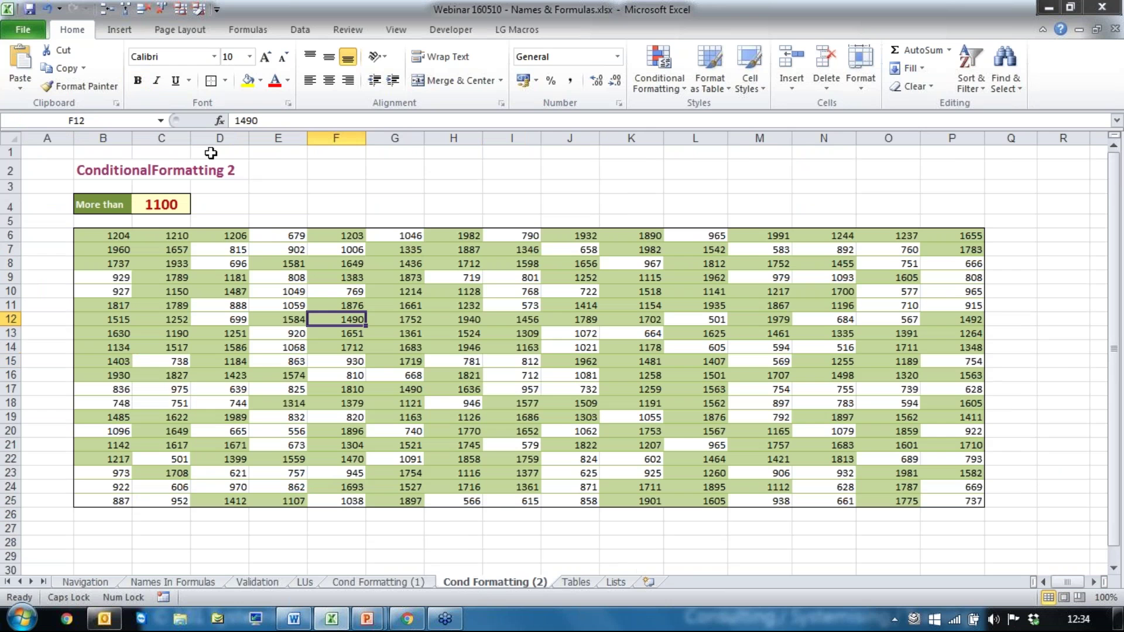
left_click(160, 120)
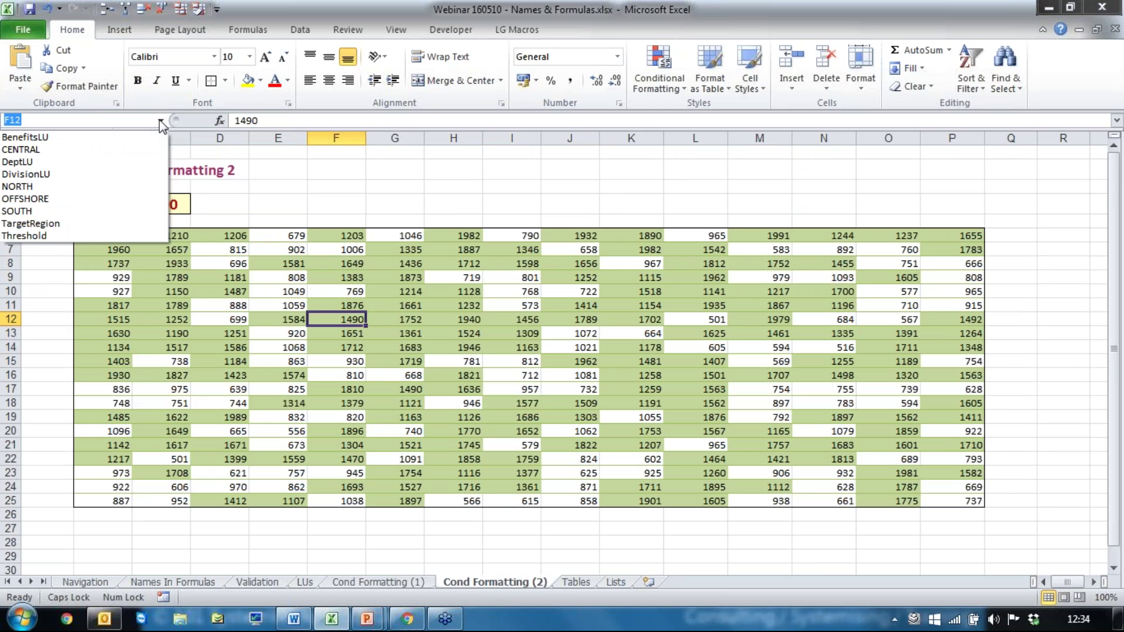
left_click(54, 199)
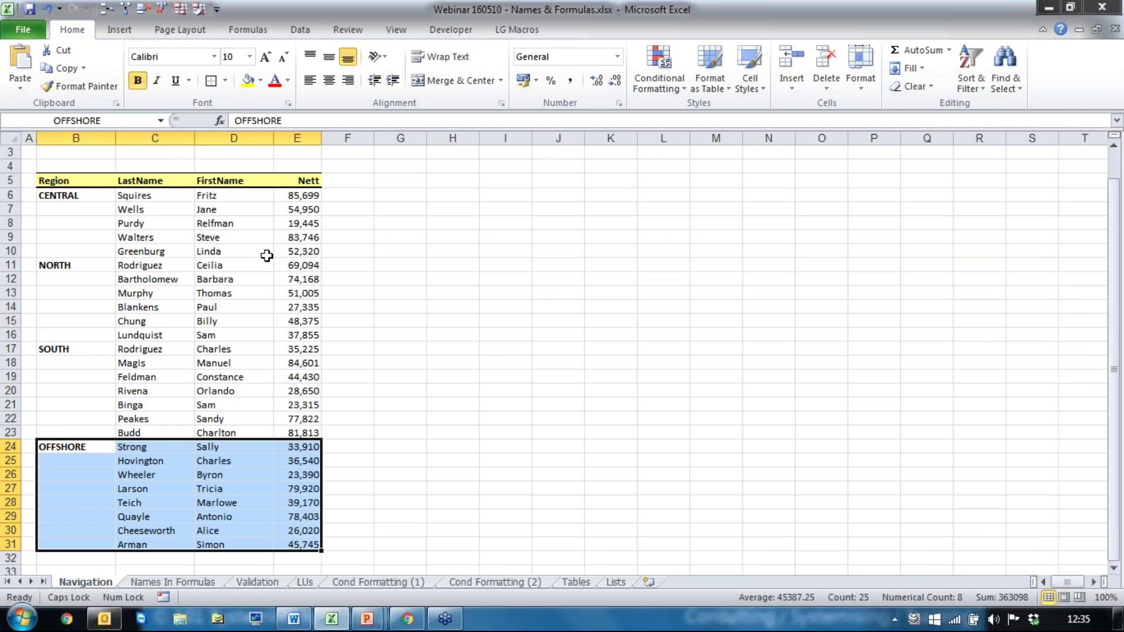
left_click(353, 253)
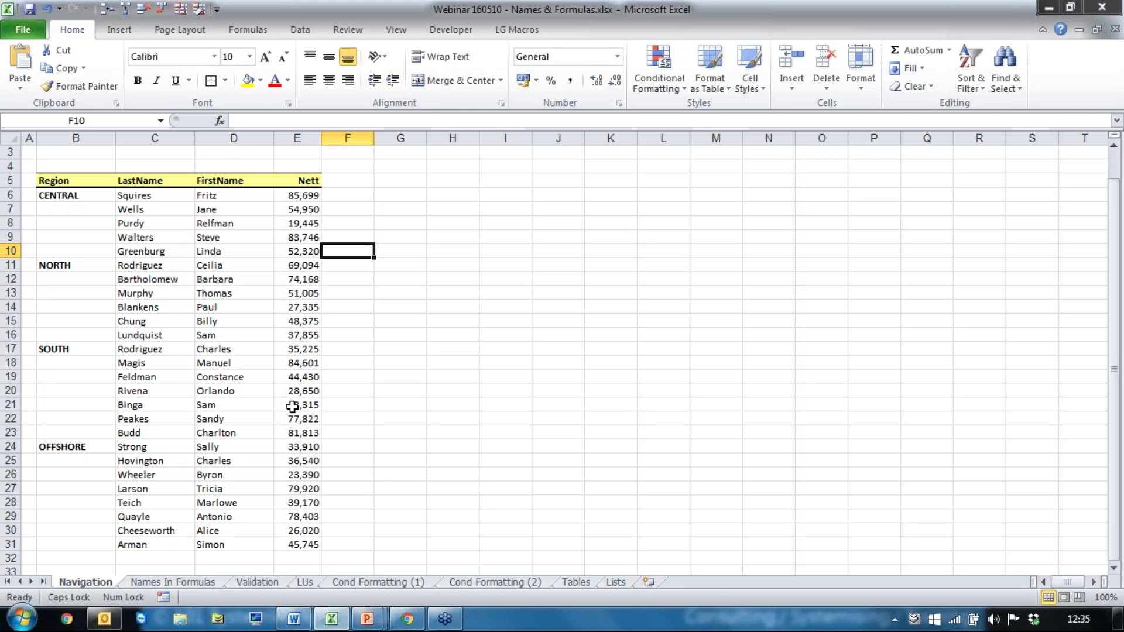
On the Names In Formulas sheet, define the name VATrate for the VAT Rate cell D5
left_click(165, 583)
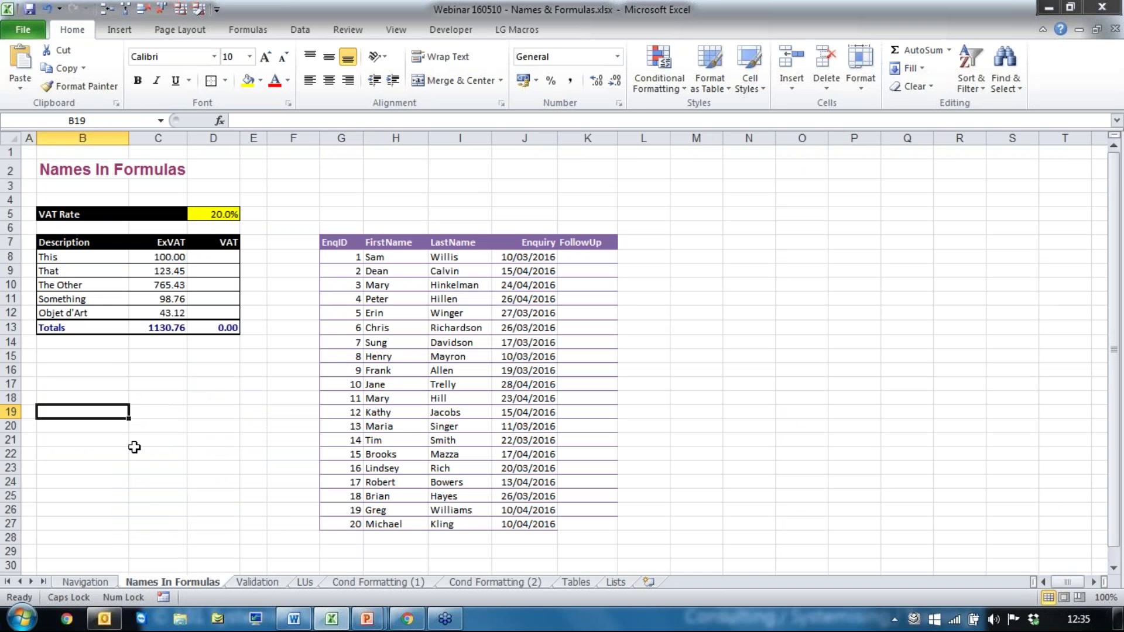
left_click(164, 400)
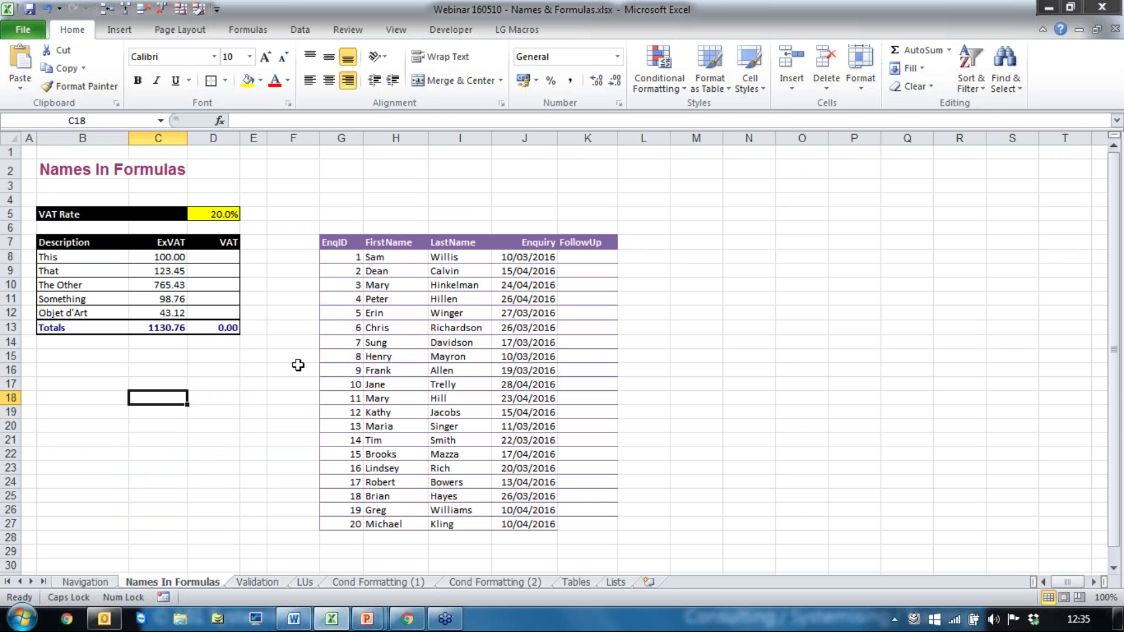
left_click(216, 214)
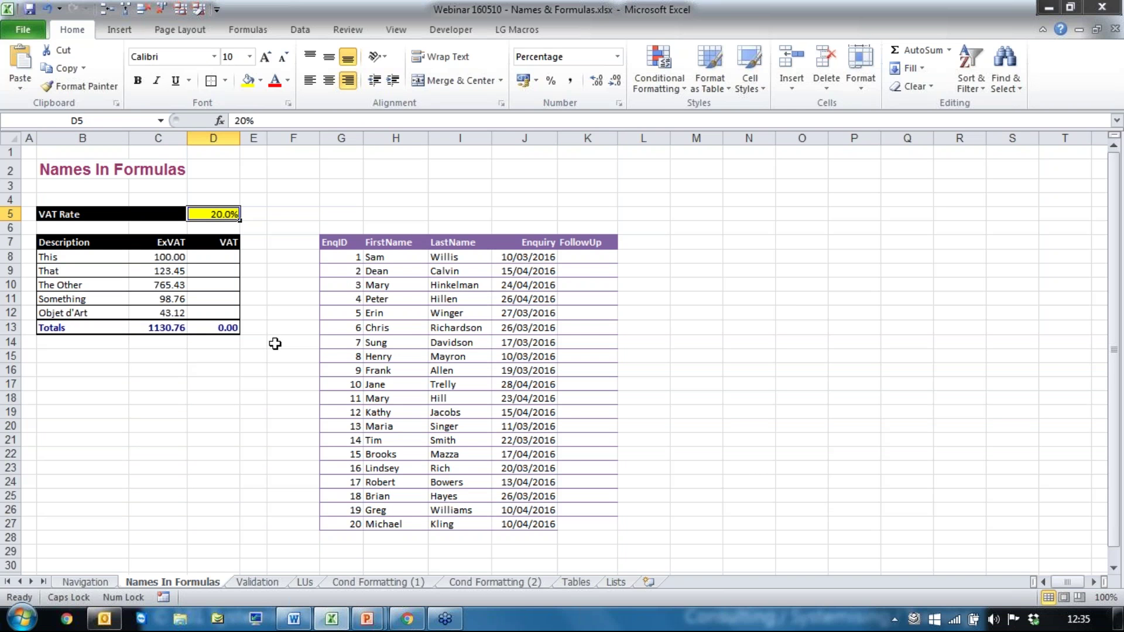
left_click(99, 121)
key("Caps_Lock")
type("VA")
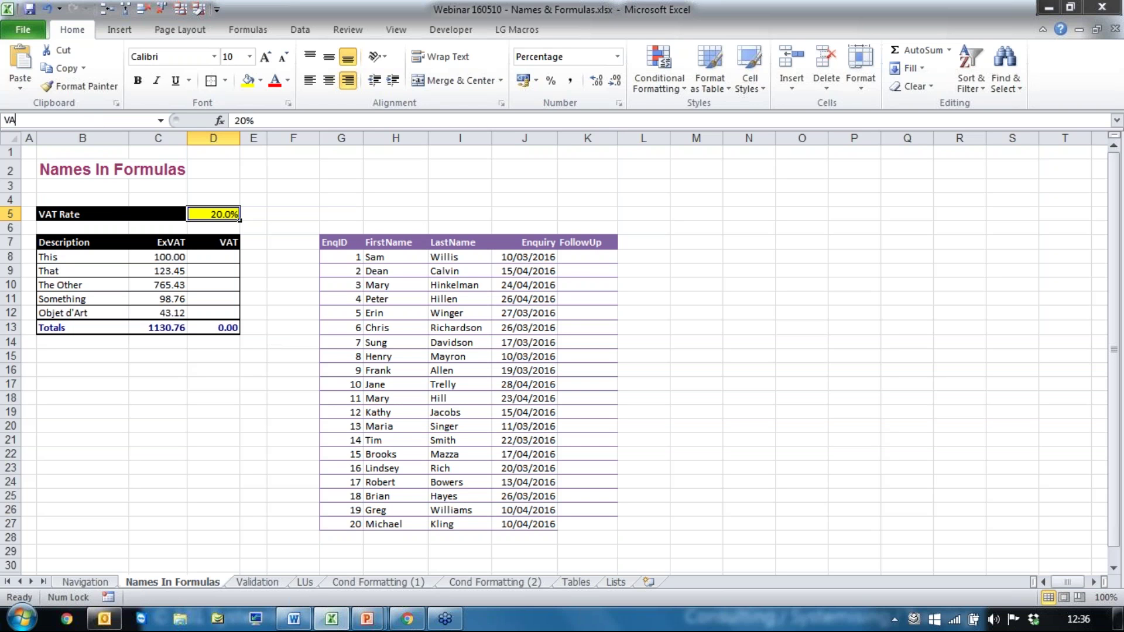
type("Trate")
key("Return")
Enter the formula =C8*VATrate in D8, inserting VATrate from the list of defined names
left_click(204, 257)
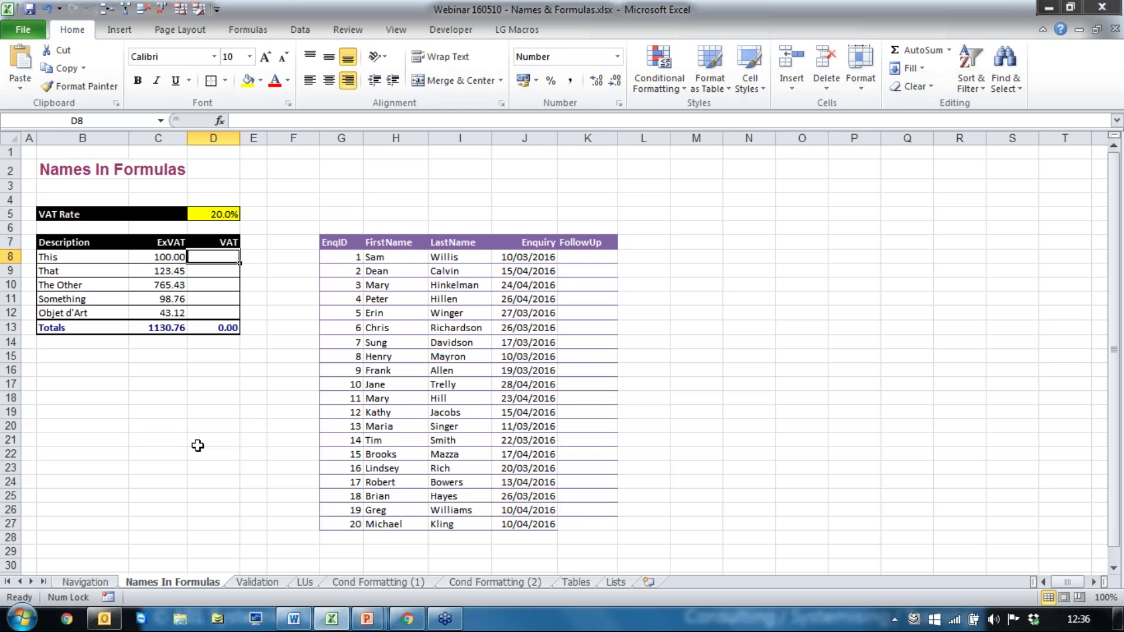
type("=")
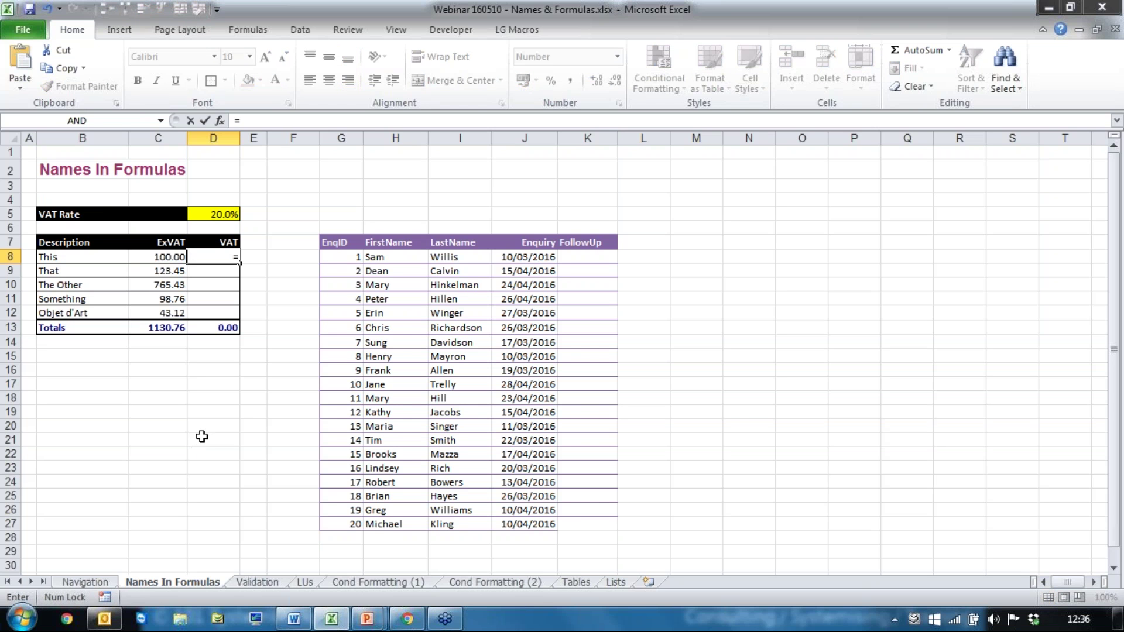
left_click(159, 257)
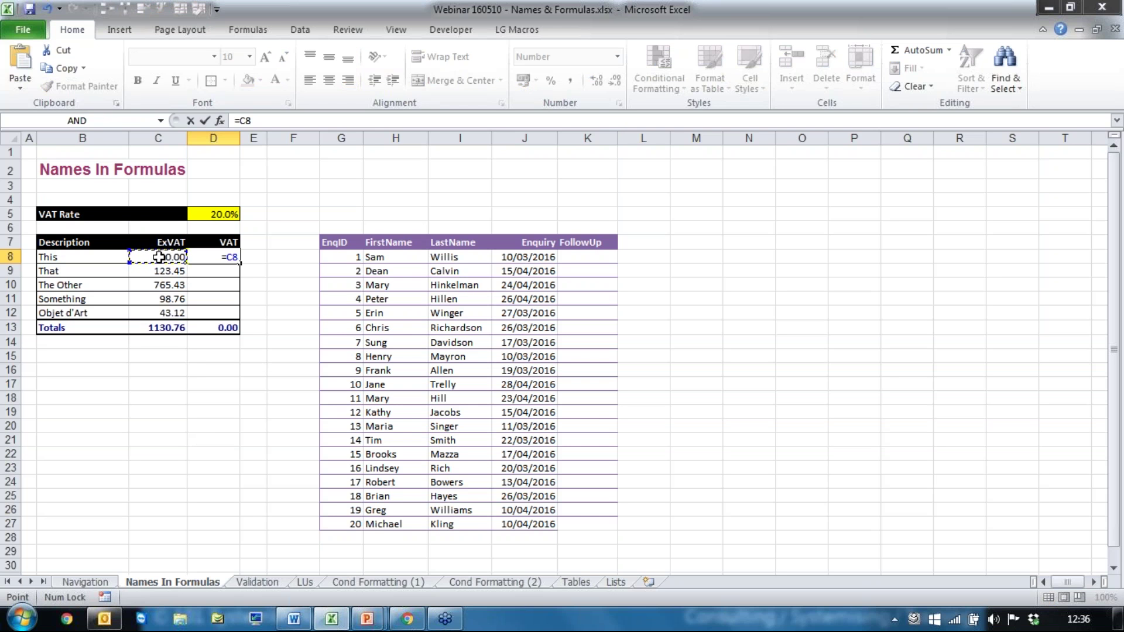
type("*")
key("F3")
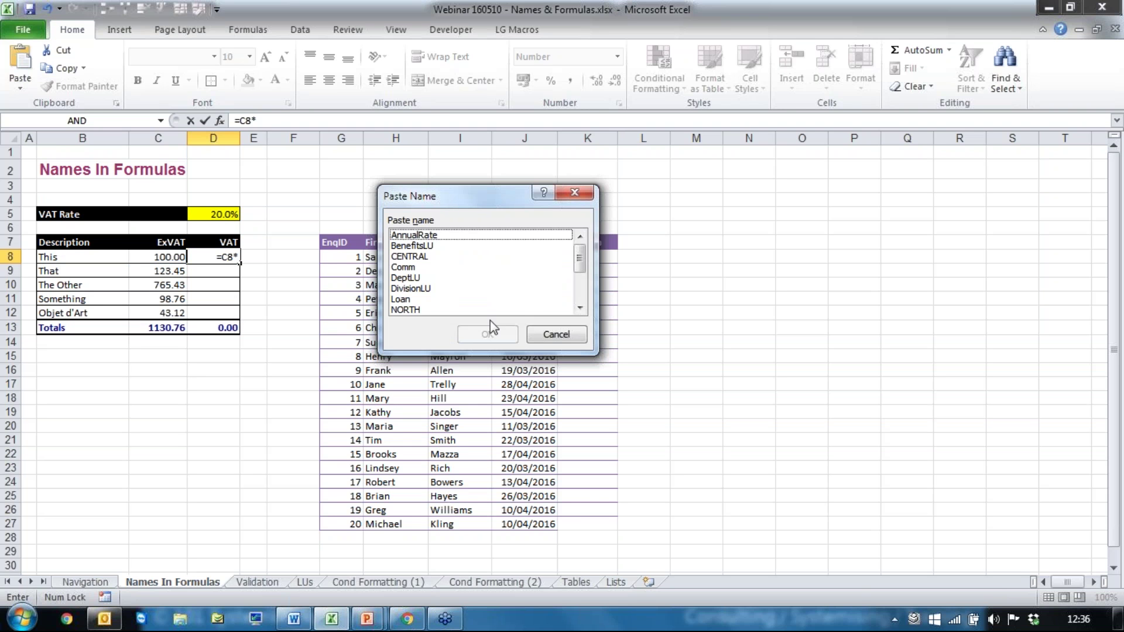
left_click_drag(579, 261, 582, 299)
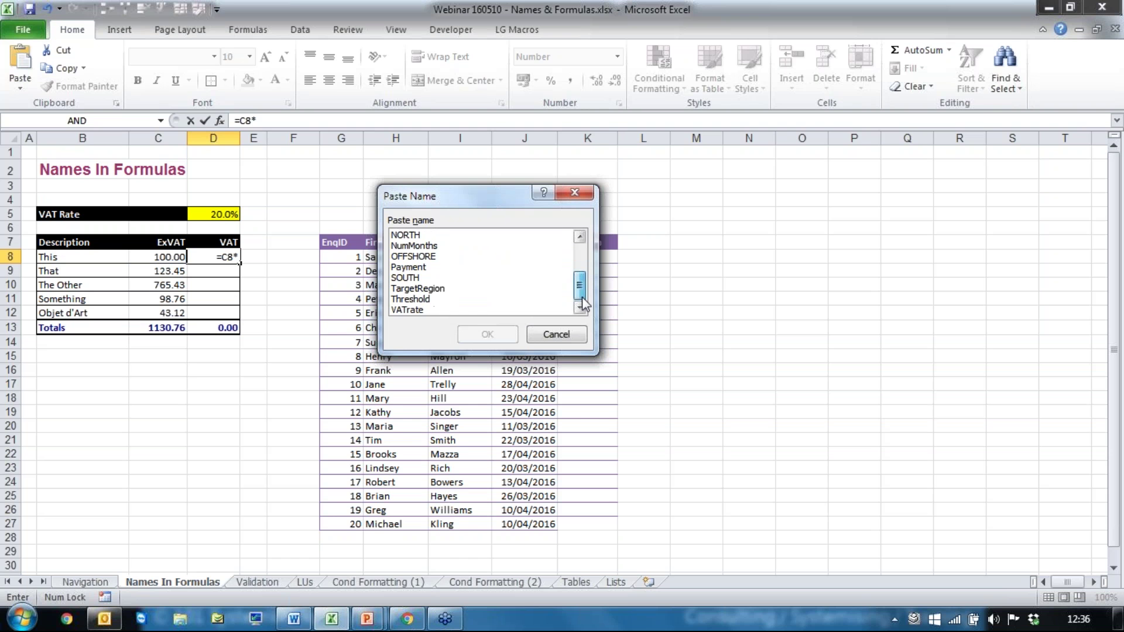
left_click(407, 310)
key("Return")
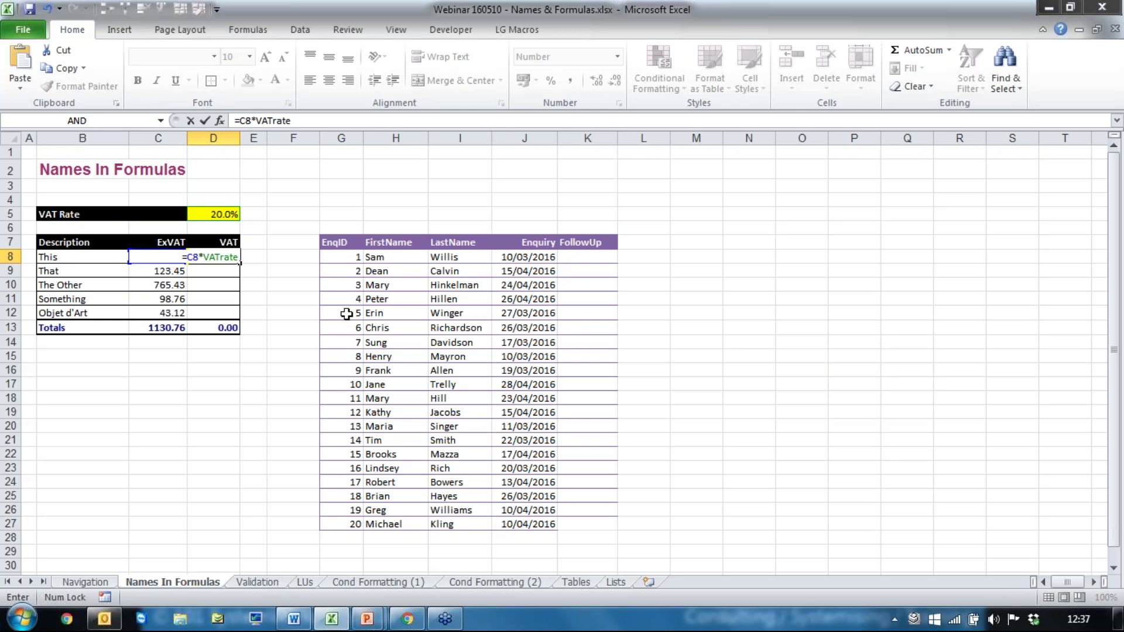
key("Return")
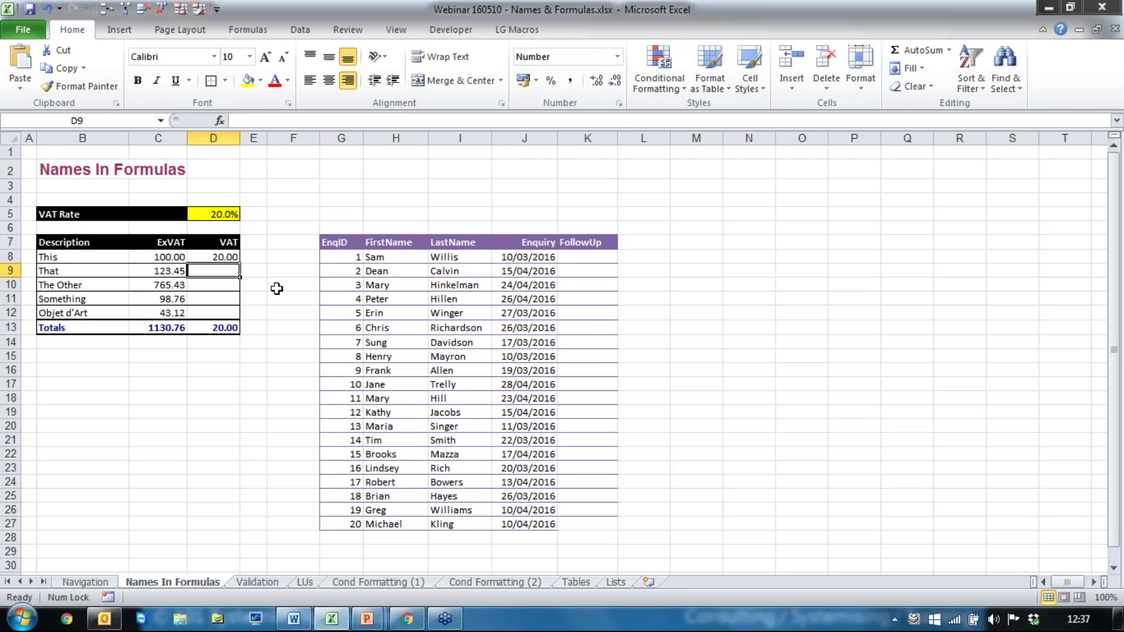
Copy the VAT formula from D8 down to D12
left_click(220, 257)
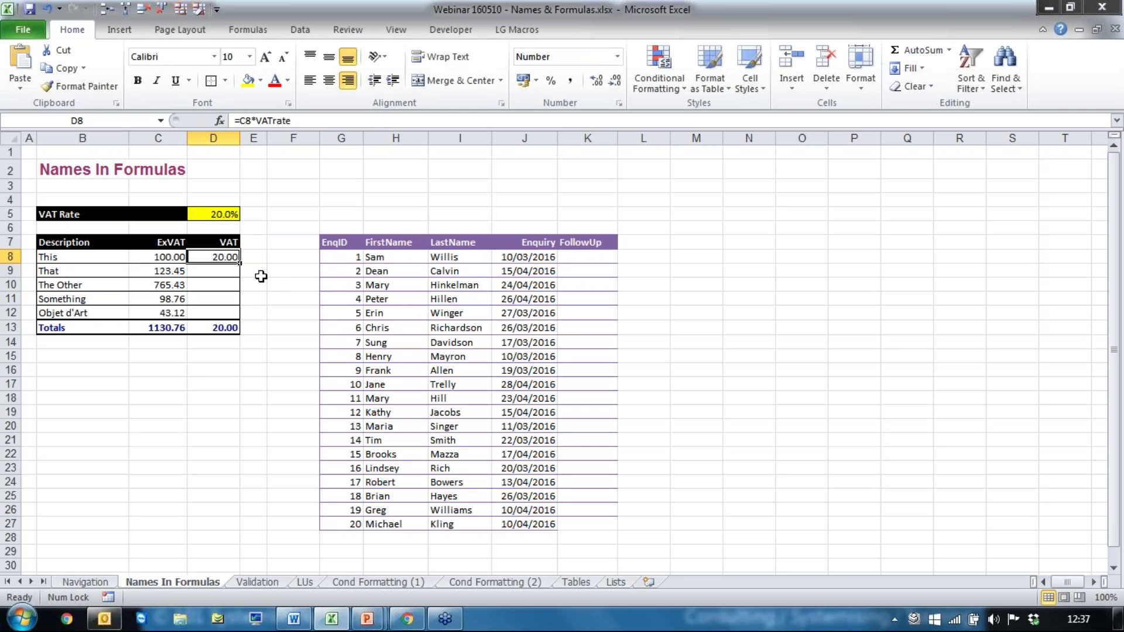
left_click_drag(240, 263, 240, 315)
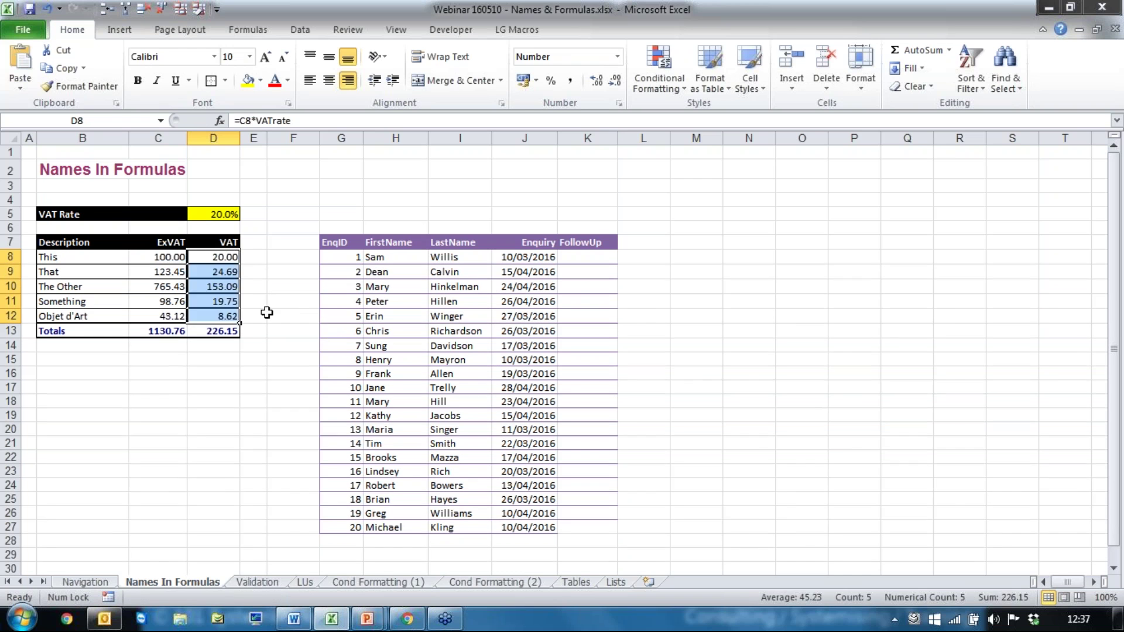
left_click(293, 315)
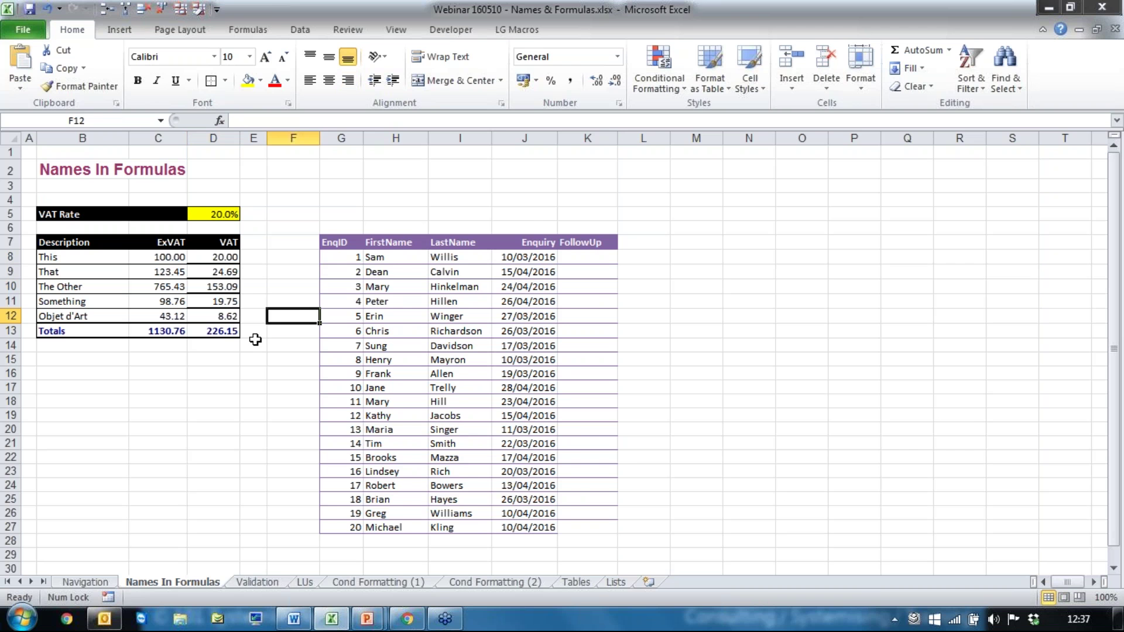
Switch to Word to view the keyboard diagram in Keyboard3.doc, and return to the Excel workbook
left_click(300, 619)
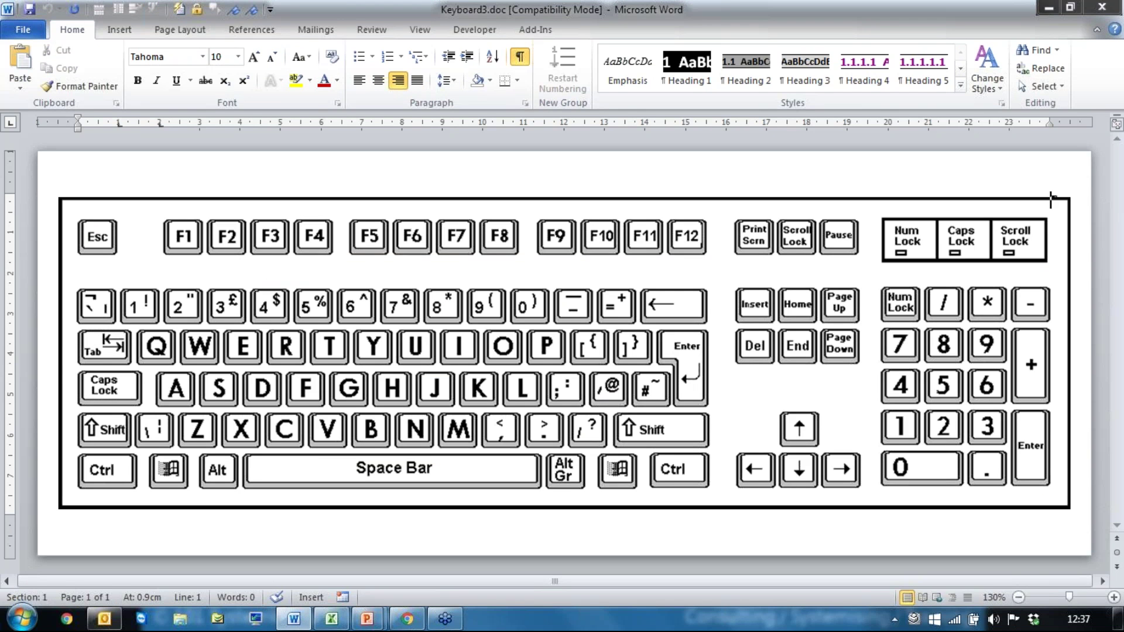
left_click(330, 620)
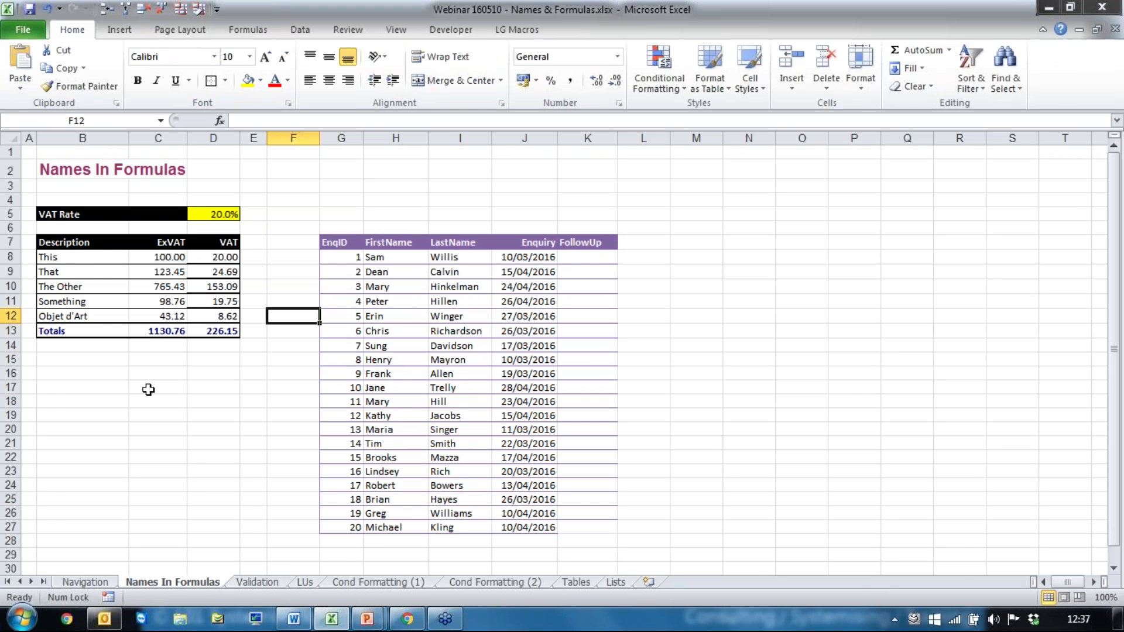
Display the sheet's formulas to review the VAT calculations, and return to showing values
key("ctrl+grave")
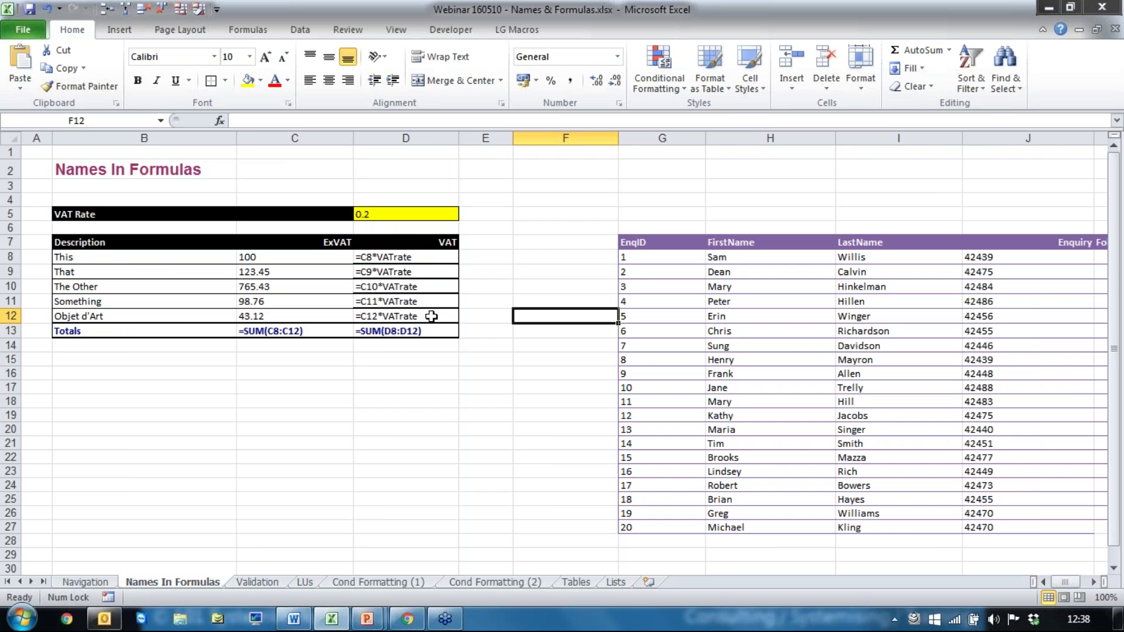
key("ctrl+grave")
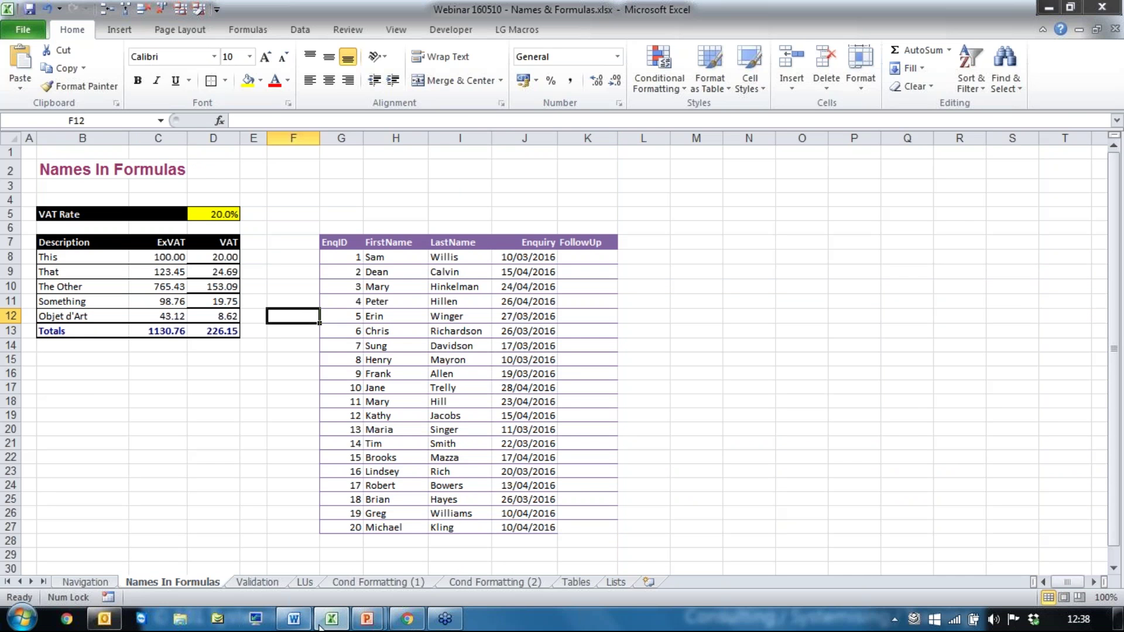
Switch to Word to view the keyboard diagram again, and return to the VAT Rate cell D5 in Excel
left_click(294, 618)
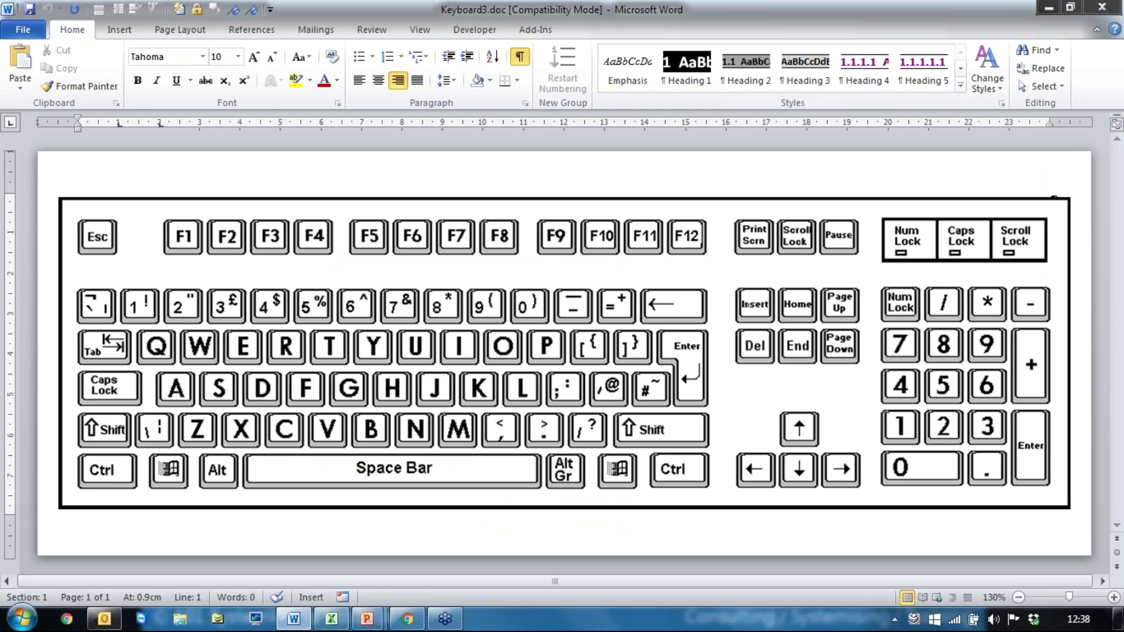
left_click(331, 619)
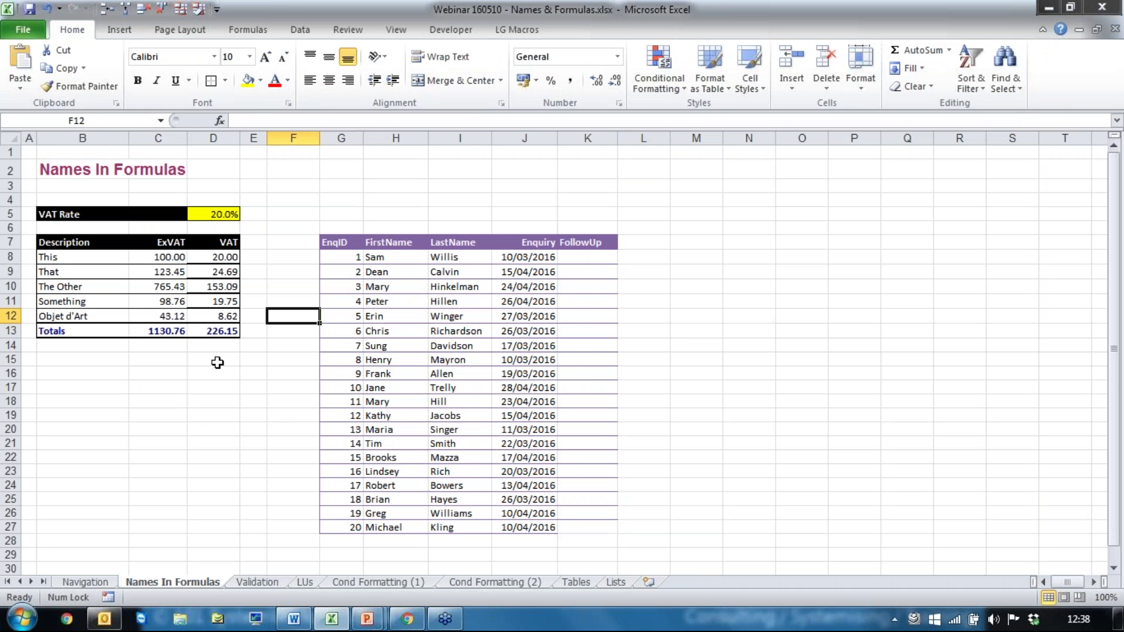
left_click(210, 209)
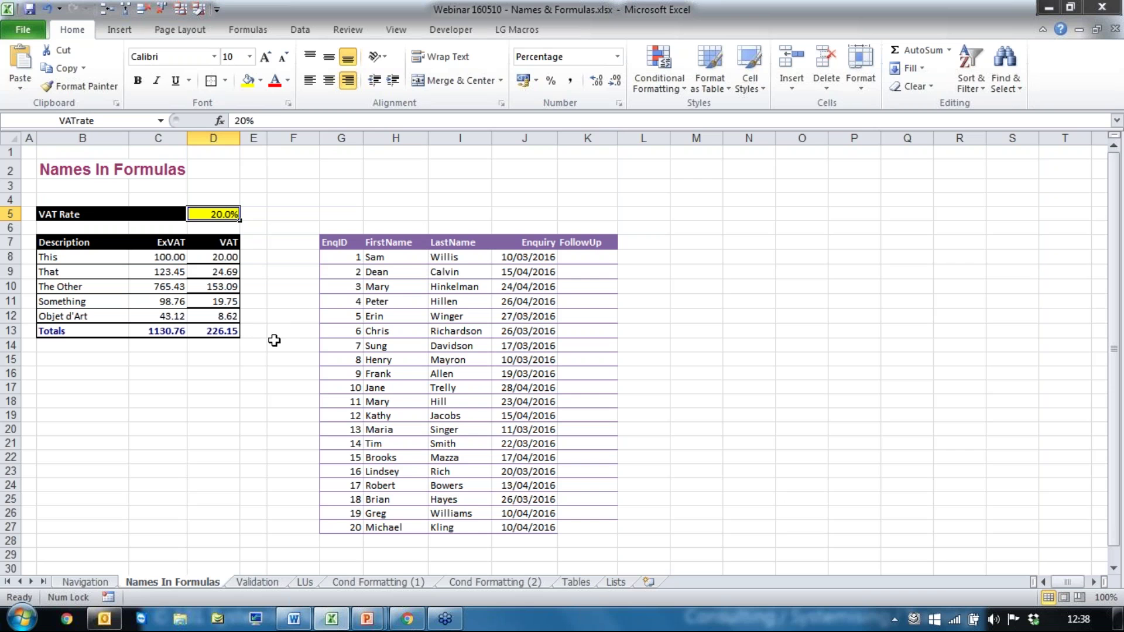
Define the name EnquiryDate for the dates J8:J27 in the Enquiry column
left_click(530, 257)
left_click_drag(530, 257, 532, 527)
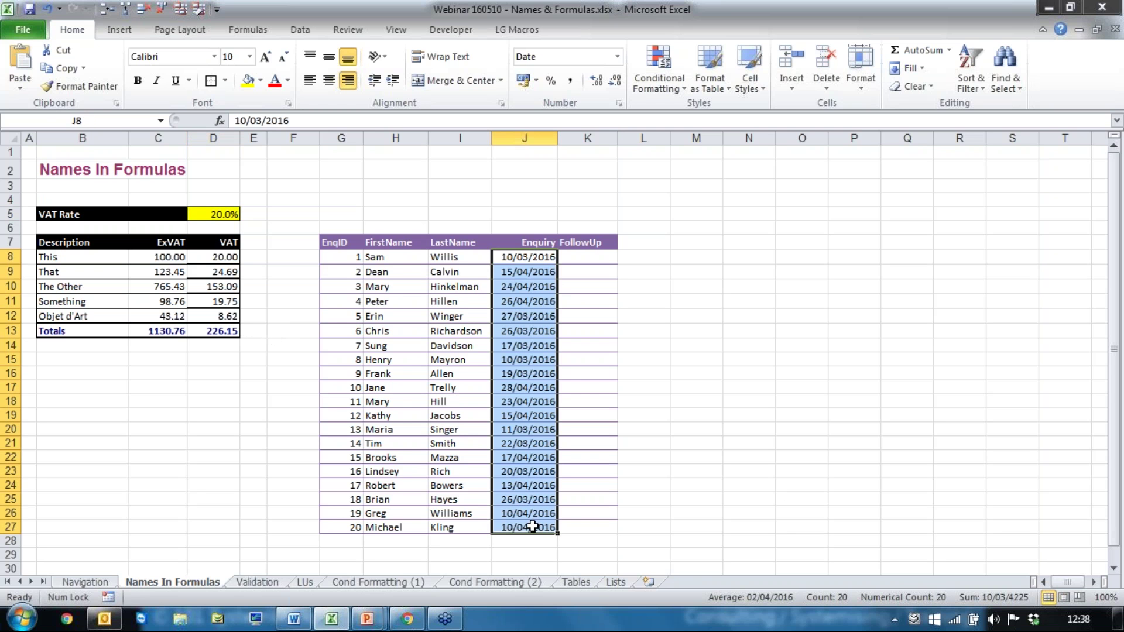
left_click(99, 117)
type("EnquiryDate")
key("Return")
Enter the formula =EnquiryDate+21 in FollowUp cell K8, inserting EnquiryDate from the list of defined names
left_click(601, 262)
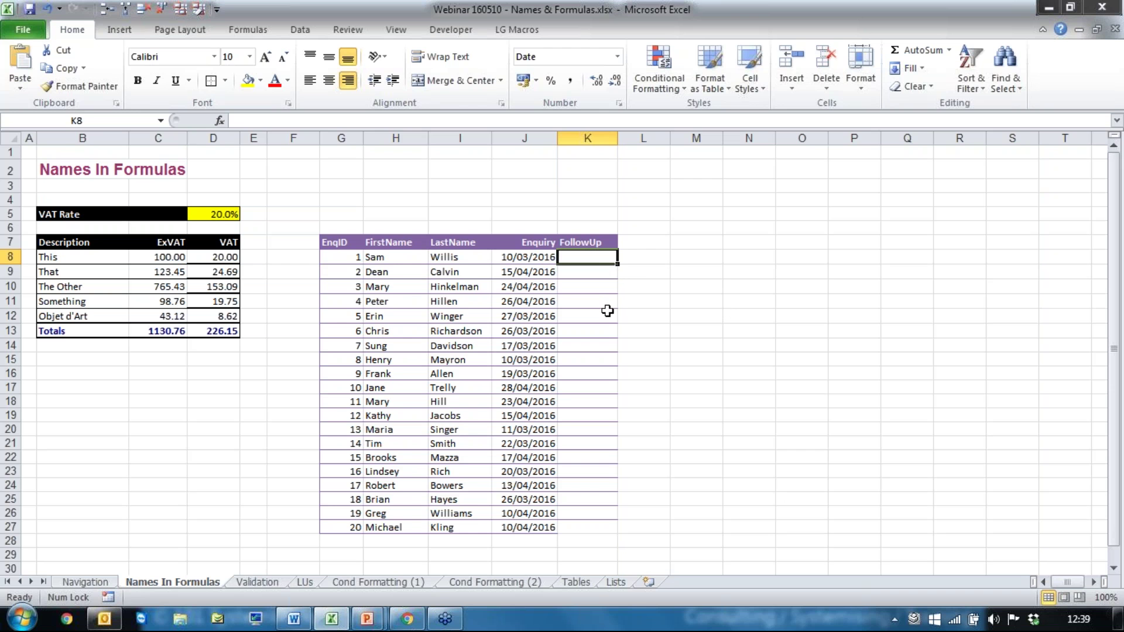
type("=")
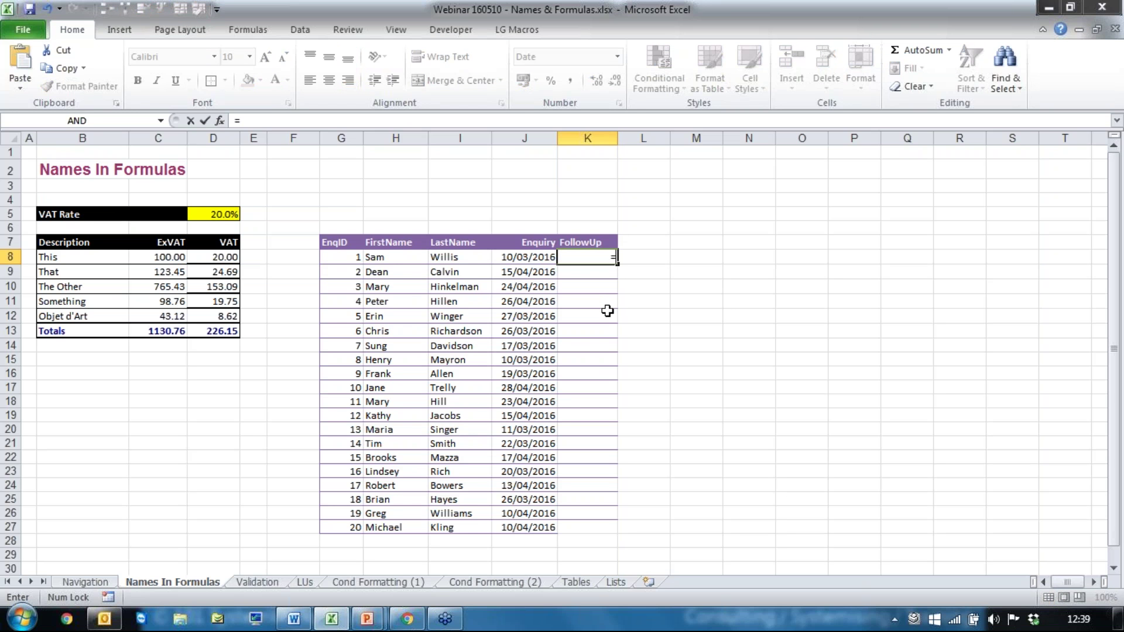
key("F3")
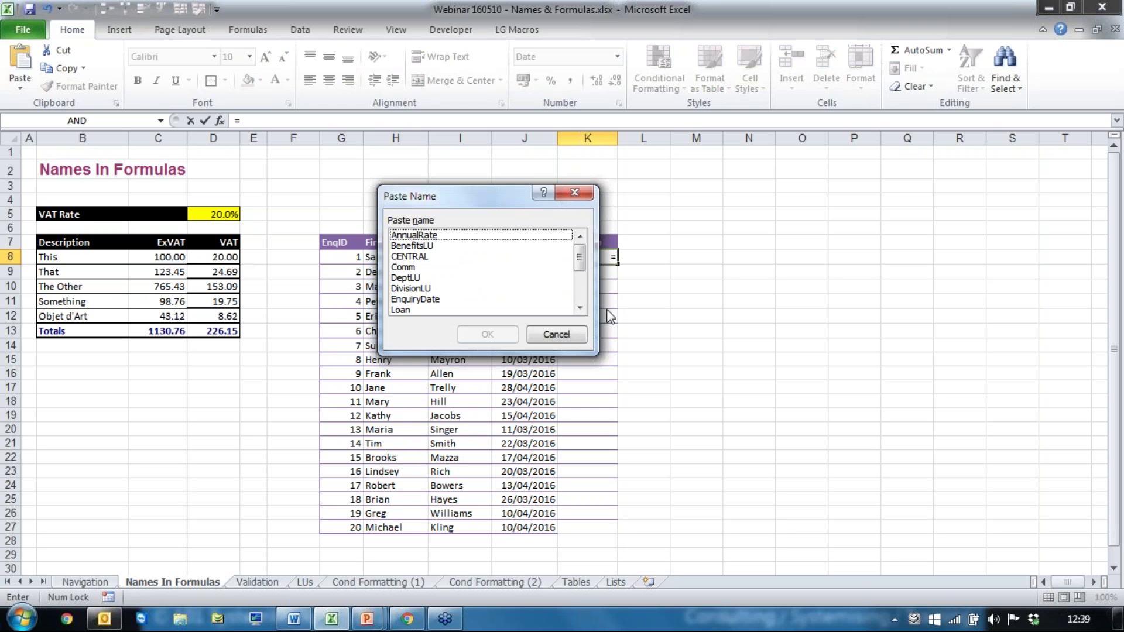
left_click(418, 300)
double_click(418, 299)
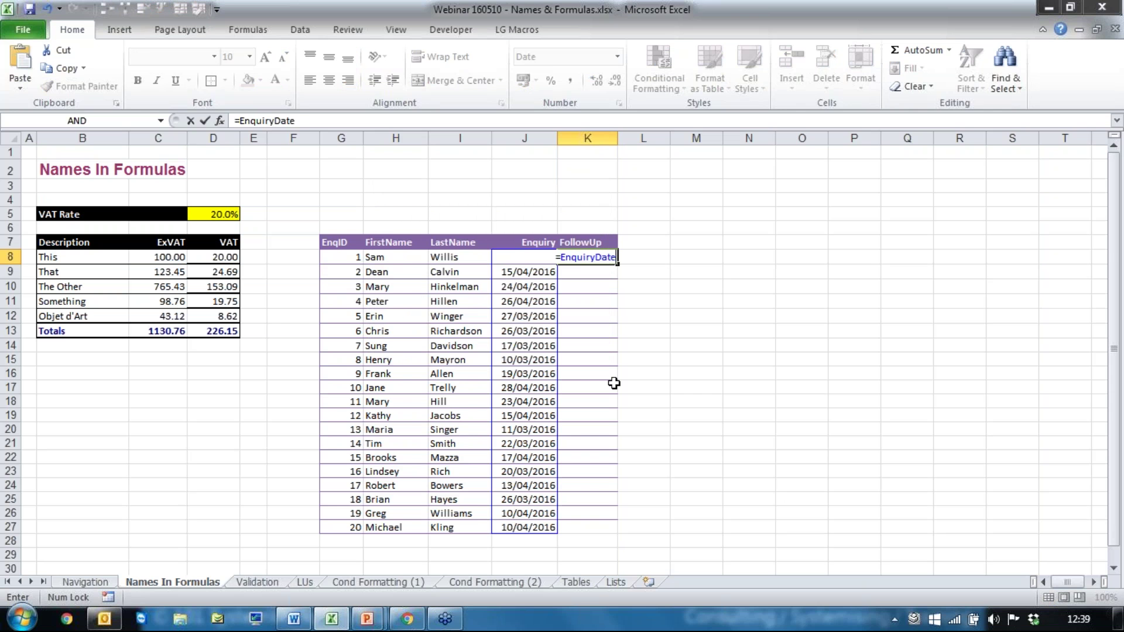
type("+21")
key("Return")
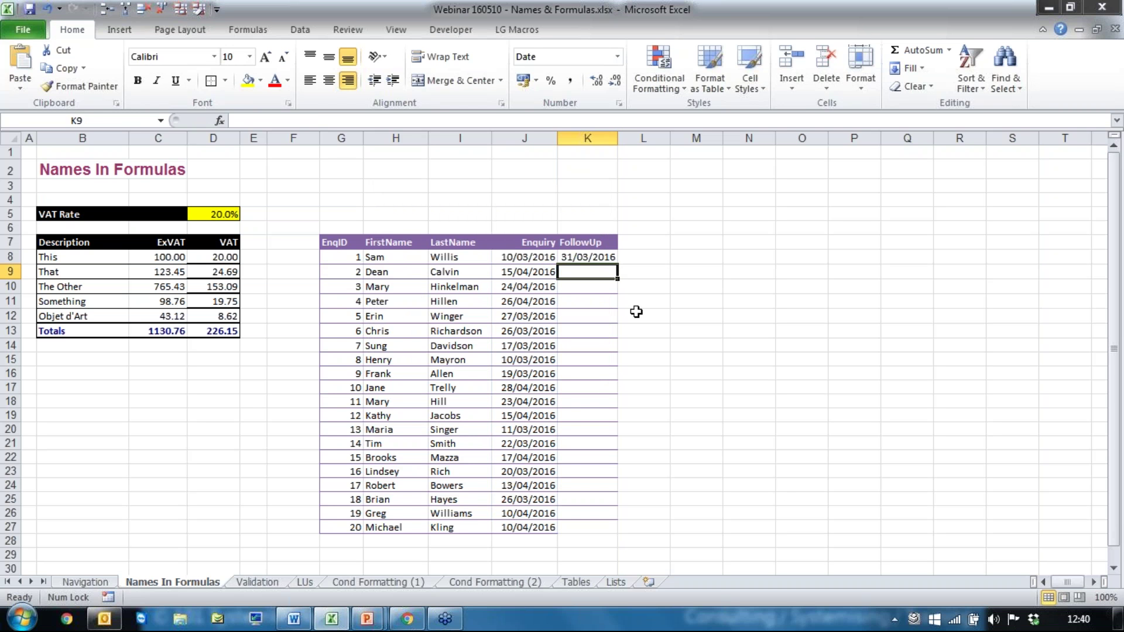
Copy the FollowUp formula from K8 down to K27
left_click(597, 257)
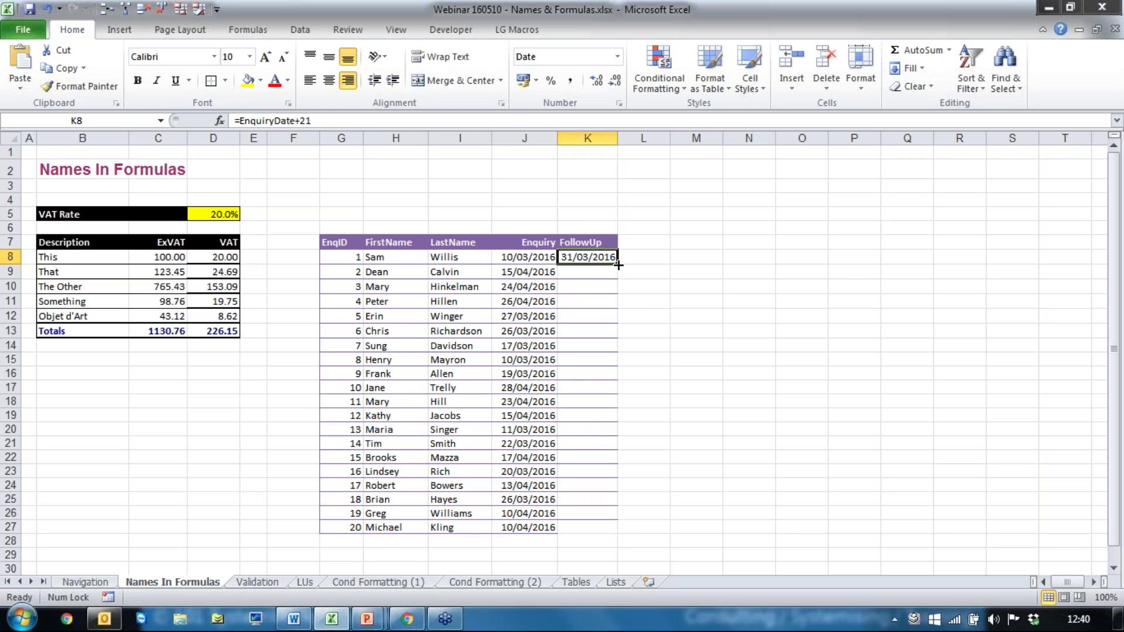
double_click(618, 265)
left_click(696, 472)
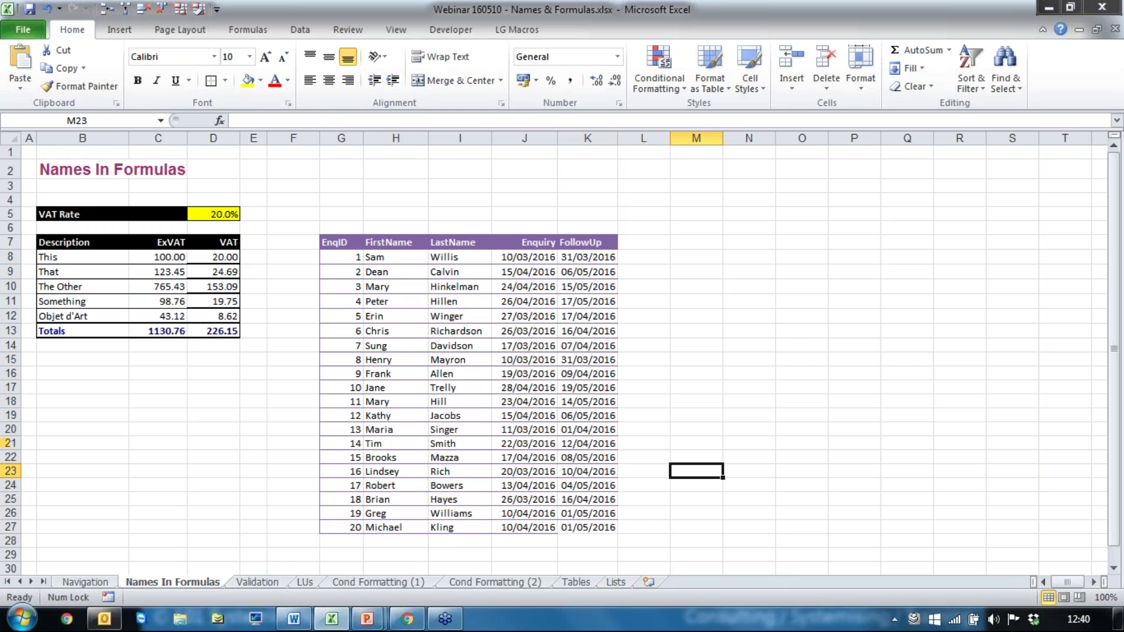
Display the sheet's formulas to examine the FollowUp column, and return to showing values
key("ctrl+grave")
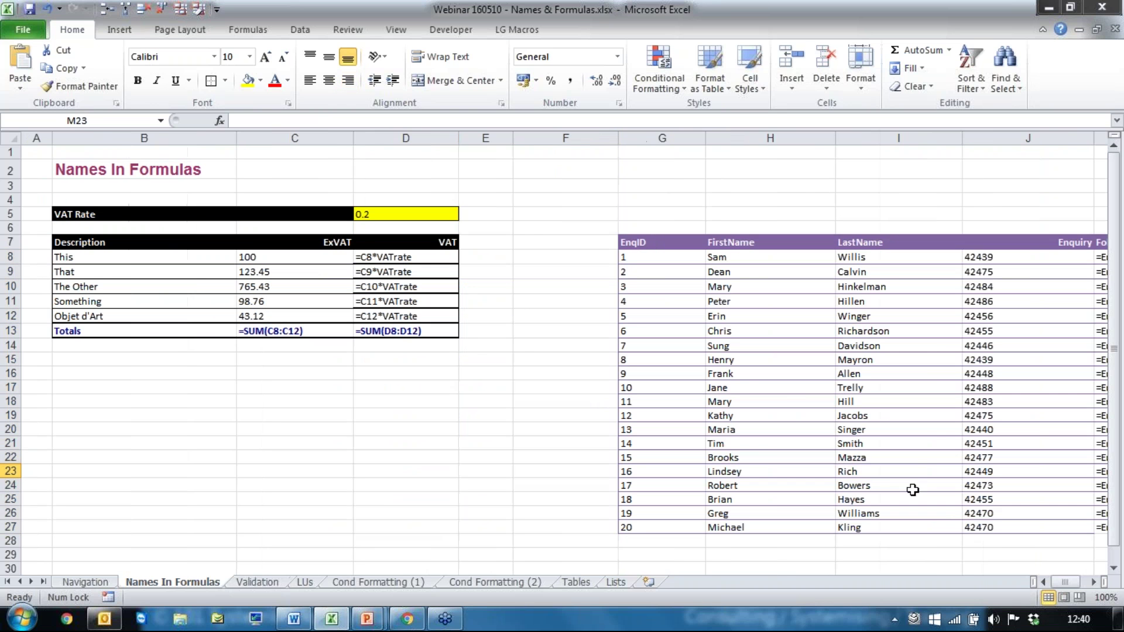
left_click(1093, 581)
left_click(1093, 582)
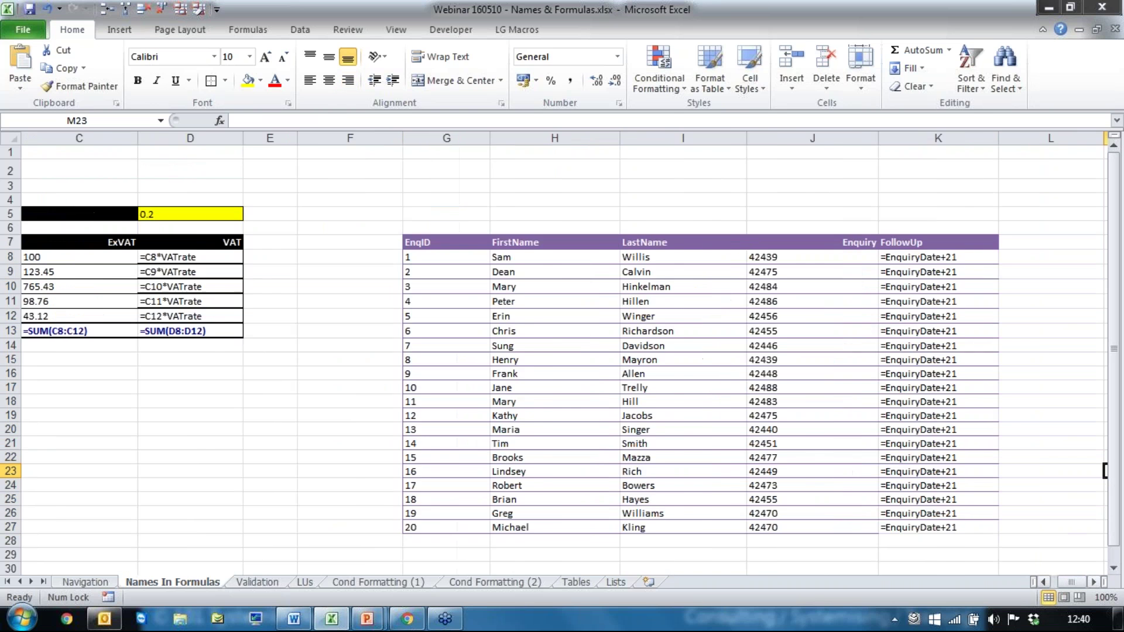
left_click(1093, 582)
left_click(1093, 581)
left_click(1093, 582)
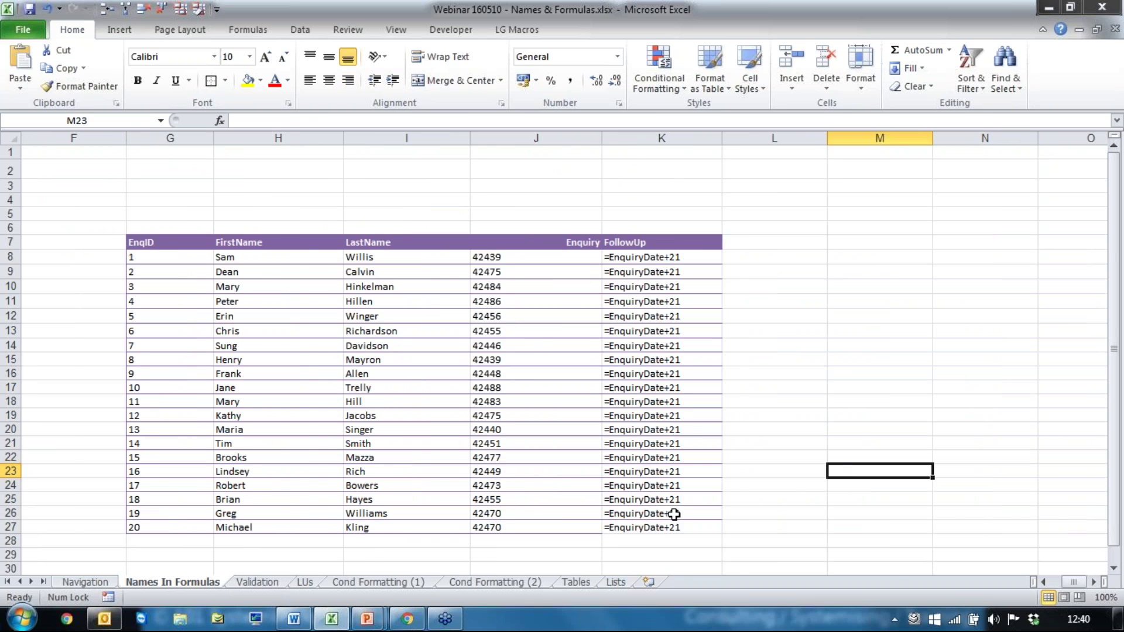
key("ctrl+grave")
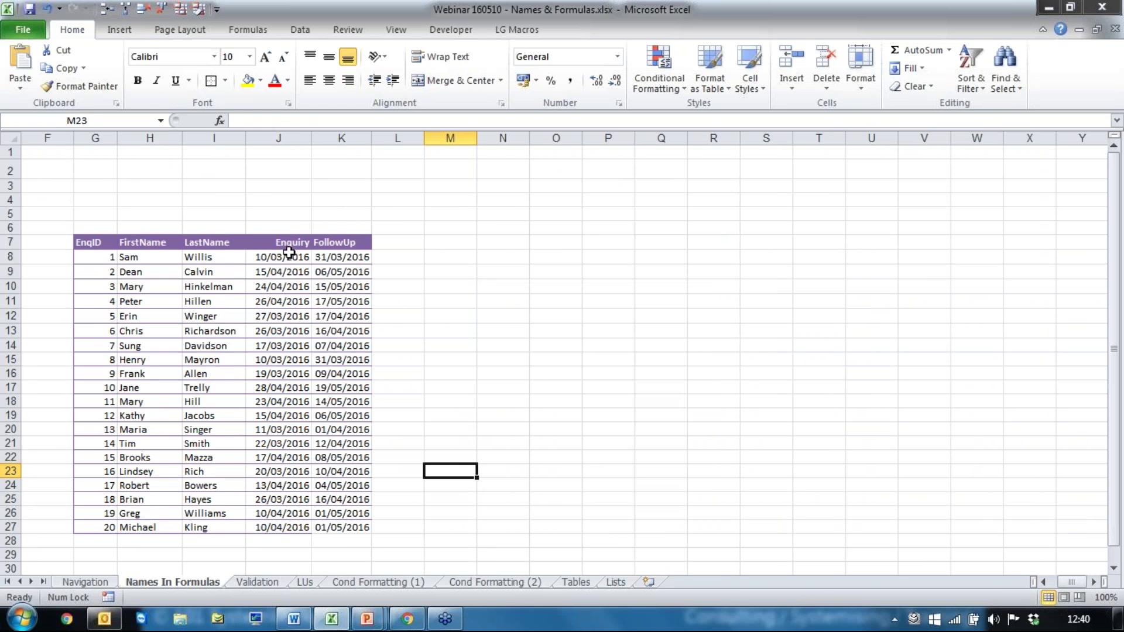
Compare the Enquiry dates J8:J27 with the formula in K8, toggling the formula display and ending with values shown
left_click_drag(287, 255, 291, 523)
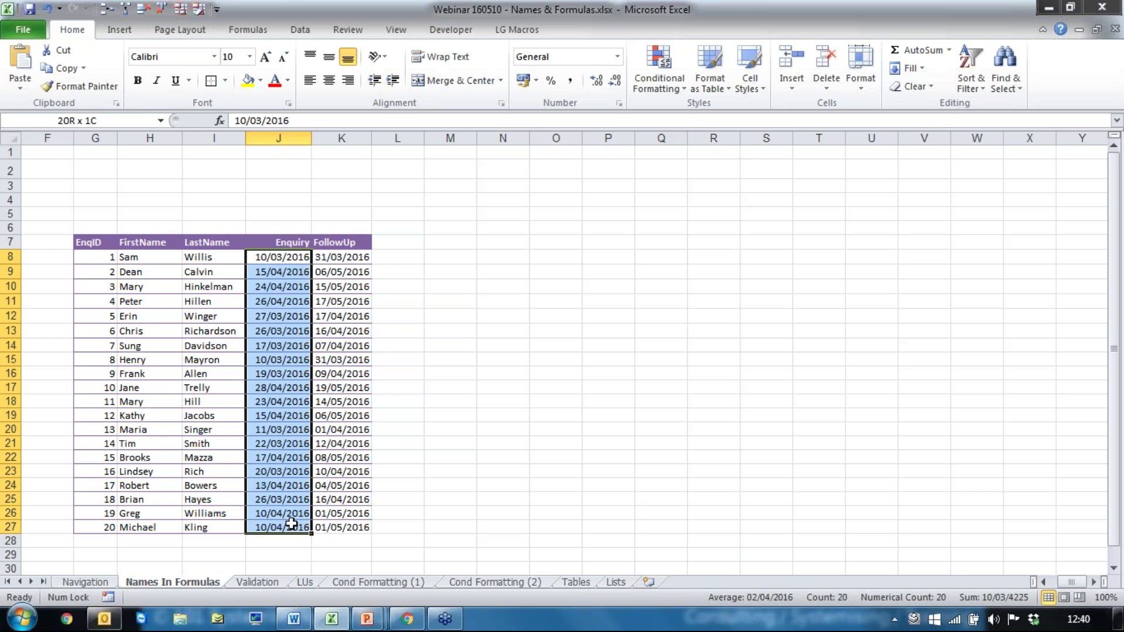
left_click(340, 259)
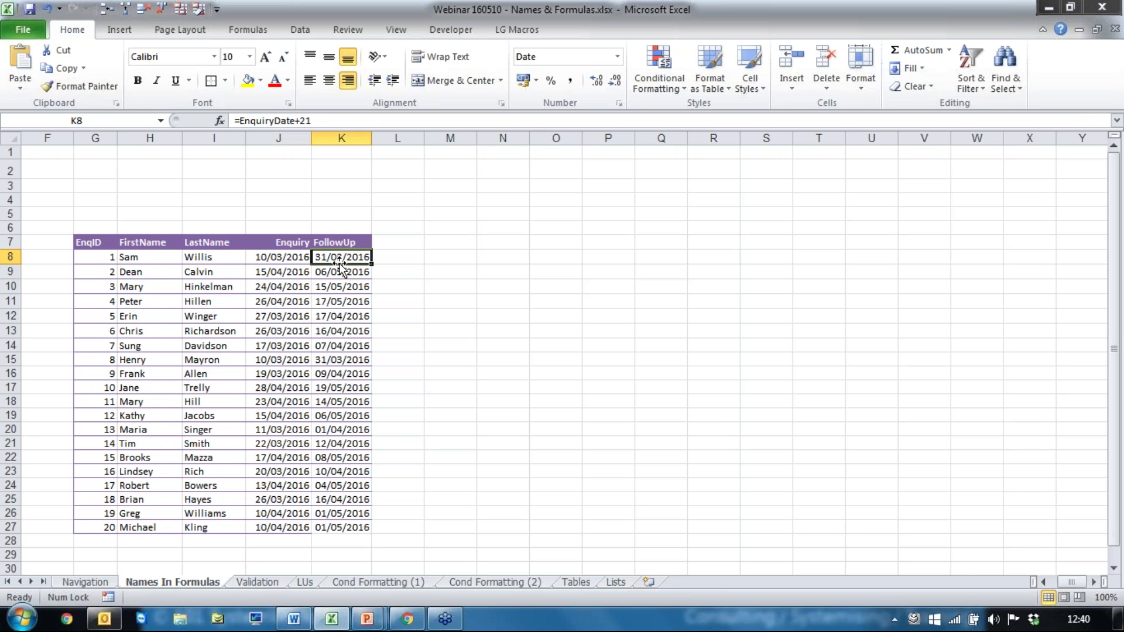
key("ctrl+grave")
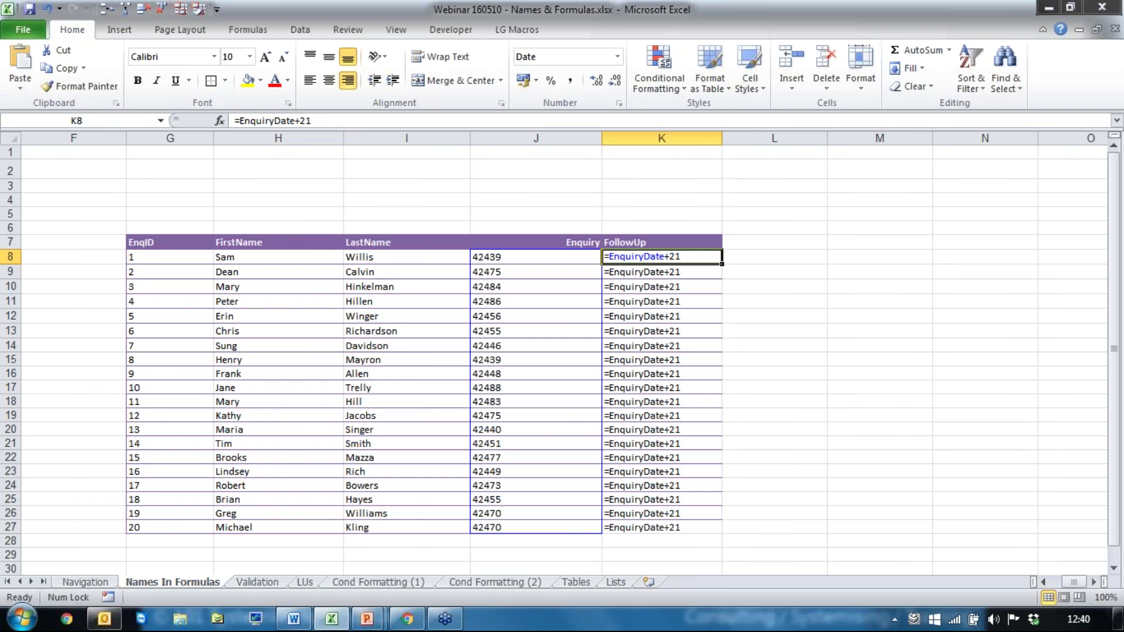
key("ctrl+grave")
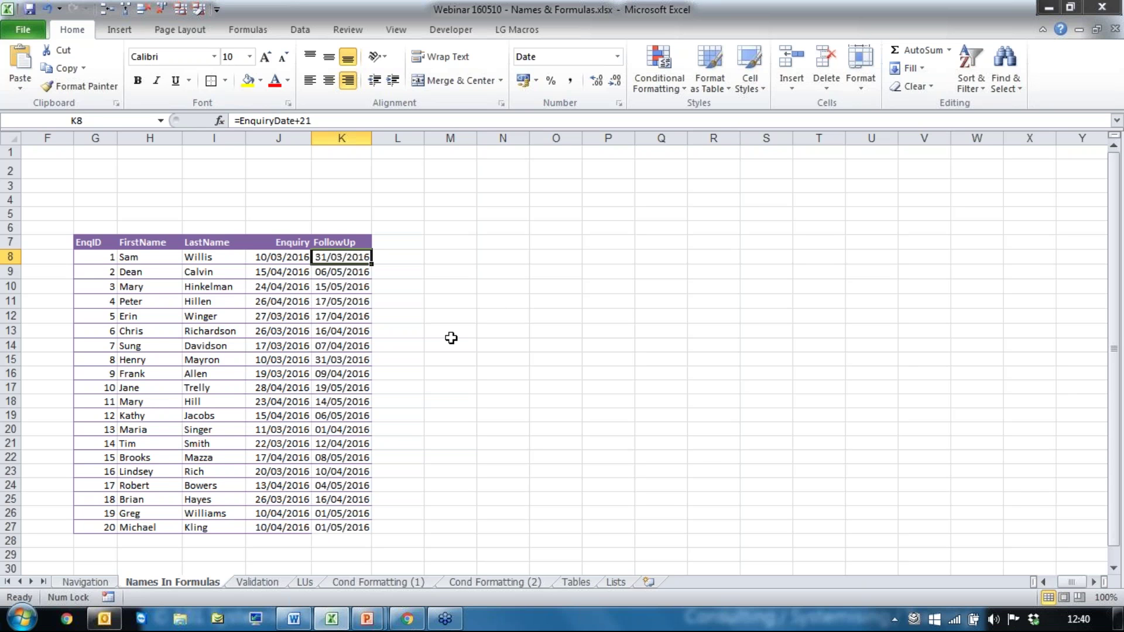
key("ctrl+grave")
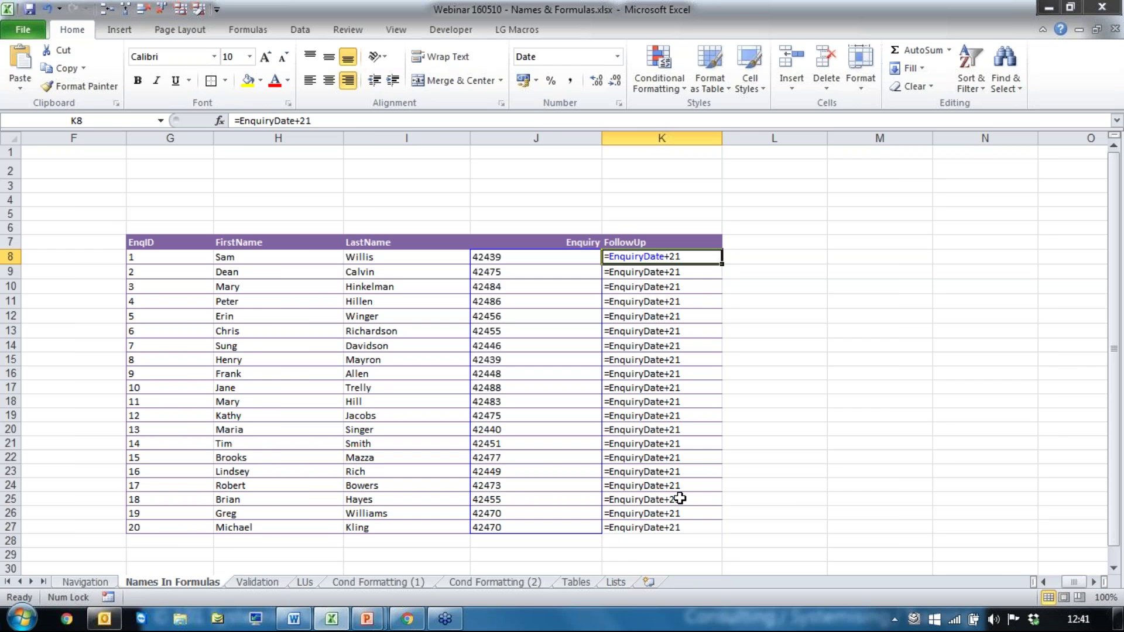
key("ctrl+grave")
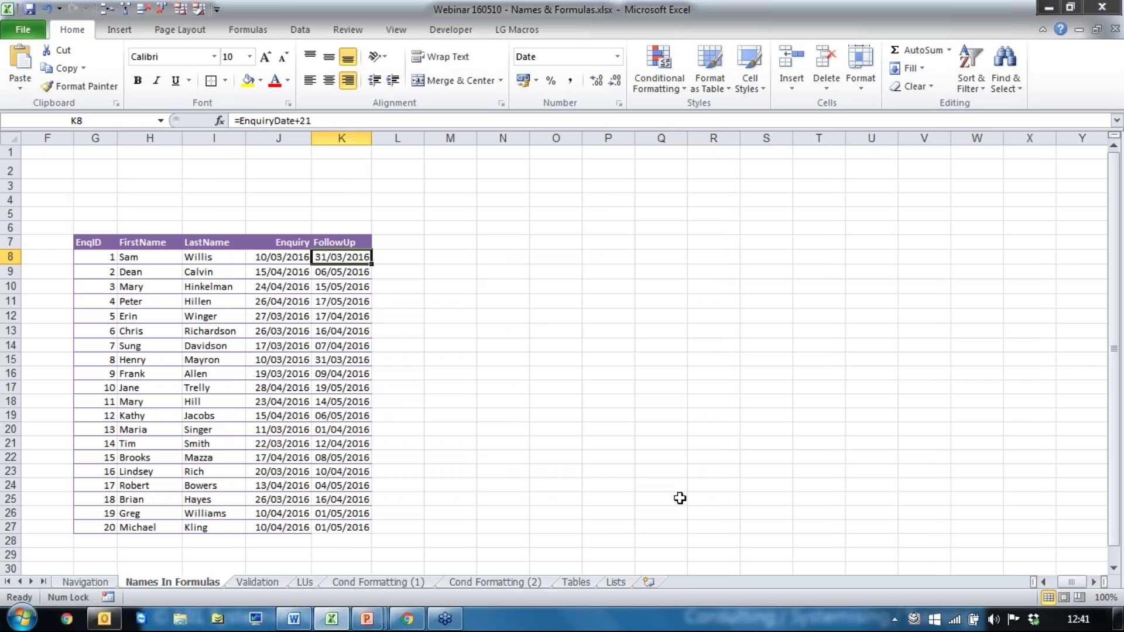
left_click(481, 439)
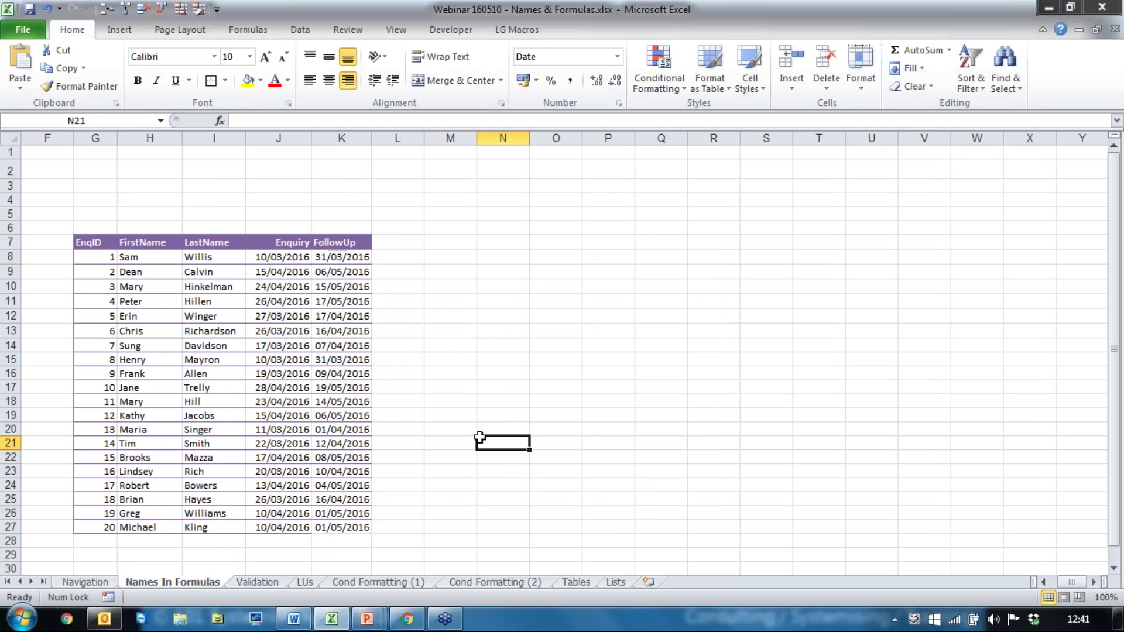
On the Validation sheet, set the Division in E9 to South from its list of allowed values
left_click(257, 582)
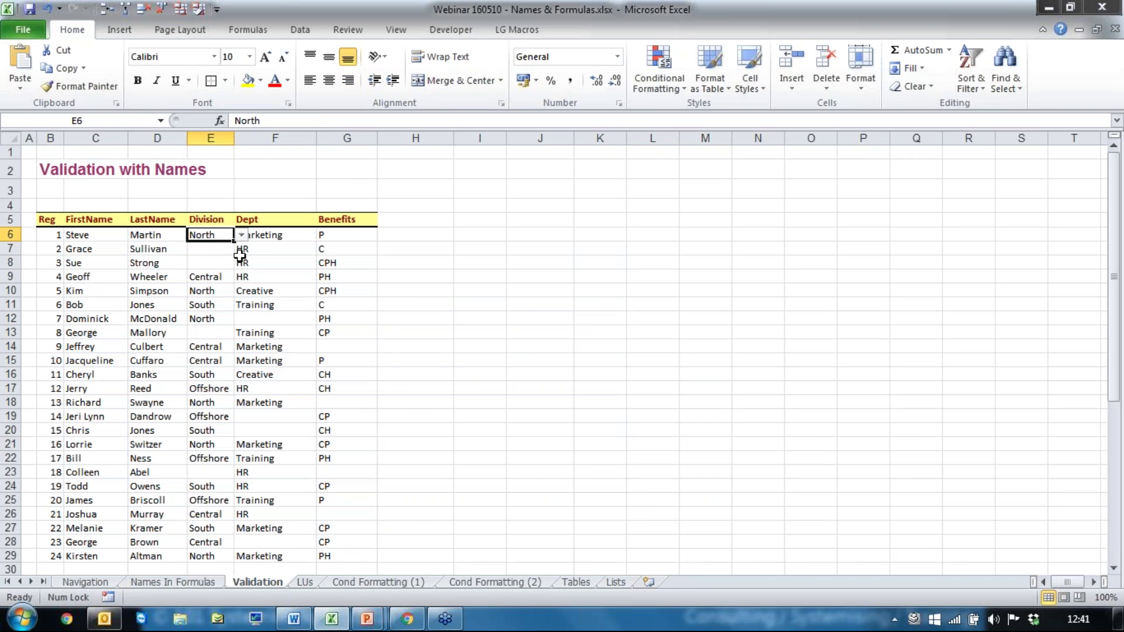
left_click(205, 280)
left_click(242, 277)
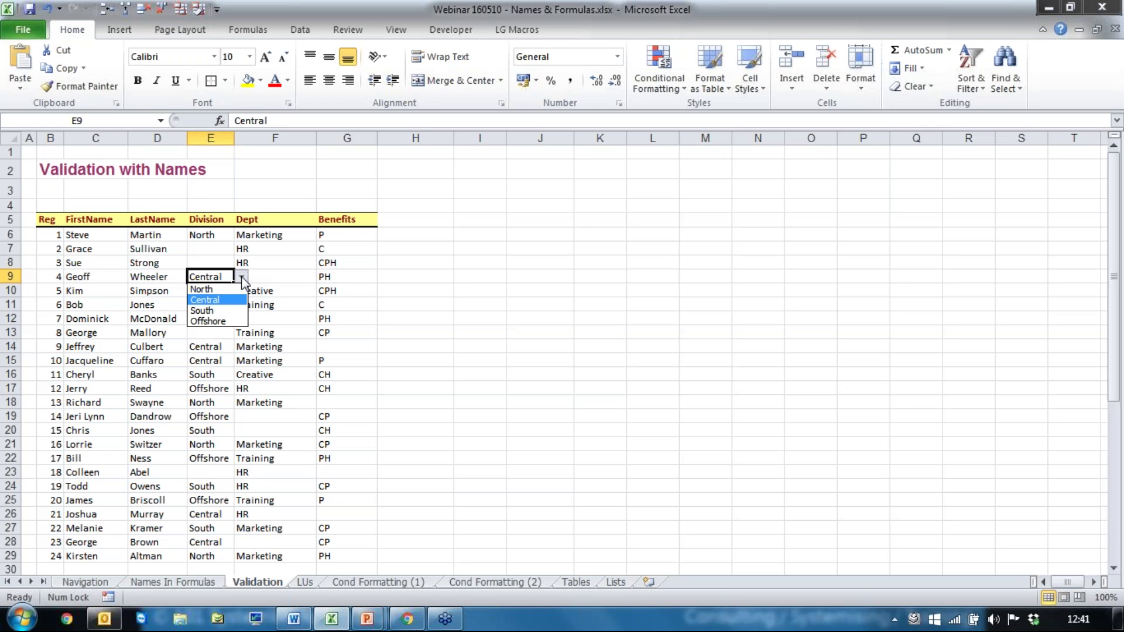
left_click(222, 311)
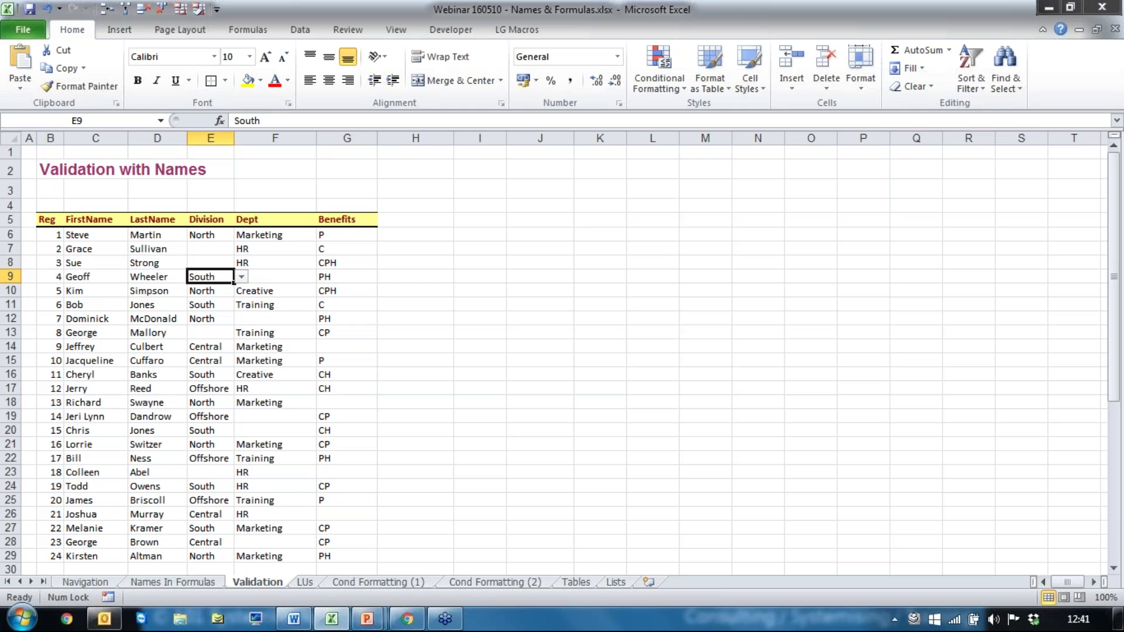
View the allowed Division values for E12 without changing the entry, and select Division cell E17
left_click(201, 319)
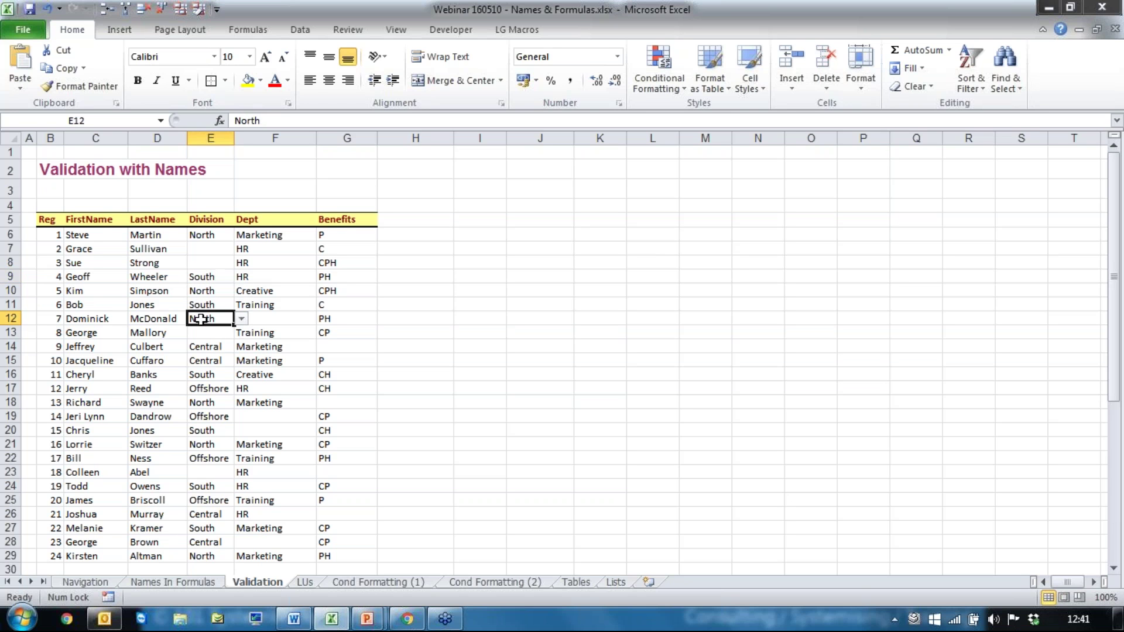
left_click(241, 319)
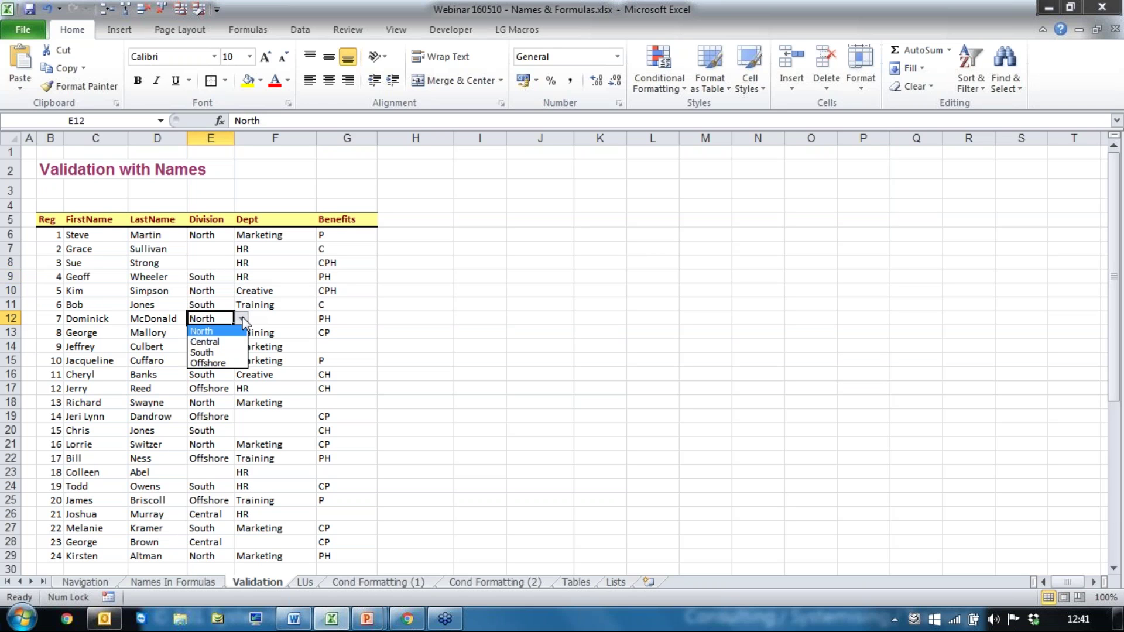
left_click(242, 319)
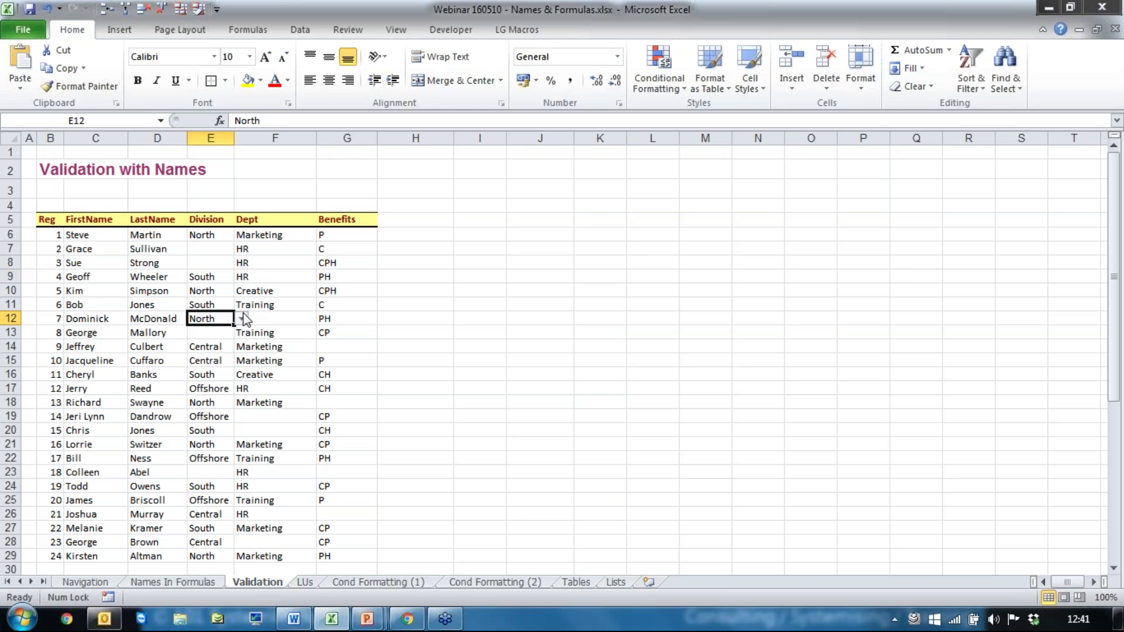
left_click(207, 391)
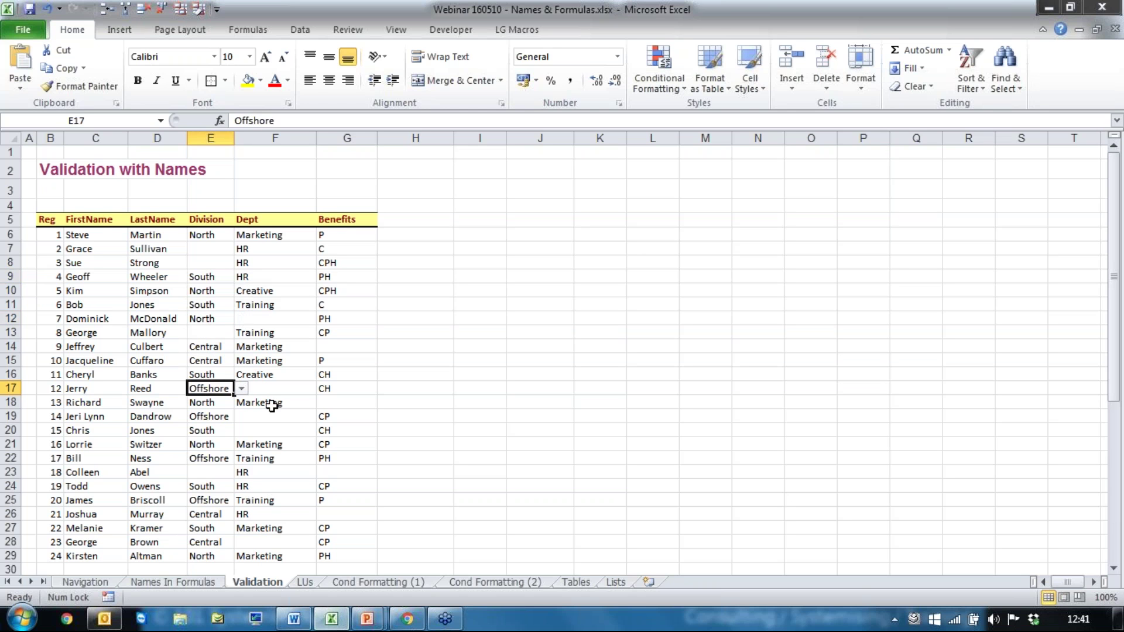
On the LUs sheet, select the Department, Division and Benefits lists in turn to check their range names
left_click(304, 582)
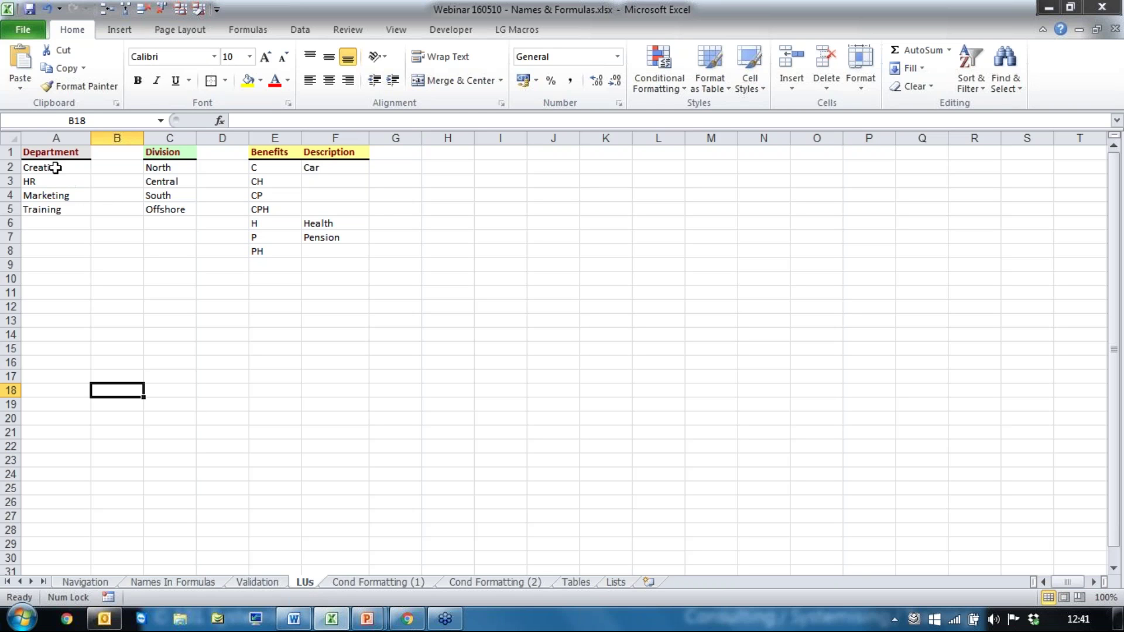
left_click_drag(55, 167, 49, 205)
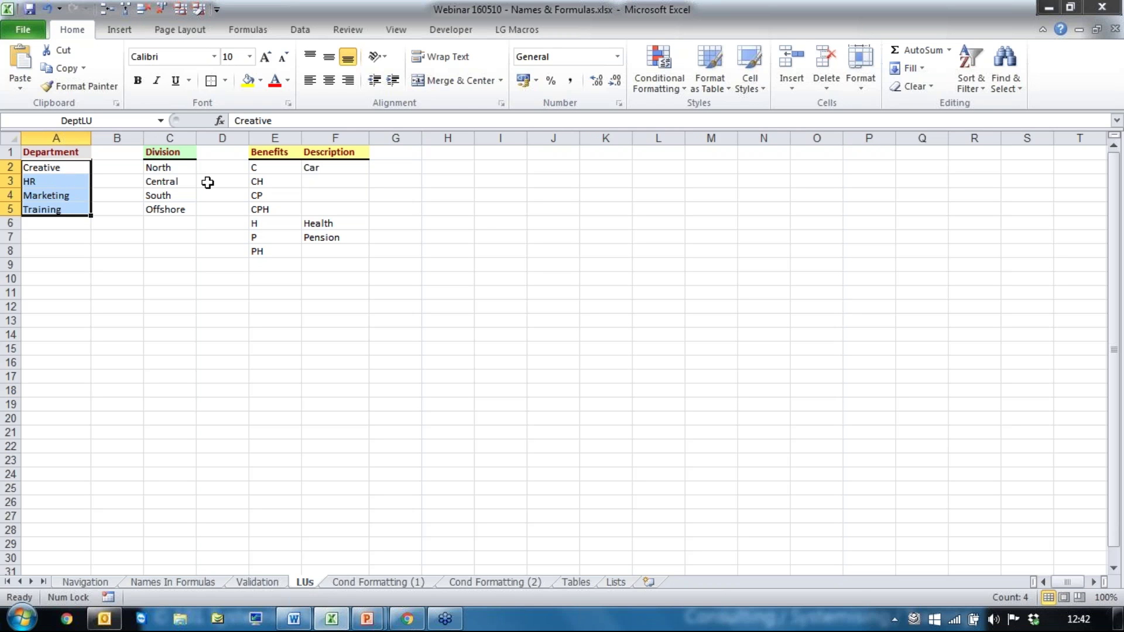
left_click_drag(160, 166, 159, 209)
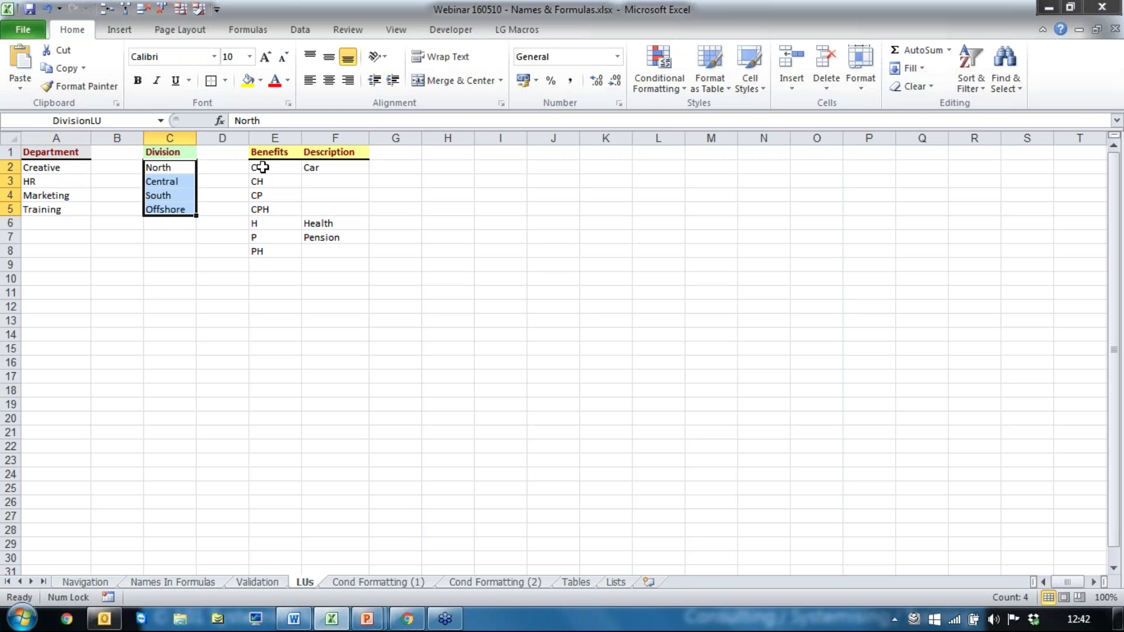
left_click_drag(256, 168, 258, 252)
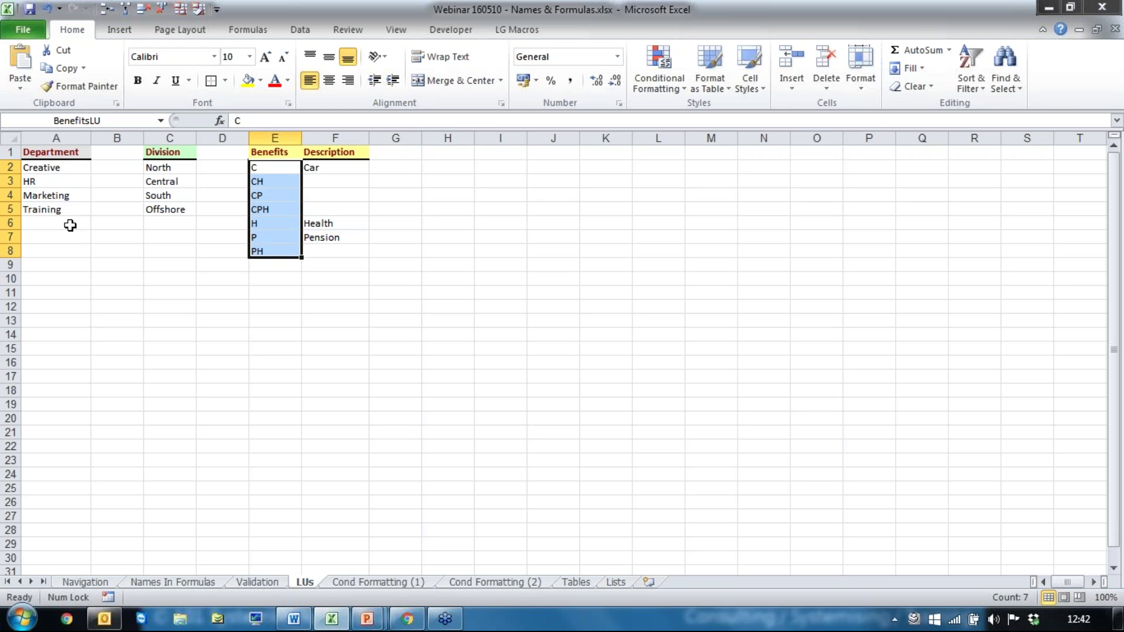
Check the Department list's range name on LUs, and set the validation of Dept cells F6:F29 on the Validation sheet to allow a List
left_click_drag(55, 170, 50, 206)
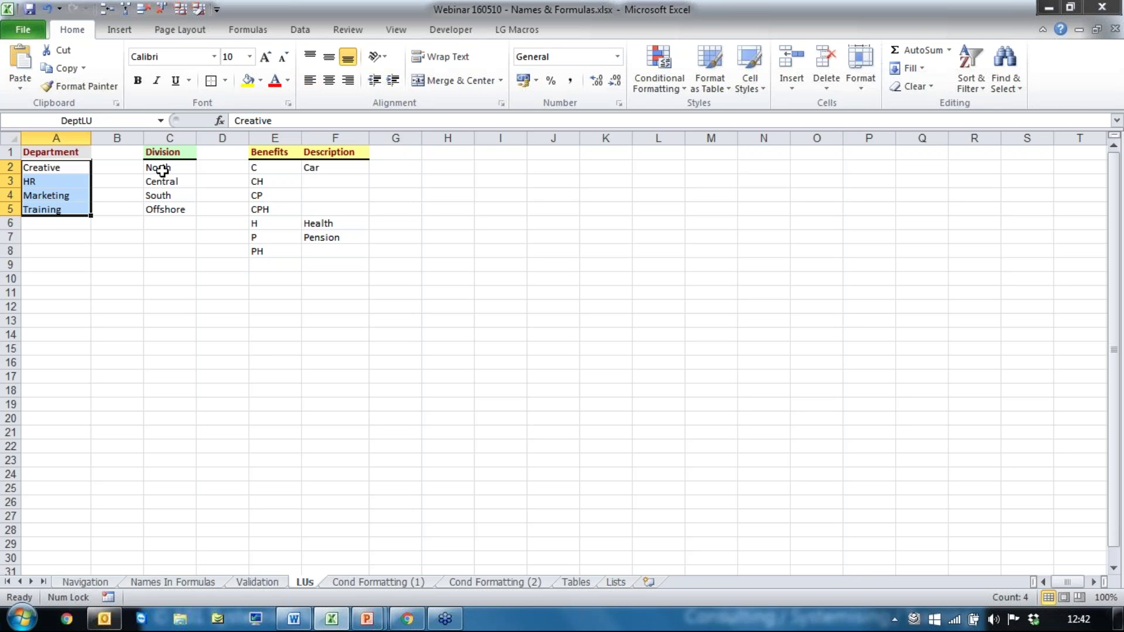
left_click(272, 583)
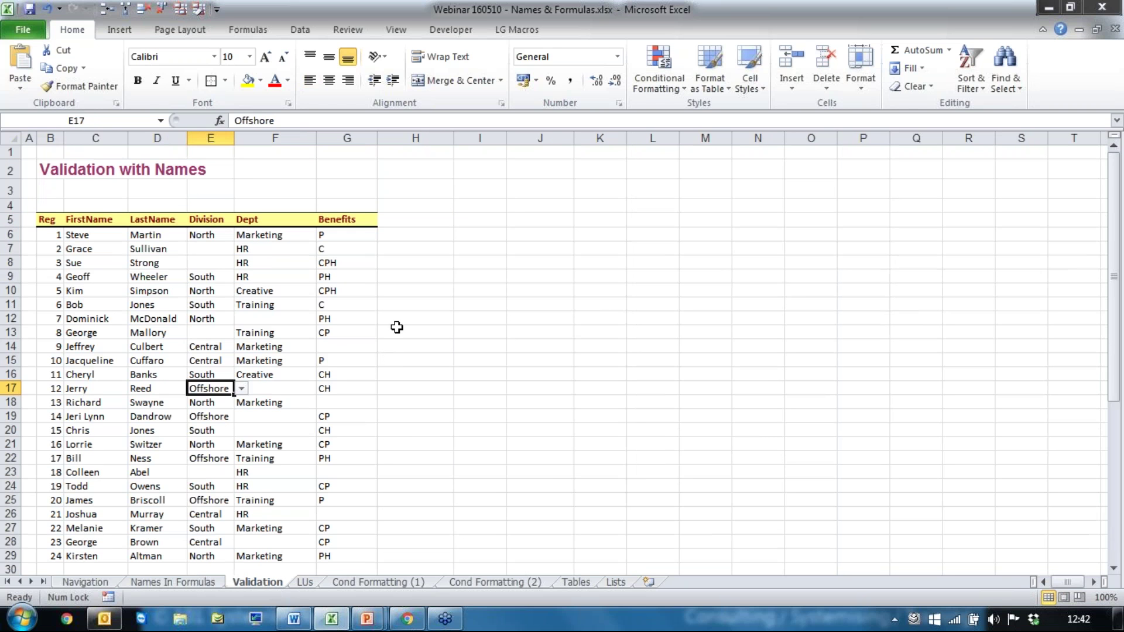
left_click(257, 235)
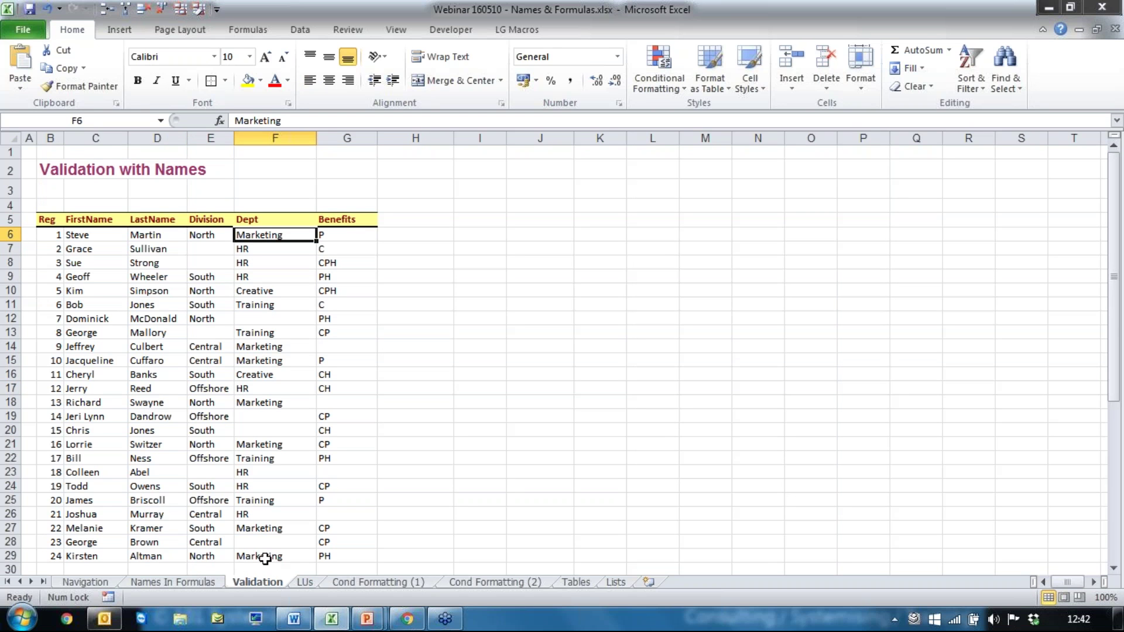
left_click_drag(251, 237, 285, 555)
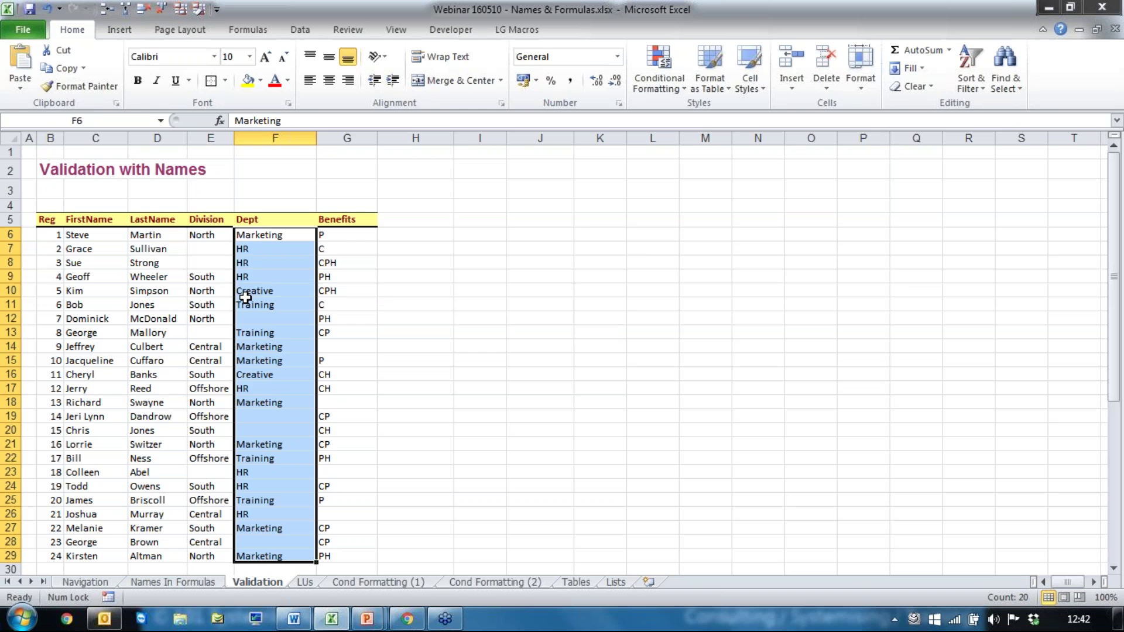
left_click(303, 30)
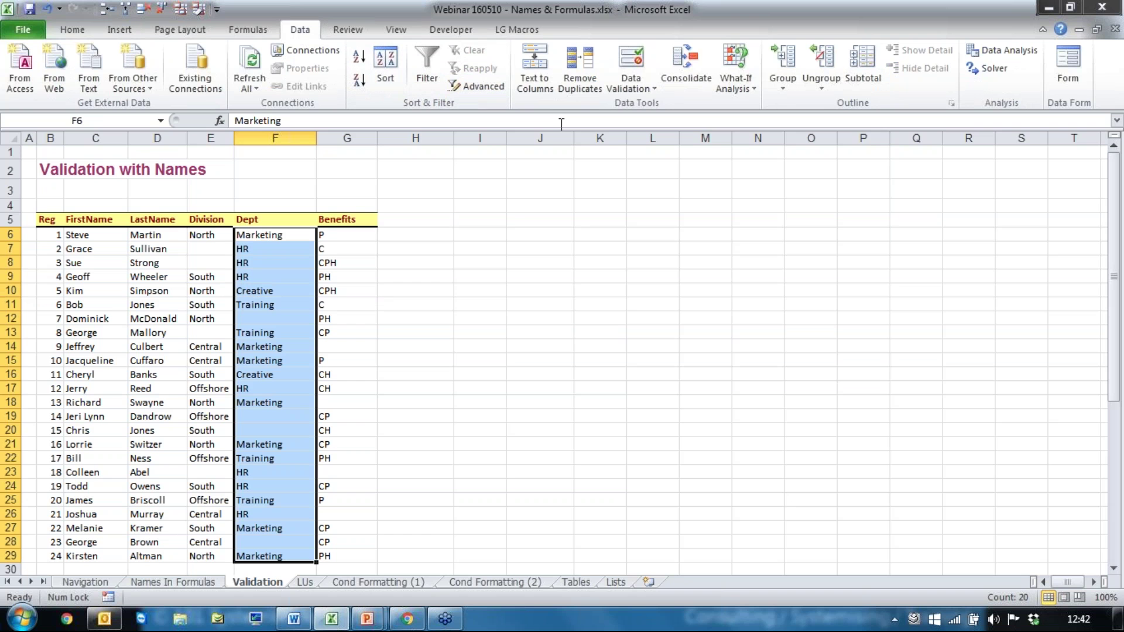
left_click(653, 89)
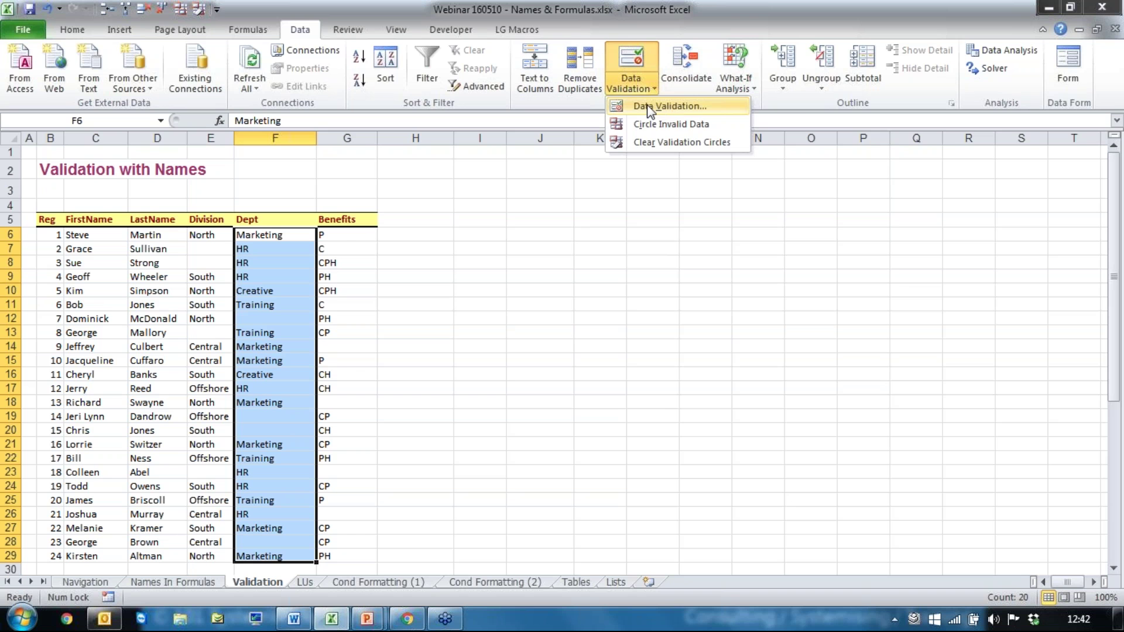
left_click(650, 109)
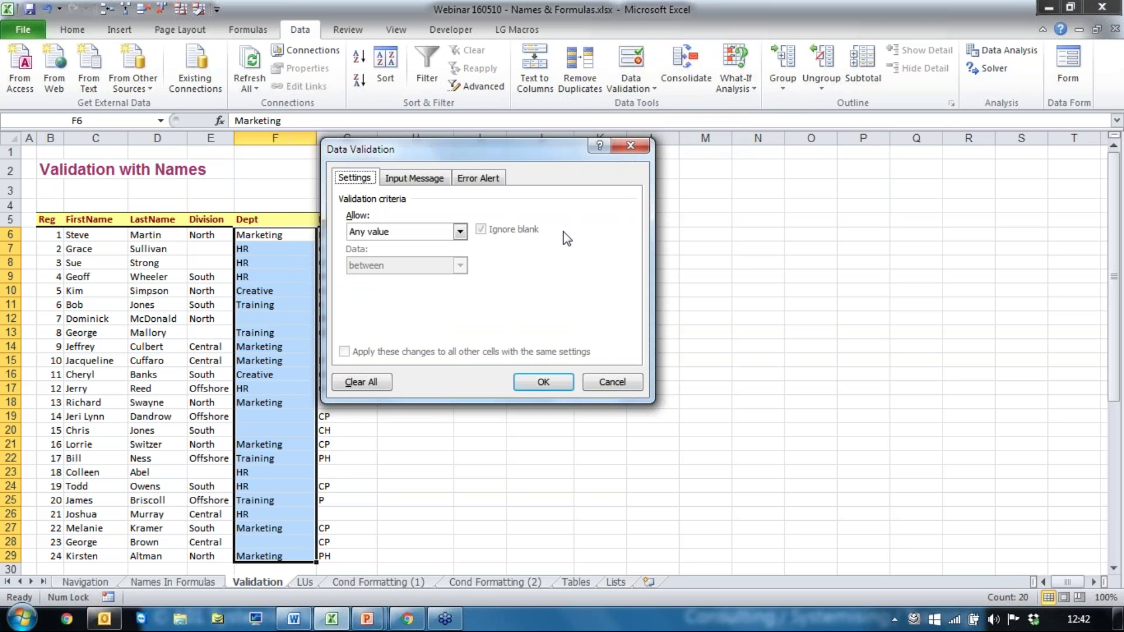
left_click_drag(505, 160, 598, 203)
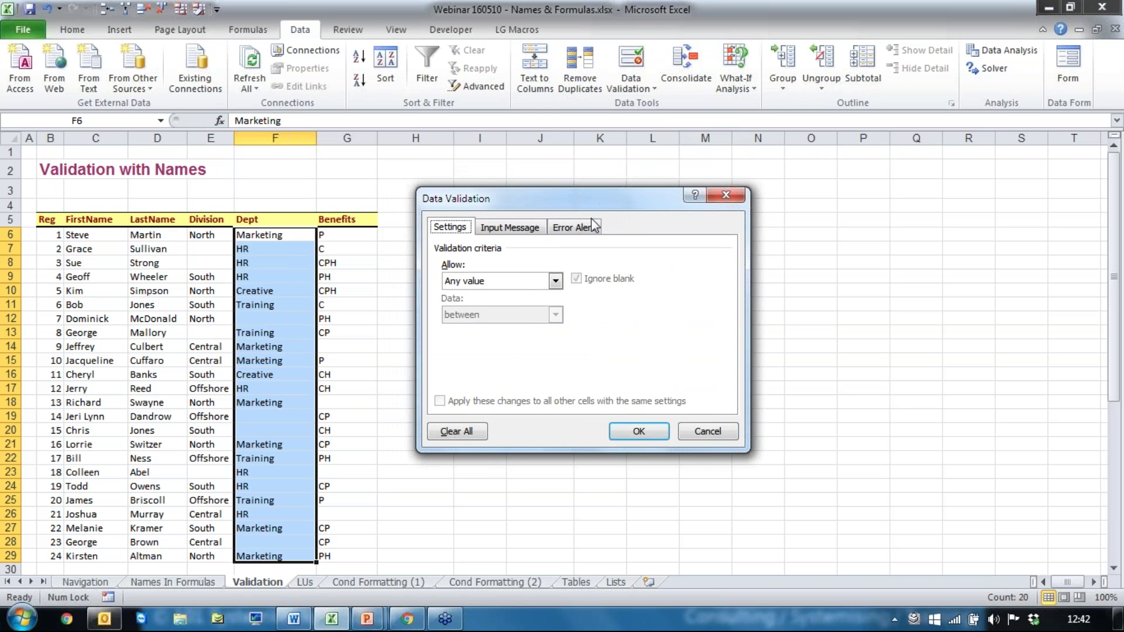
left_click(555, 280)
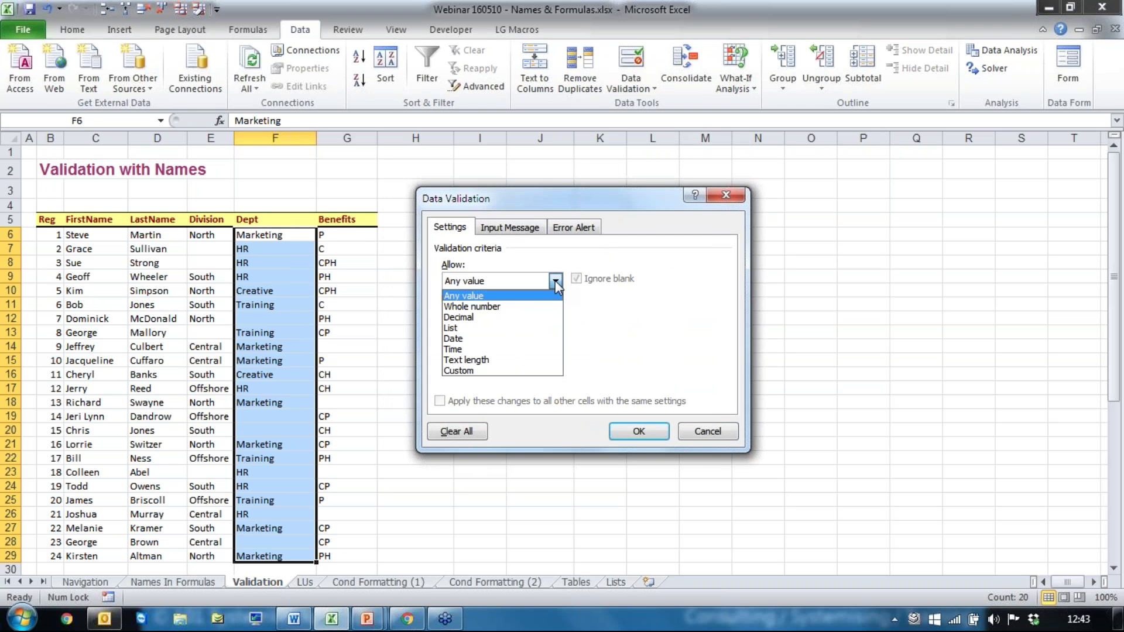
left_click(451, 330)
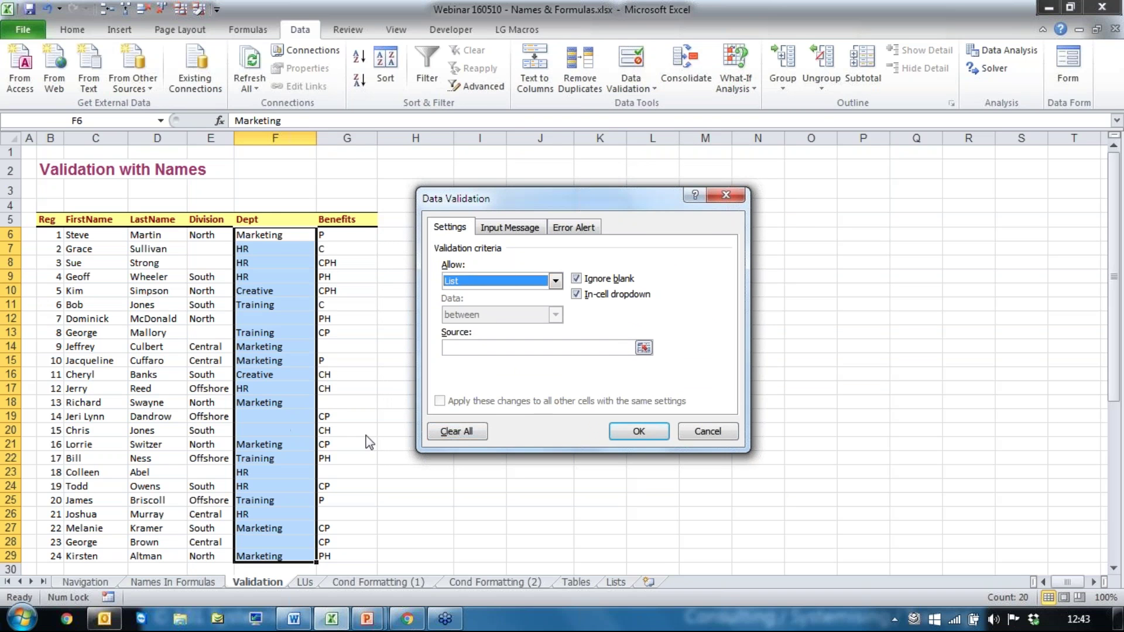
Use the named range DeptLU as the list source, and apply the validation after reviewing its input message and error alert options
left_click(466, 348)
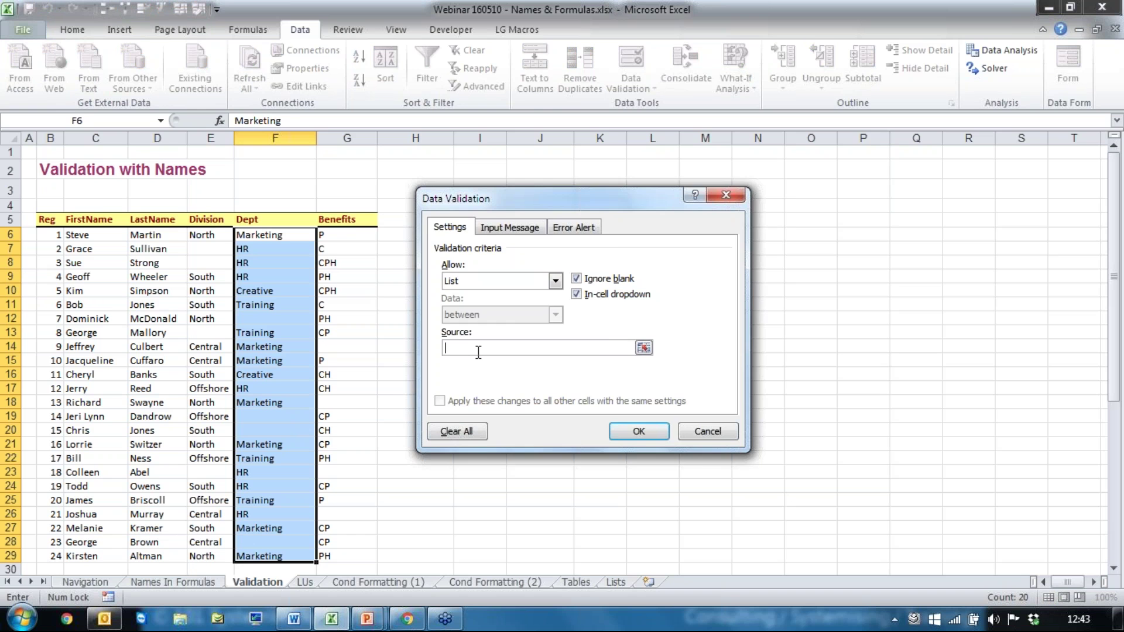
key("F3")
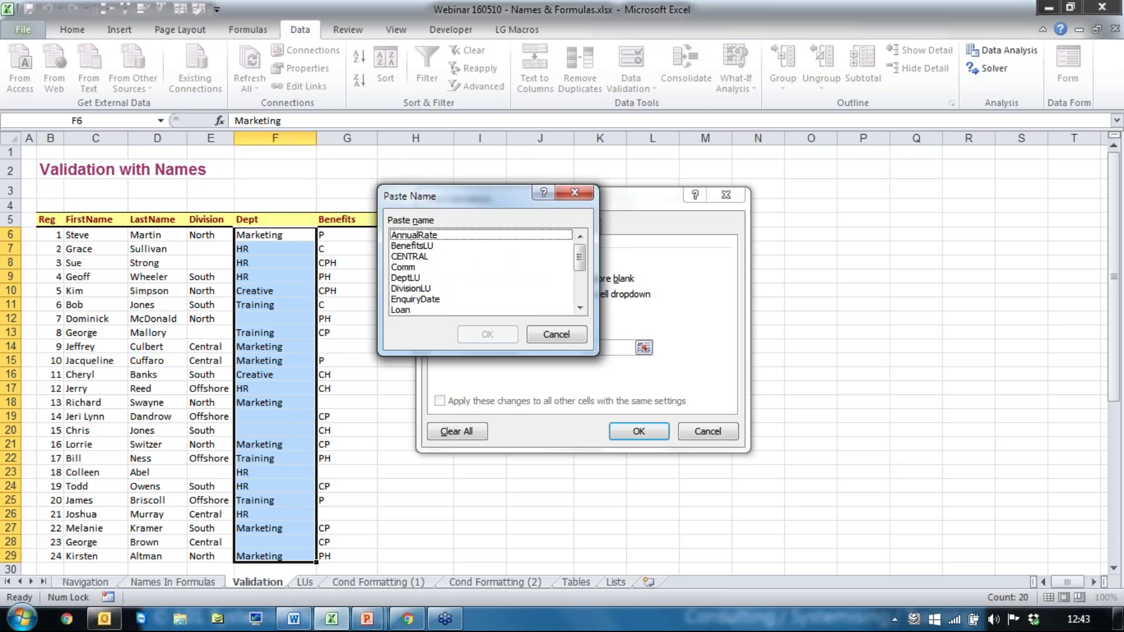
double_click(408, 283)
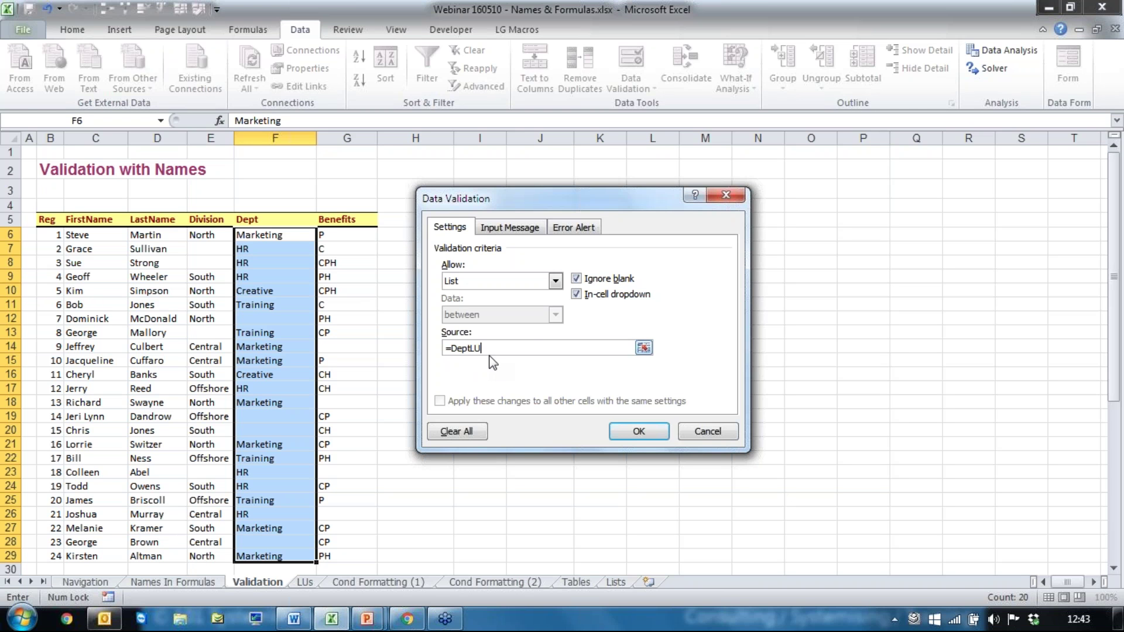
left_click(503, 230)
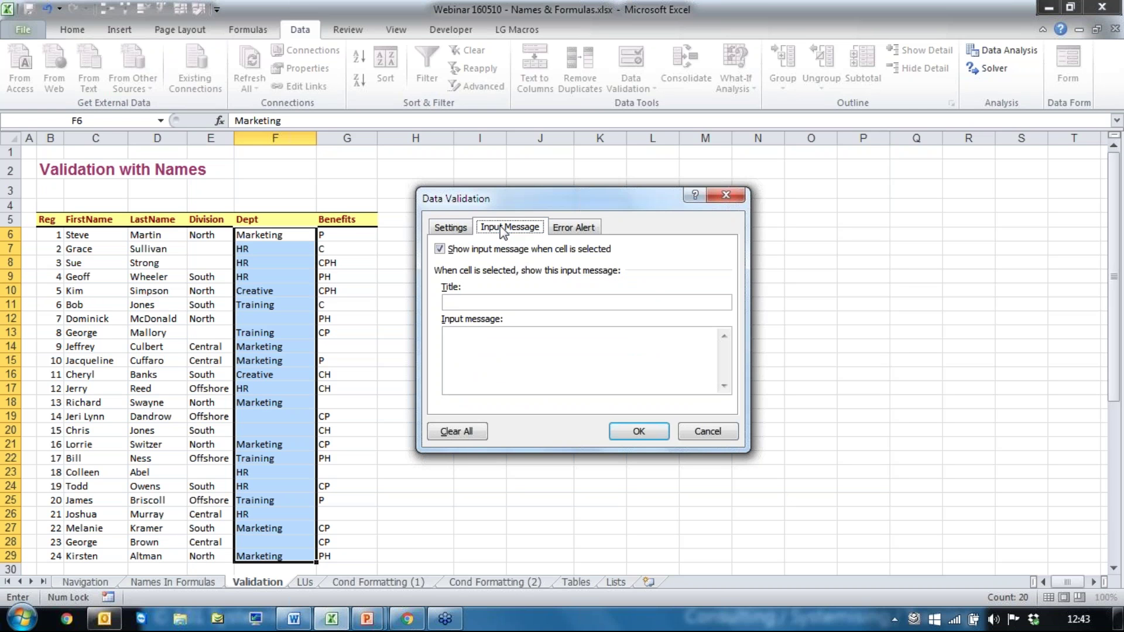
left_click(575, 228)
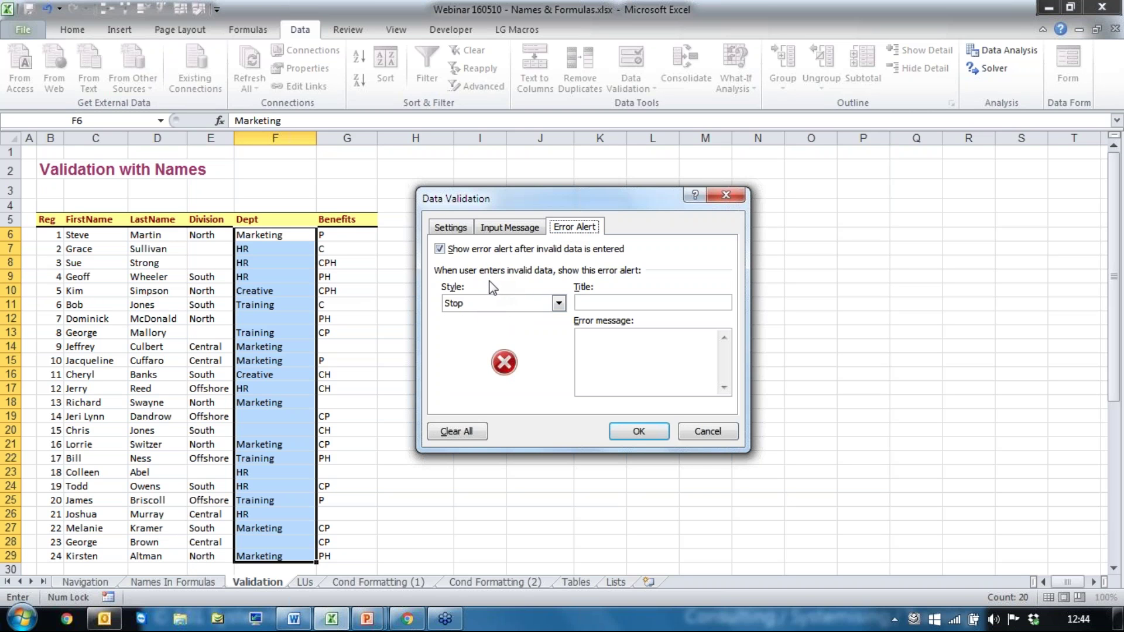
left_click(638, 433)
left_click(652, 290)
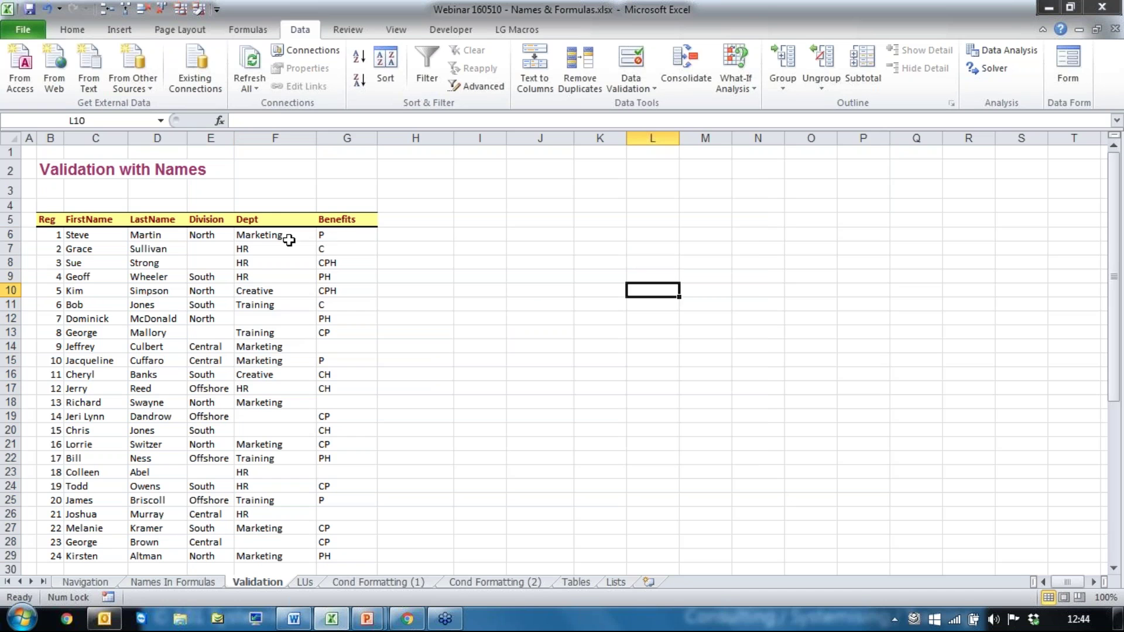
View the allowed department values for Dept cell F6 without changing the entry
left_click(267, 235)
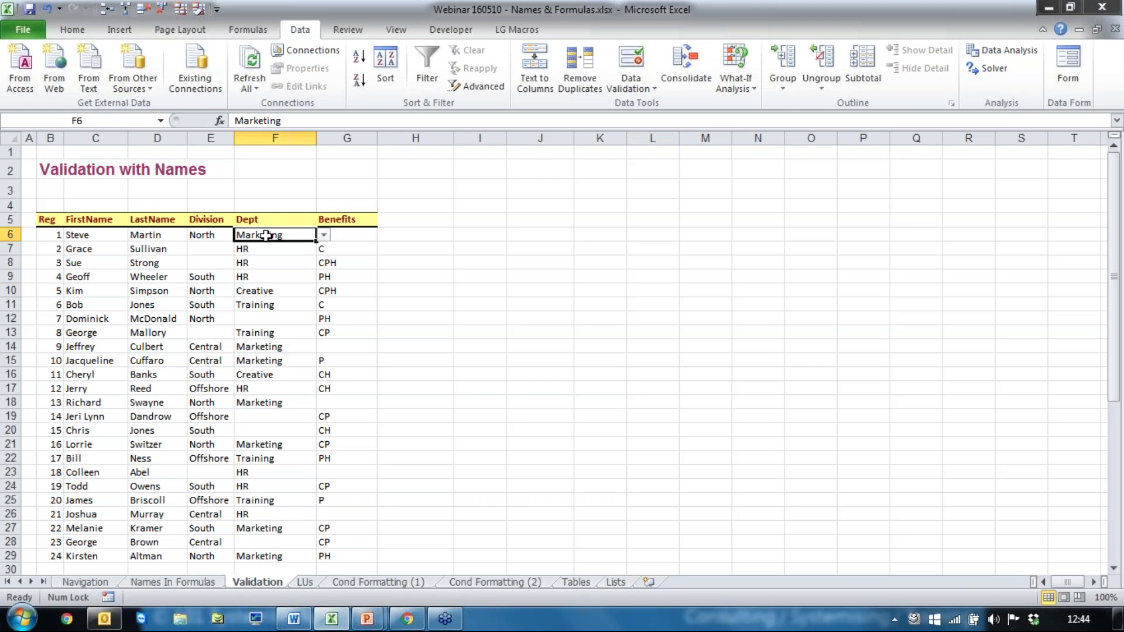
left_click(324, 235)
left_click(324, 237)
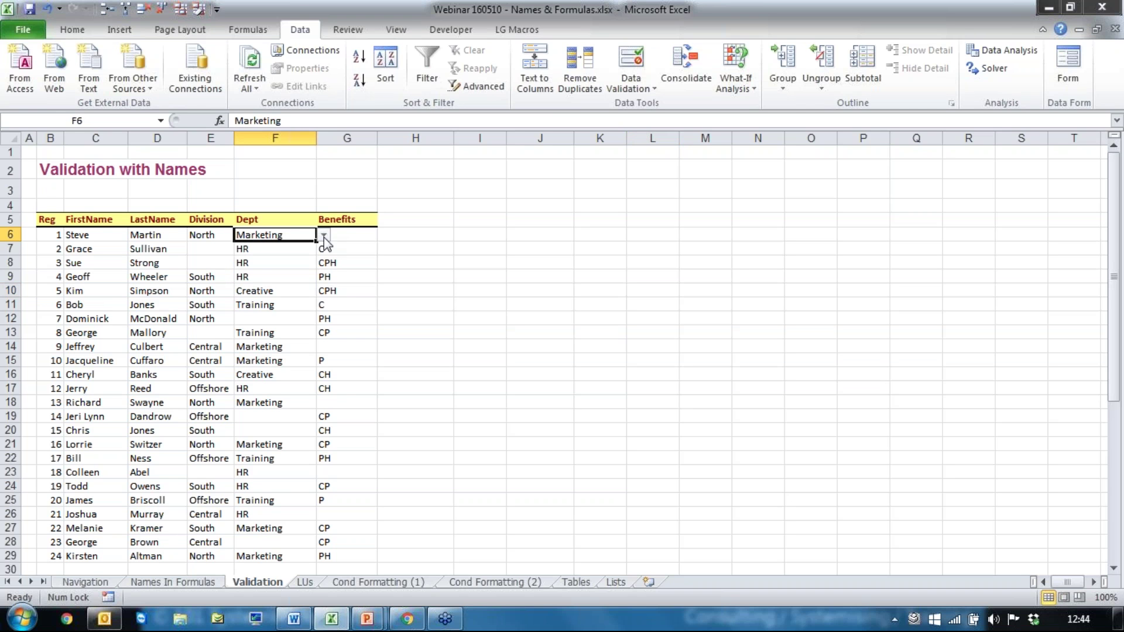
Fill the blank Dept cells from their list of allowed values: F12 with Marketing, F20 with HR and F28 with Creative
left_click(267, 320)
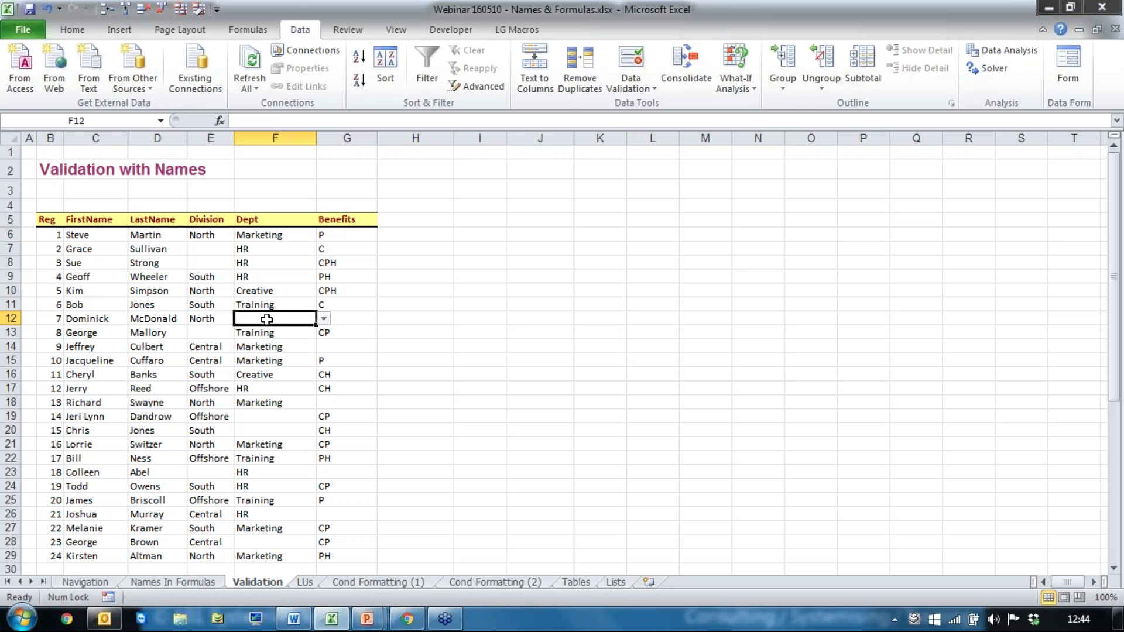
left_click(324, 319)
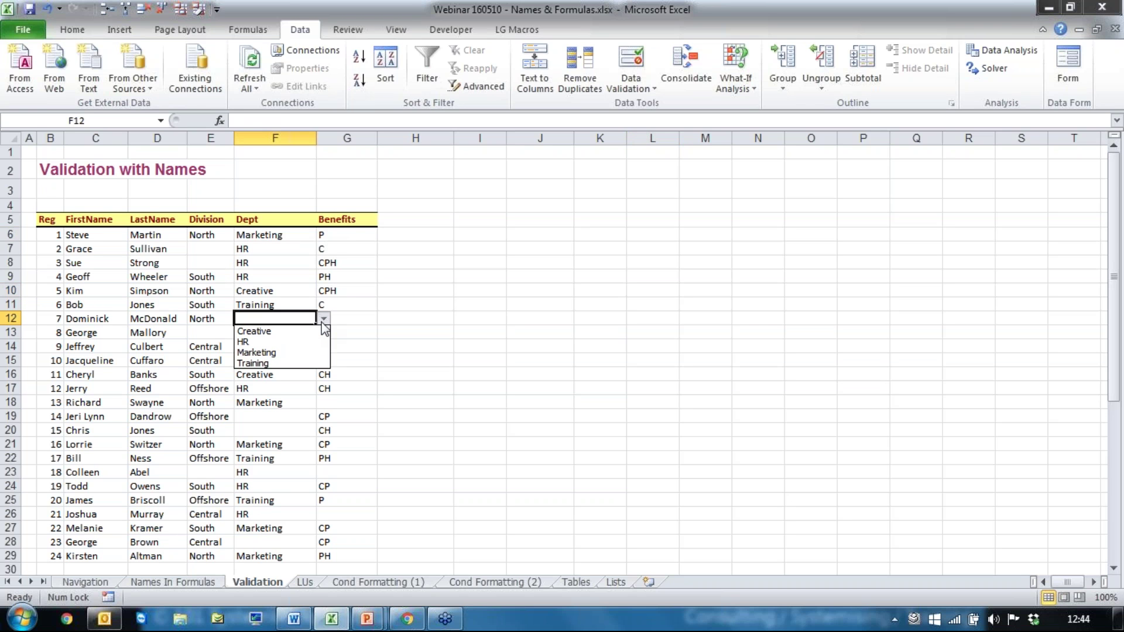
left_click(272, 353)
left_click(259, 416)
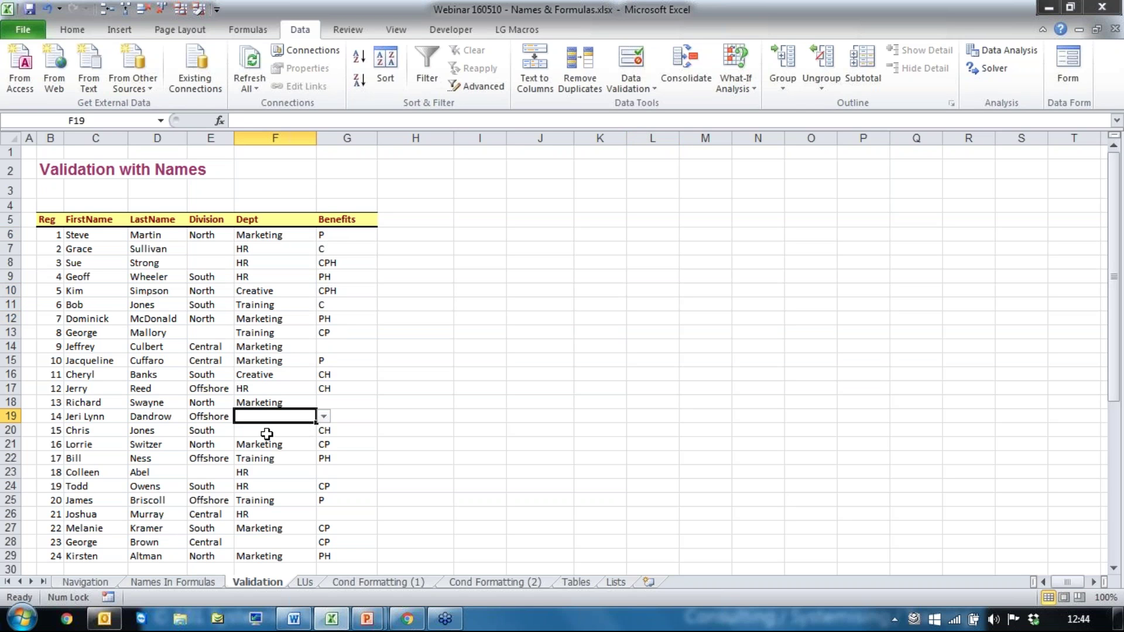
left_click(268, 432)
left_click(324, 431)
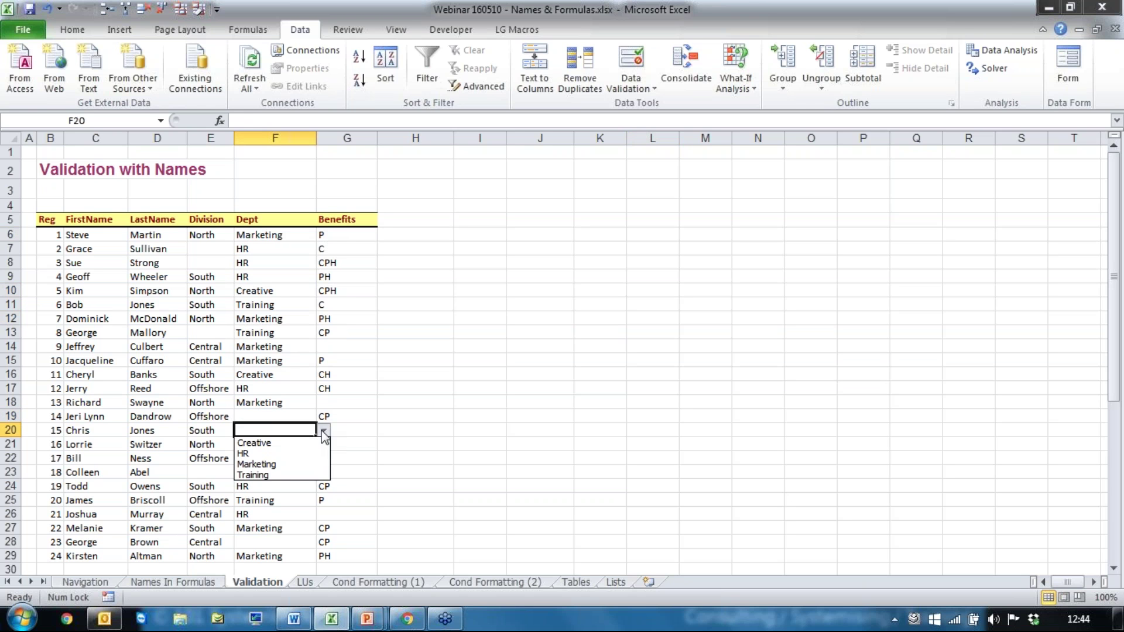
left_click(292, 455)
left_click(268, 546)
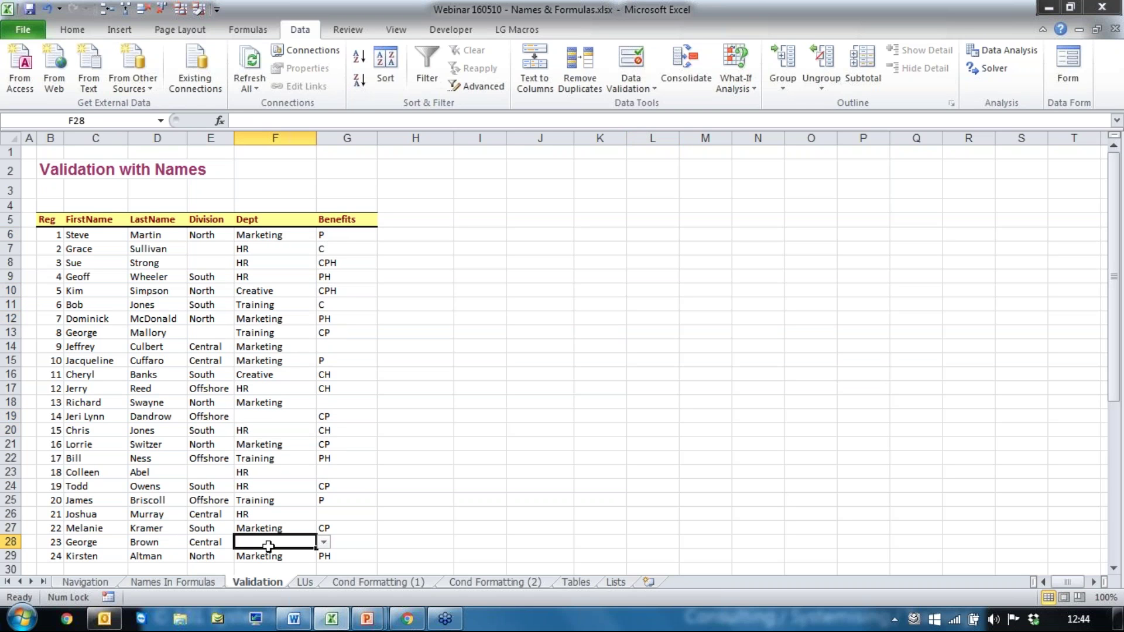
left_click(323, 543)
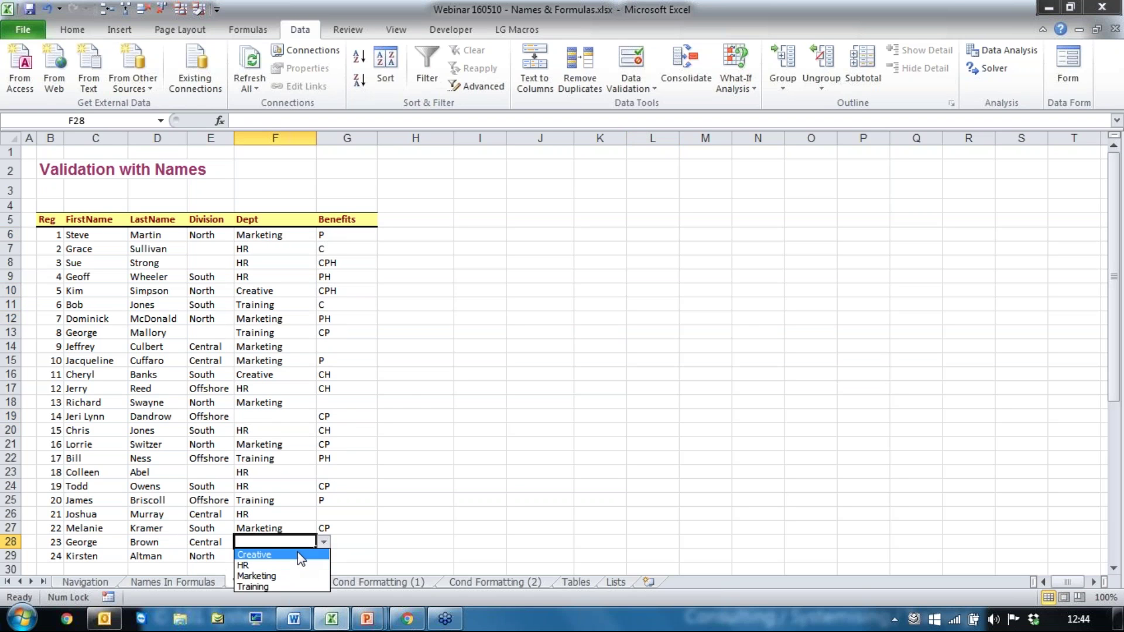
left_click(301, 555)
left_click(410, 405)
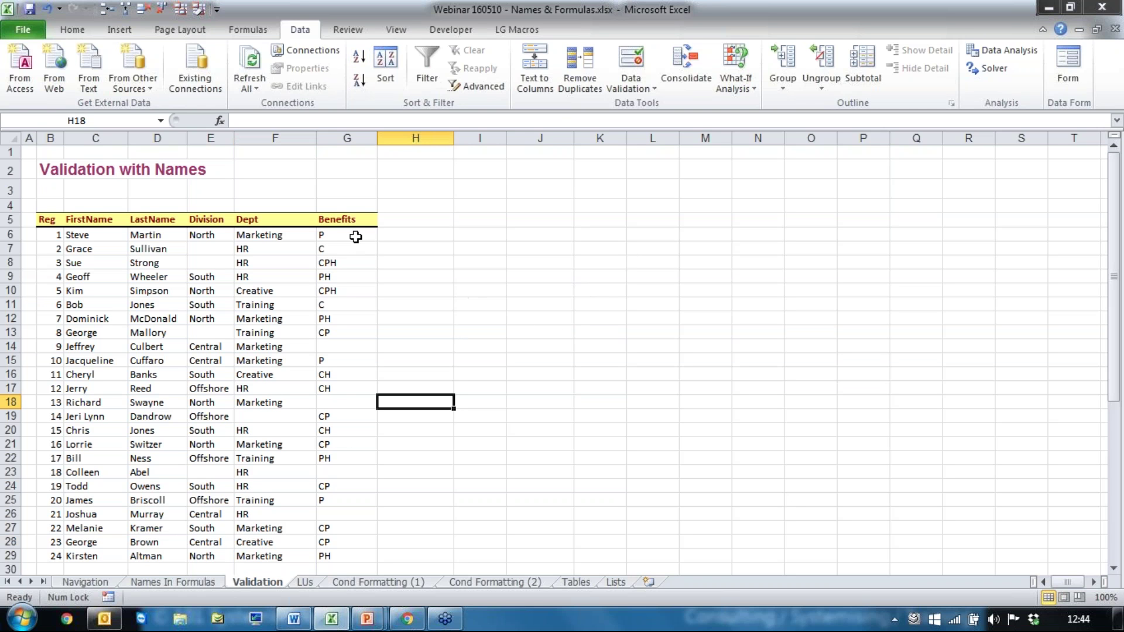
Apply List data validation to Benefits cells G6:G29 with the named range BenefitsLU as the source
left_click_drag(356, 237, 363, 561)
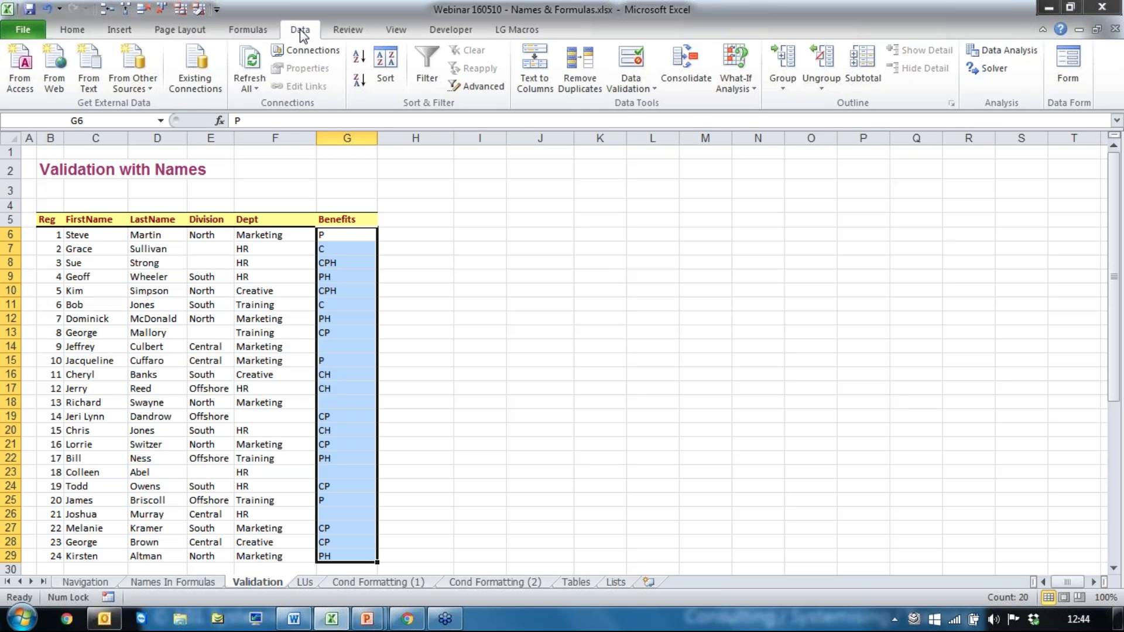
left_click(650, 86)
left_click(681, 109)
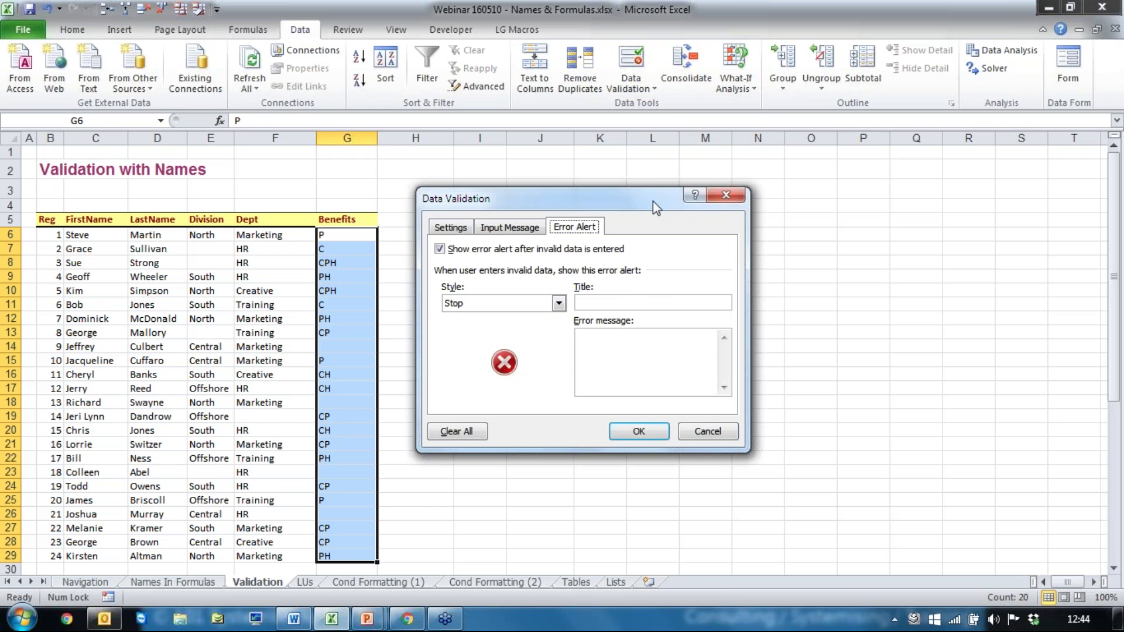
left_click(449, 231)
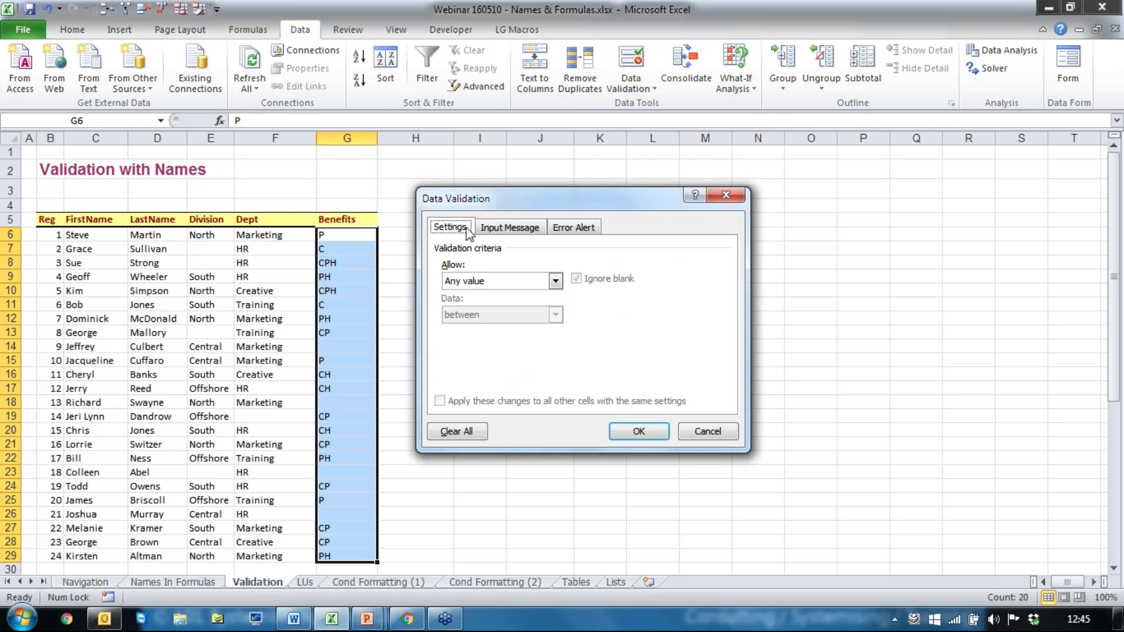
left_click(555, 281)
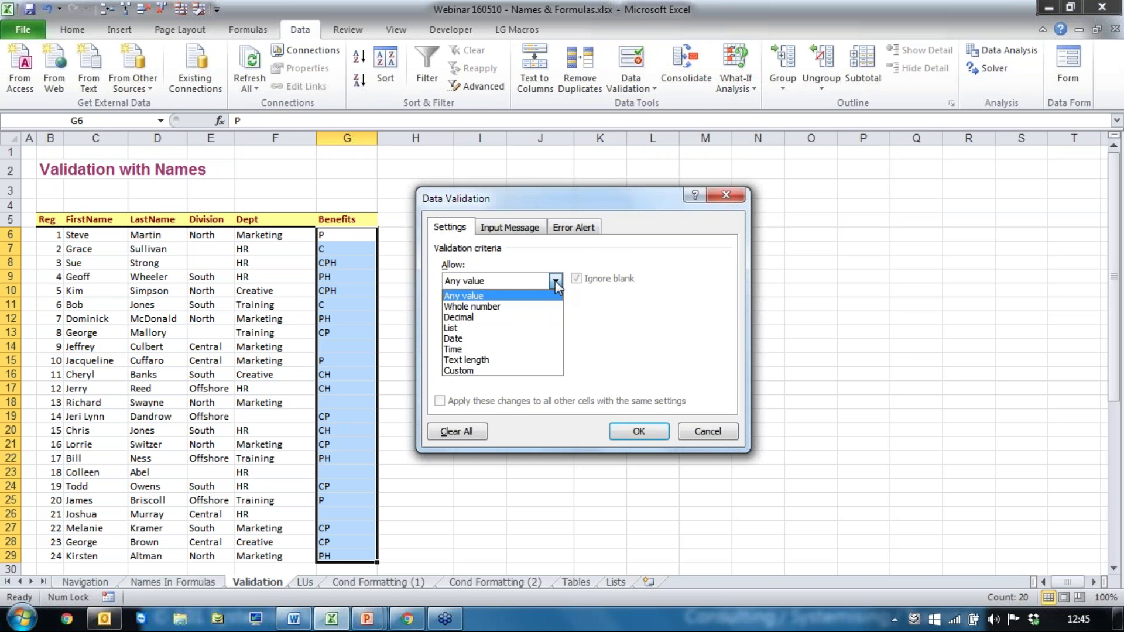
left_click(469, 328)
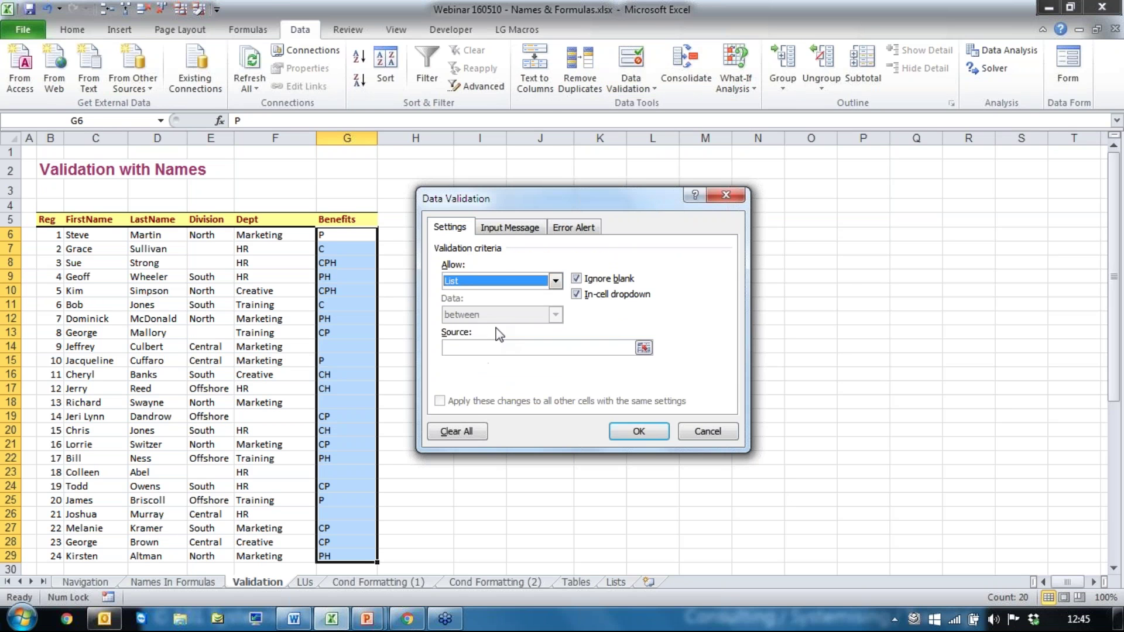
left_click(471, 350)
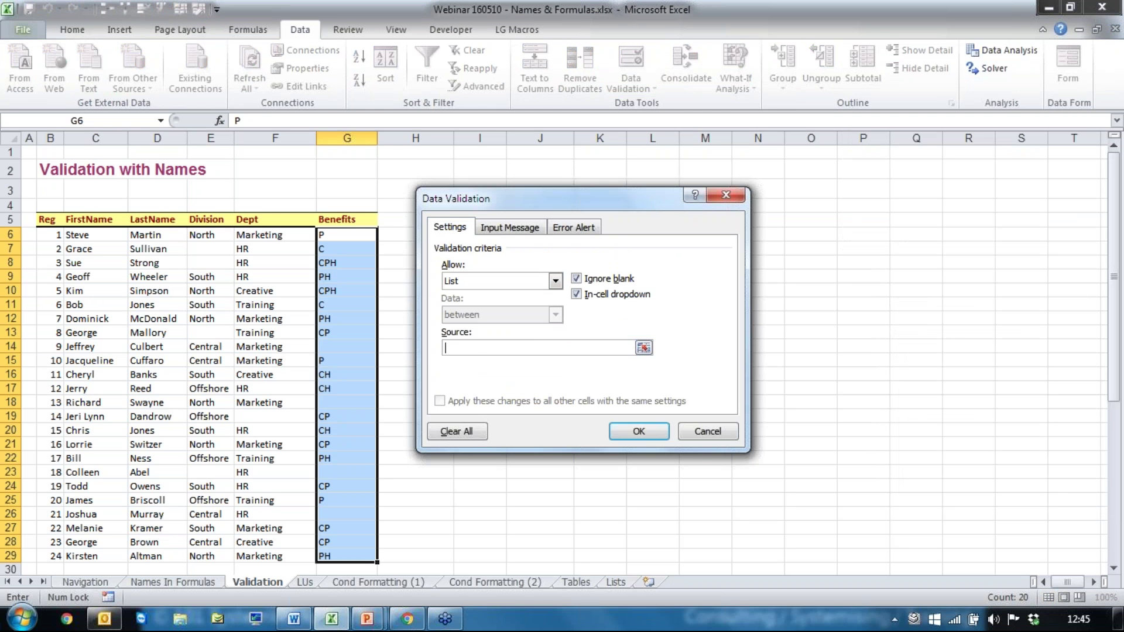
key("F3")
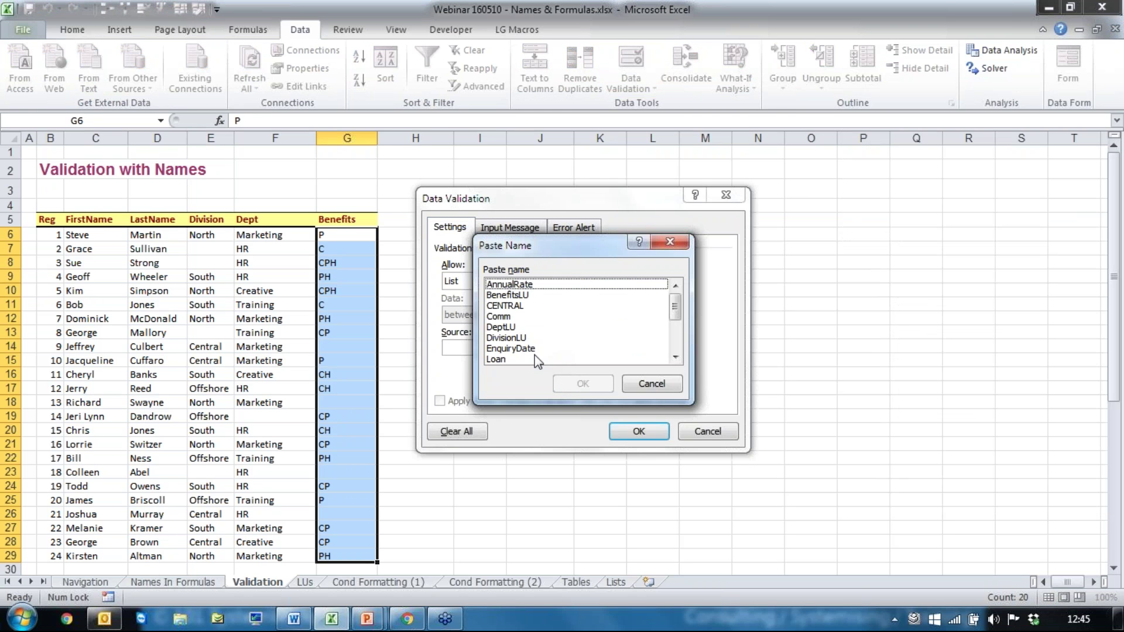
double_click(507, 296)
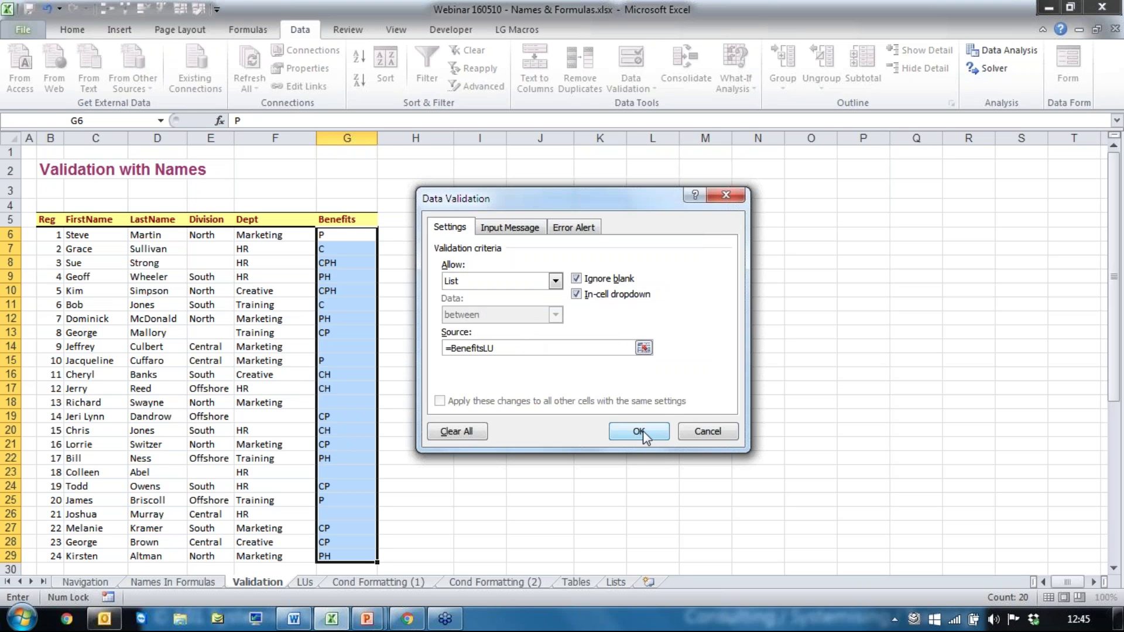
left_click(639, 432)
left_click(527, 347)
Compare the allowed Benefits values for G6 with the list in E2:E8 on LUs, and select Benefits cell G14 on the Validation sheet
left_click(345, 239)
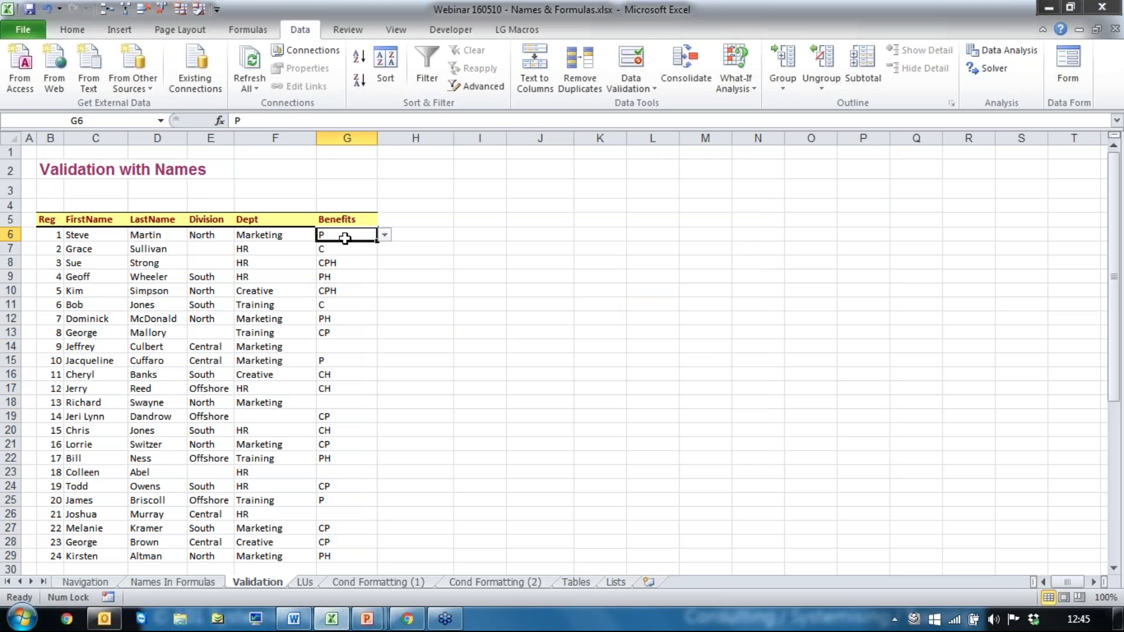
left_click(385, 235)
left_click(385, 235)
left_click(305, 582)
left_click_drag(273, 170, 272, 252)
left_click(245, 580)
left_click(351, 347)
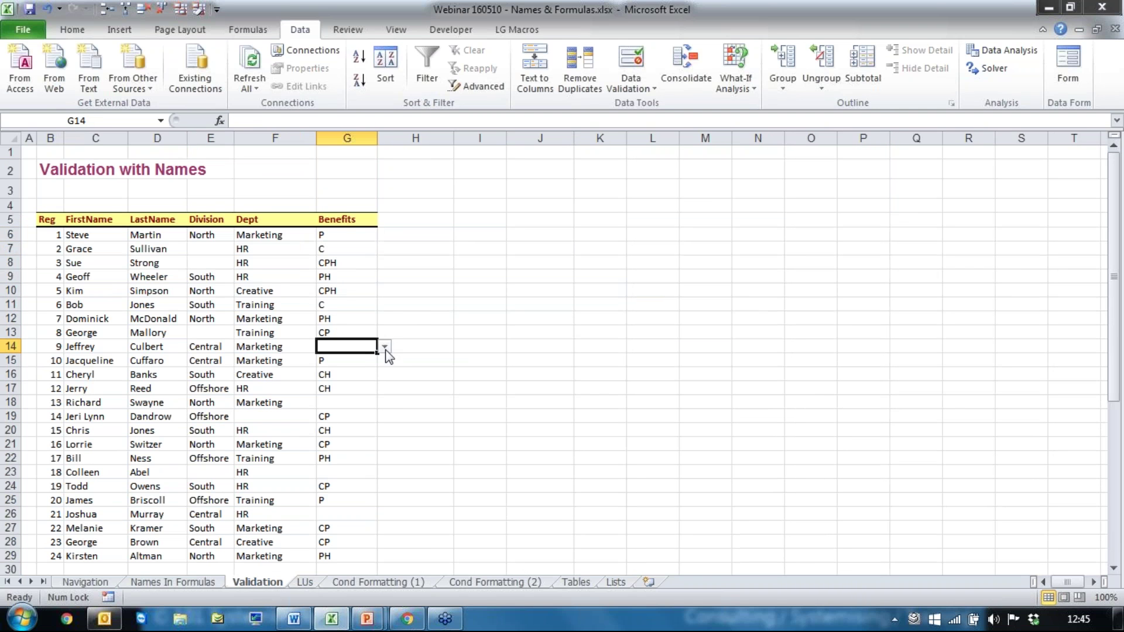
Fill the blank Benefits cell G14 with CPH from its list of allowed values
left_click(384, 347)
left_click(336, 391)
left_click(363, 403)
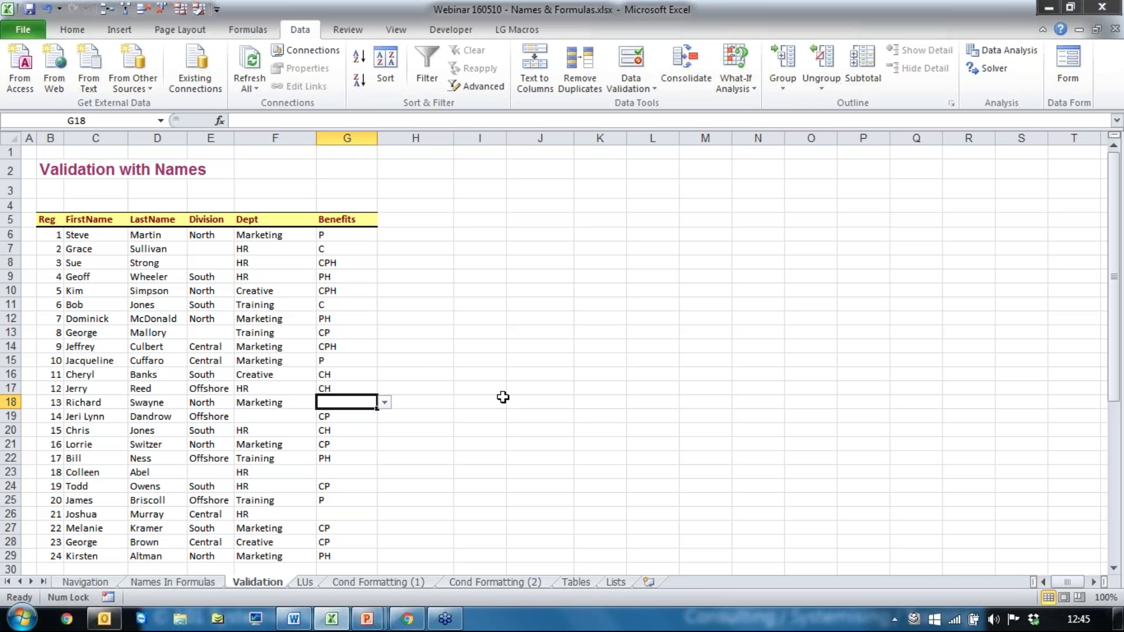
left_click(423, 358)
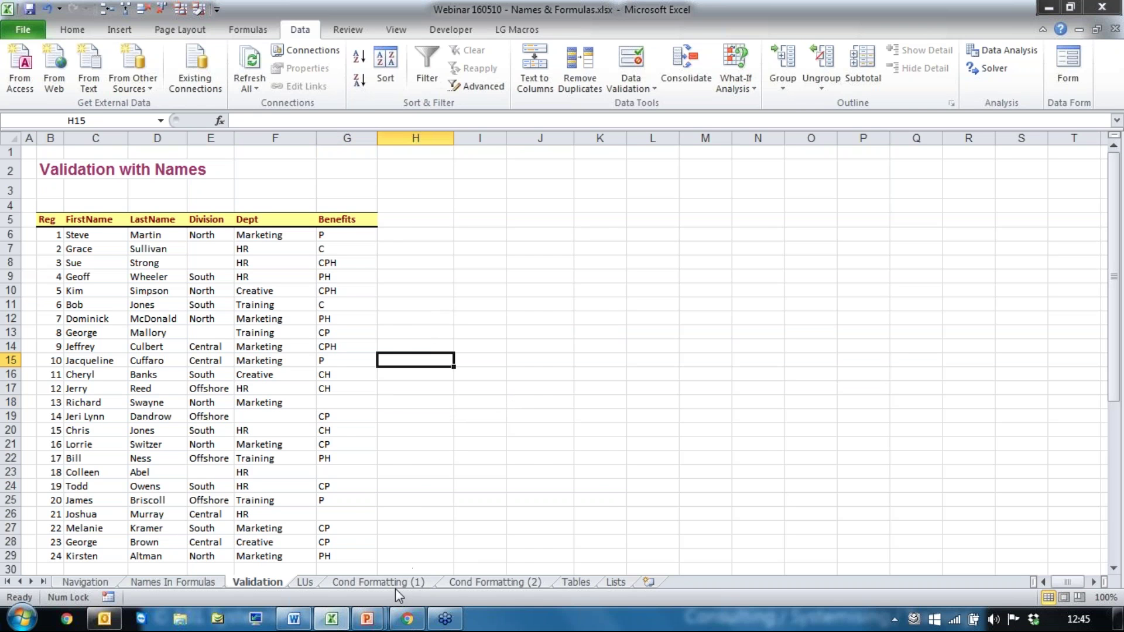
View the Cond Formatting (1) sheet, and inspect the formula behind the Threshold cell C4 on Cond Formatting (2) without changing it
left_click(377, 582)
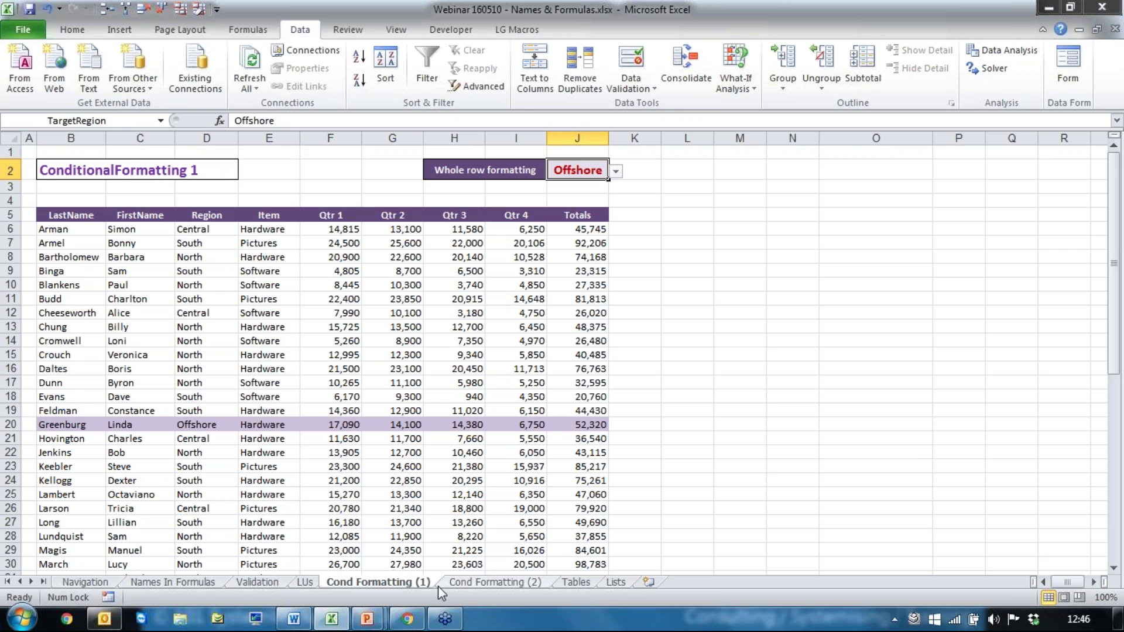
left_click(530, 583)
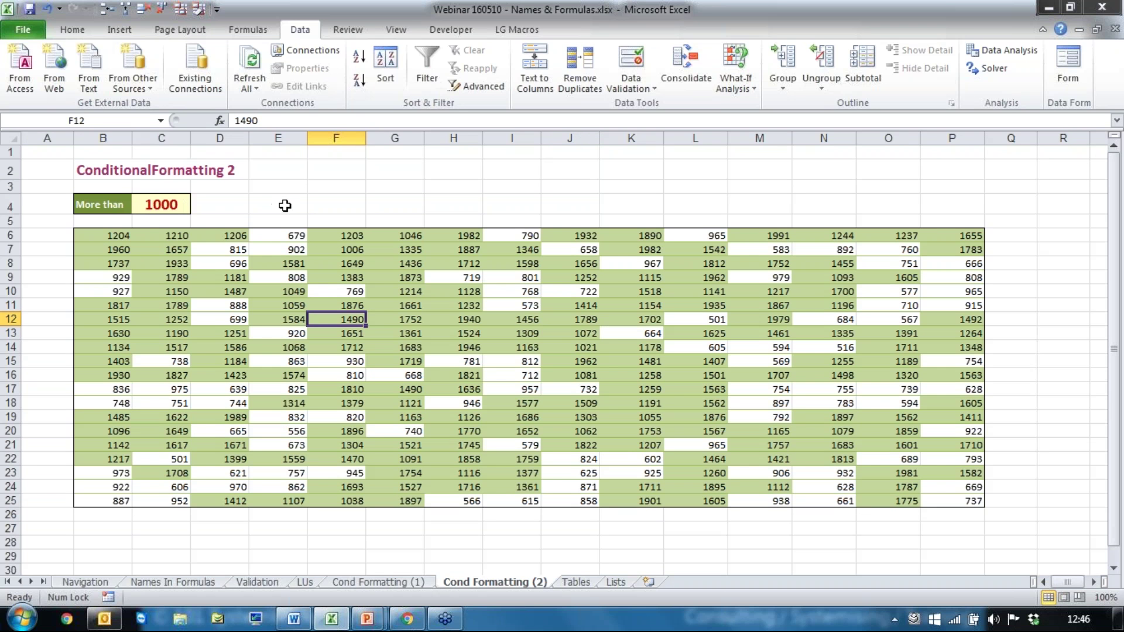
left_click(166, 205)
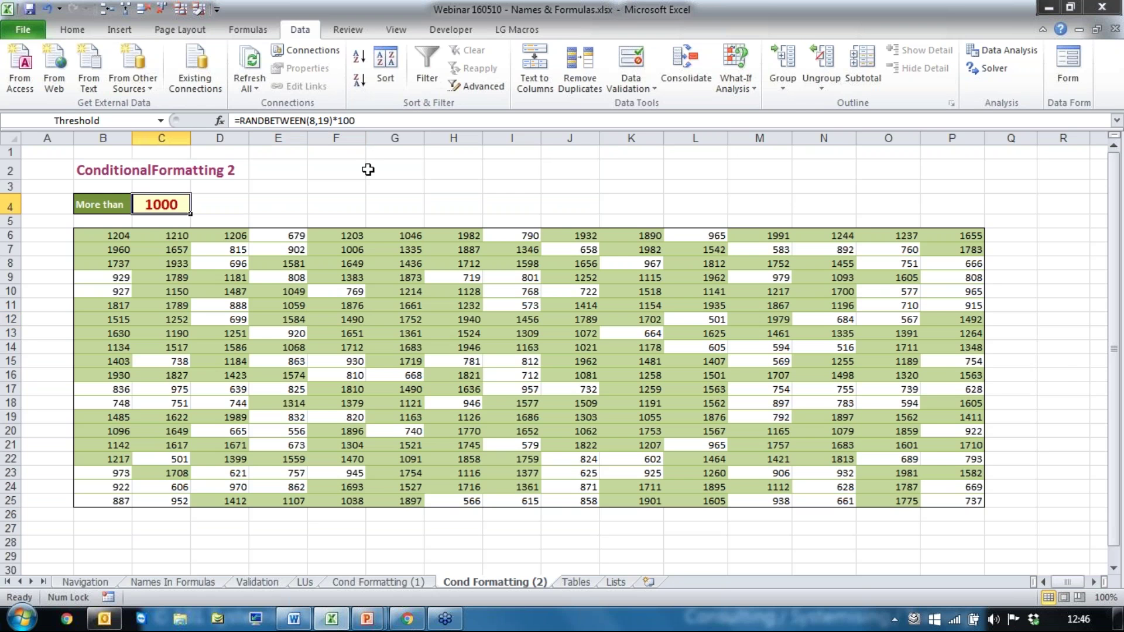
key("ctrl+grave")
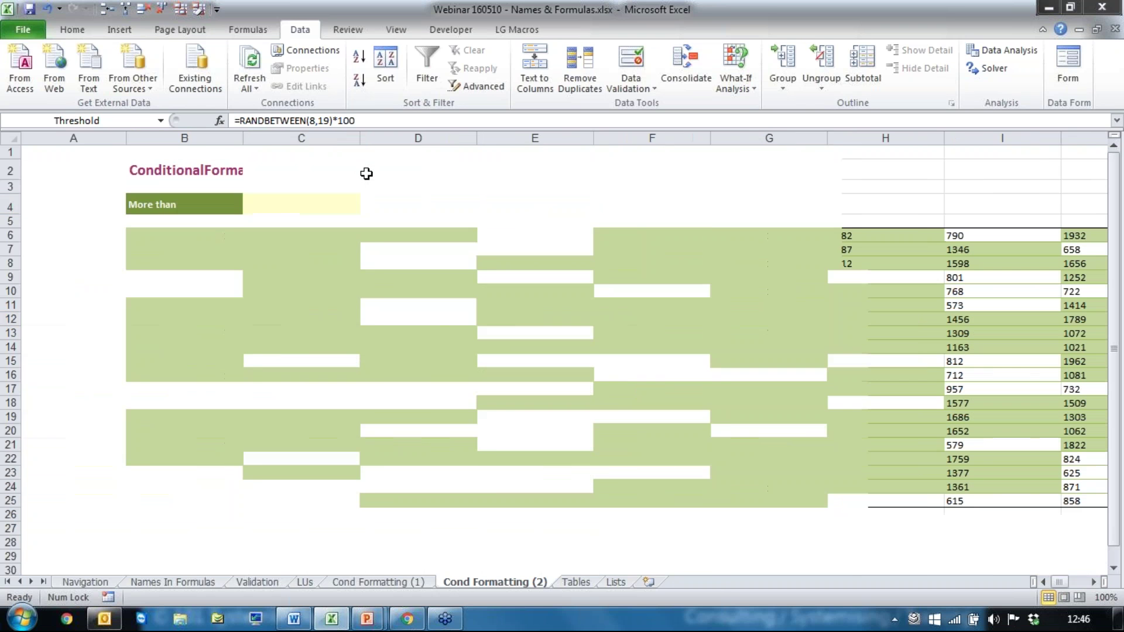
left_click(330, 206)
double_click(330, 206)
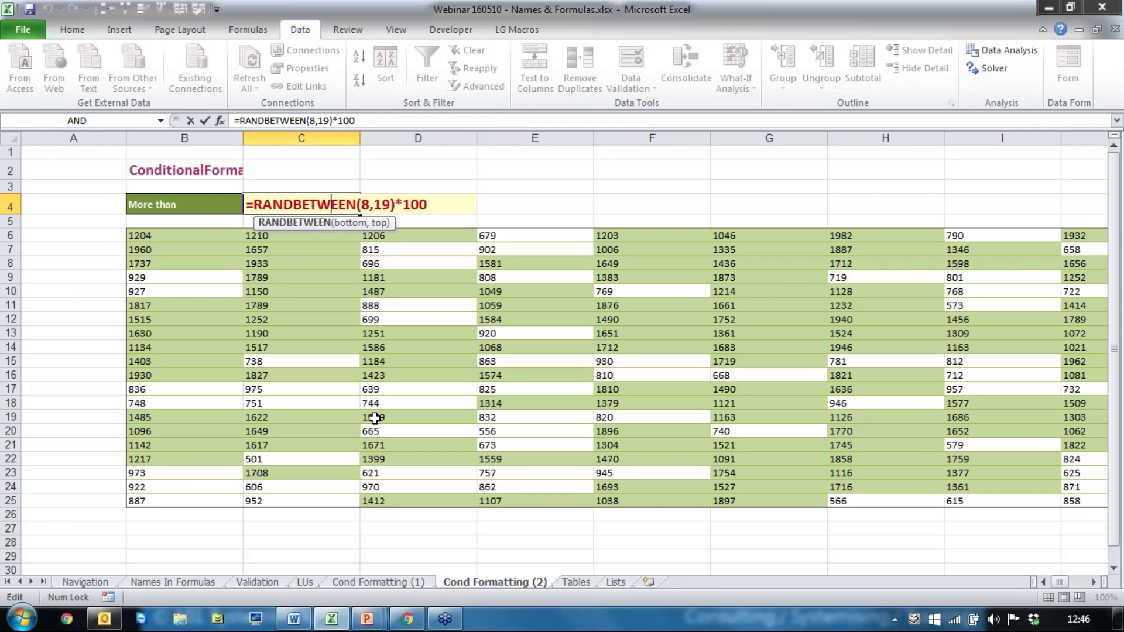
key("Escape")
key("ctrl+grave")
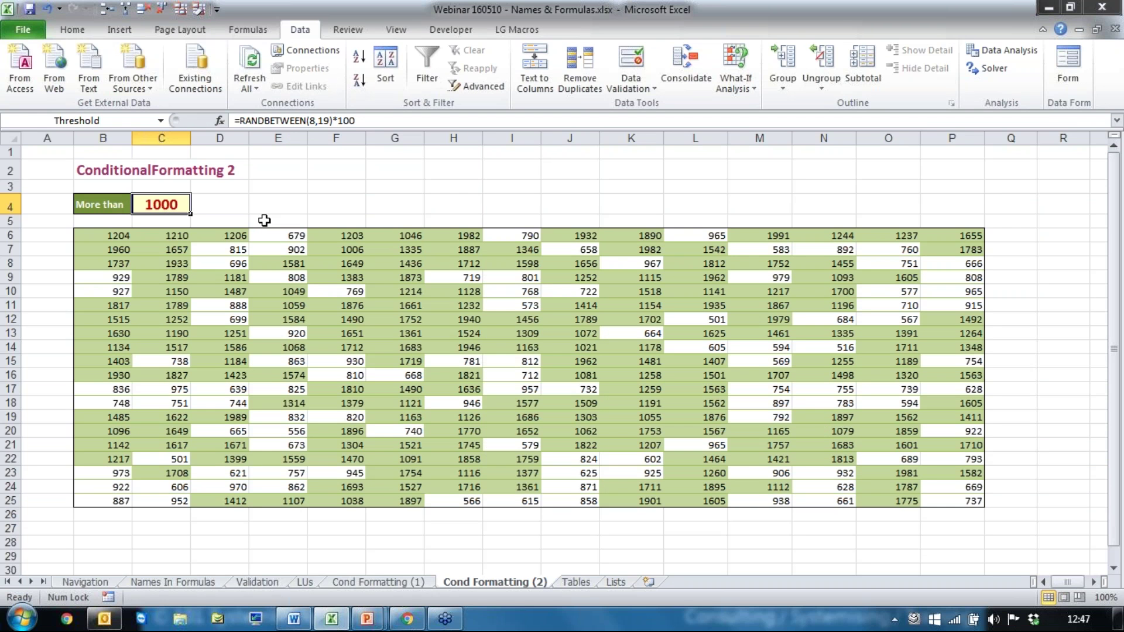
Recalculate the sheet repeatedly to generate new random Threshold values in C4 and observe which numbers in the grid are highlighted
key("F9")
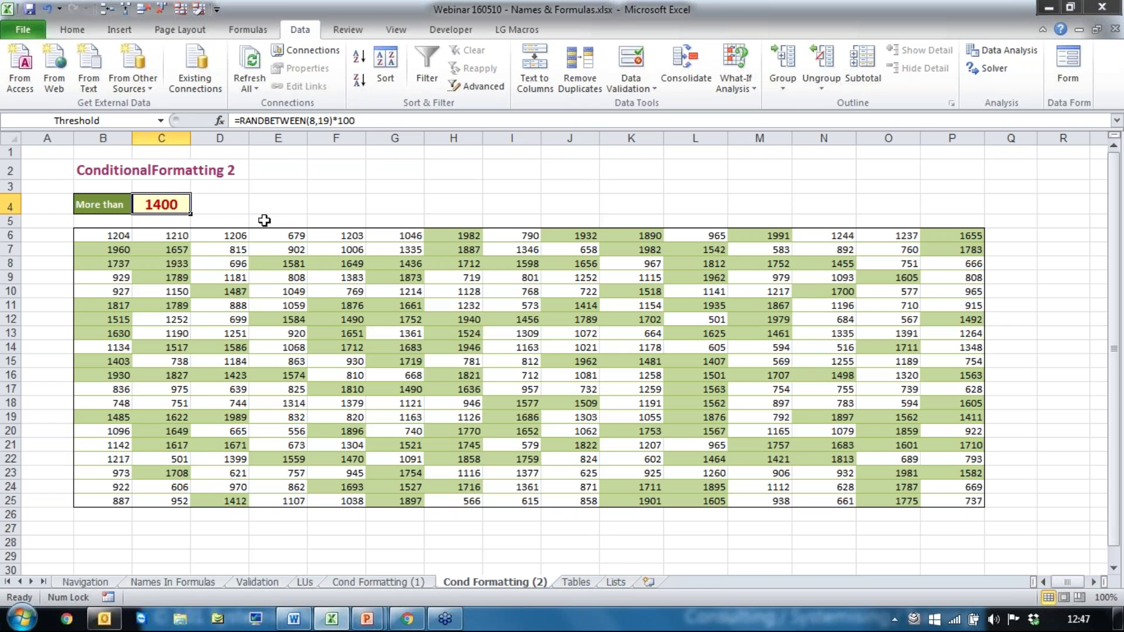
key("F9")
key("F9")
key("F9")
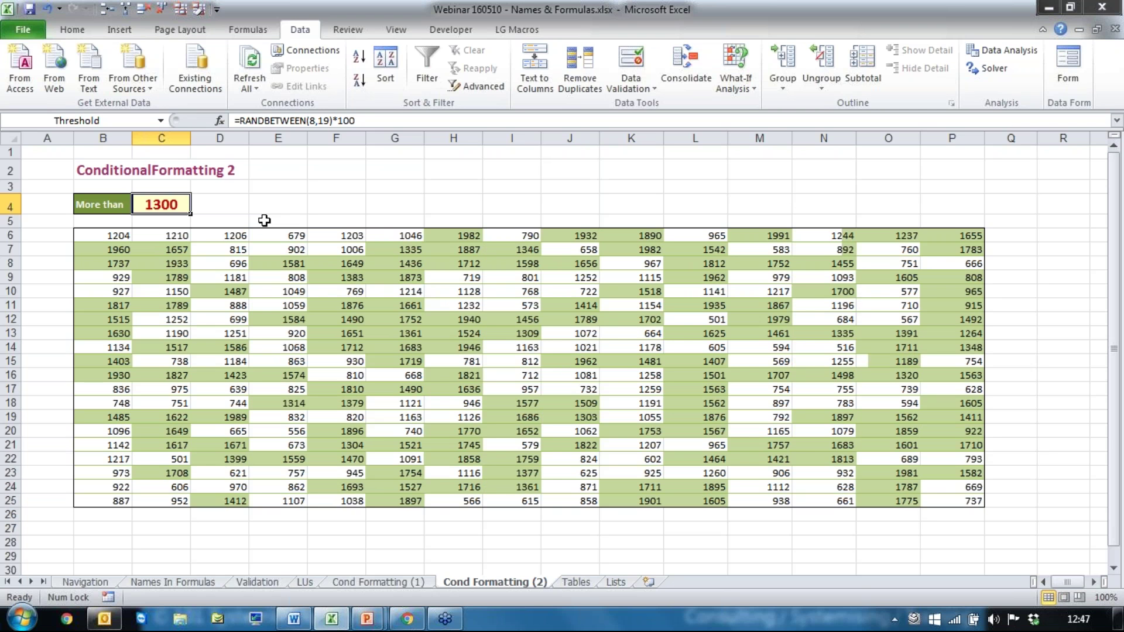
key("F9")
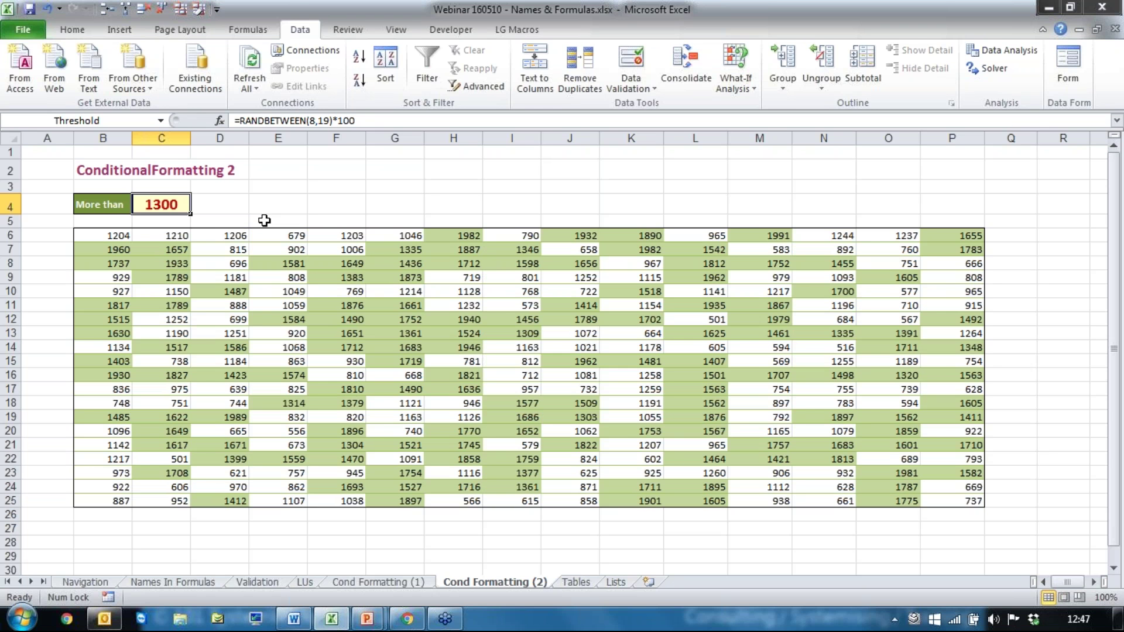
key("F9")
key("F9")
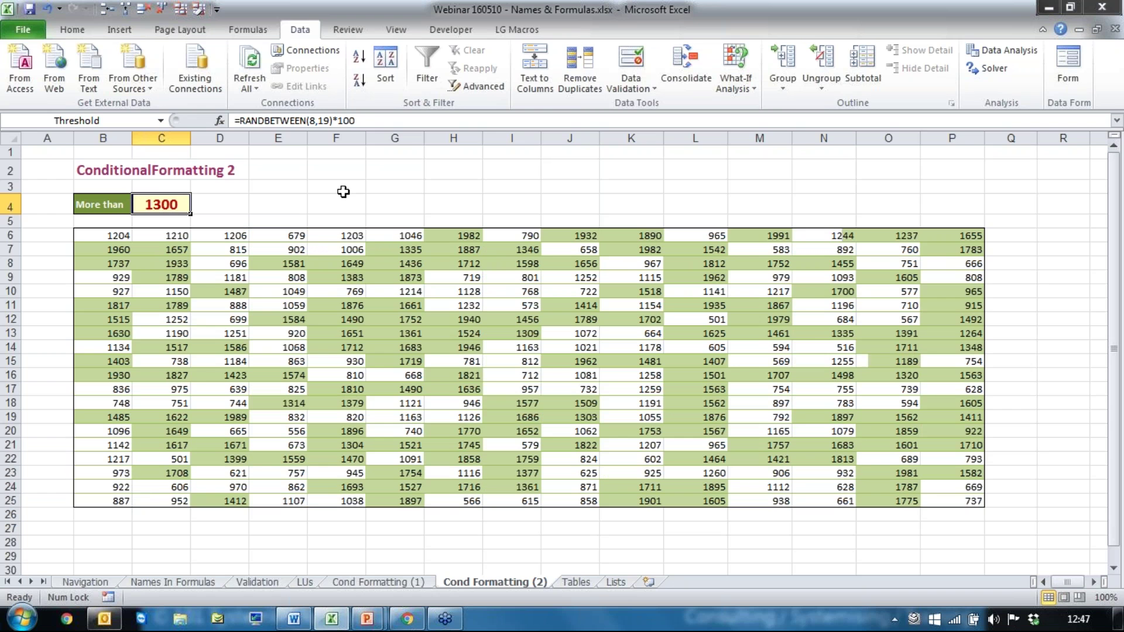
key("F9")
key("F9")
key("F9")
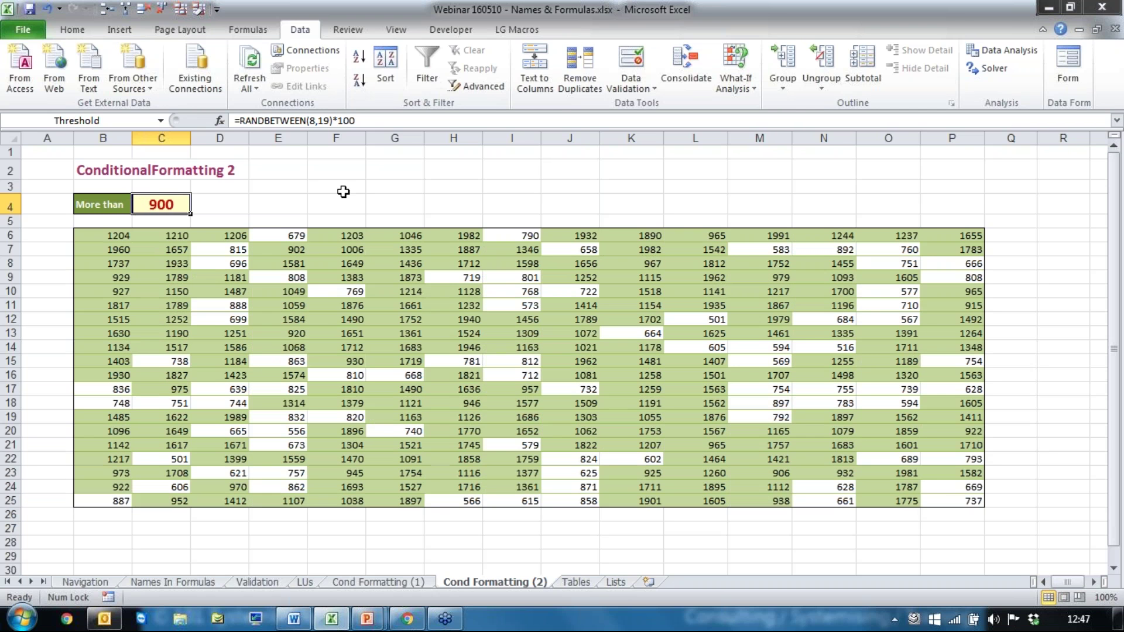
left_click(150, 206)
left_click(368, 205)
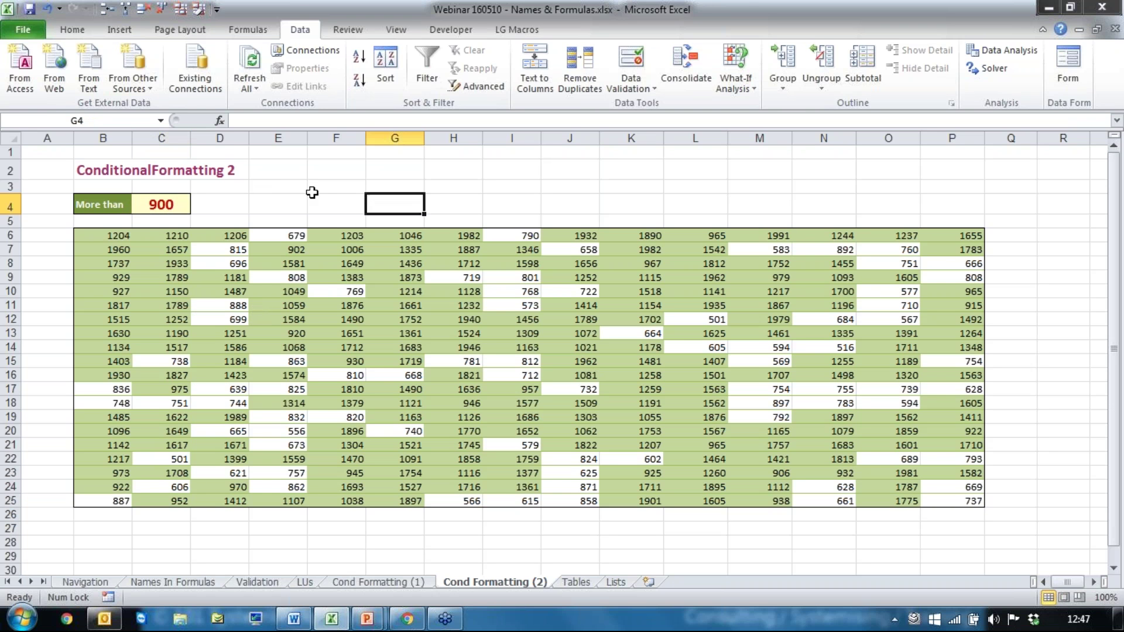
left_click(162, 205)
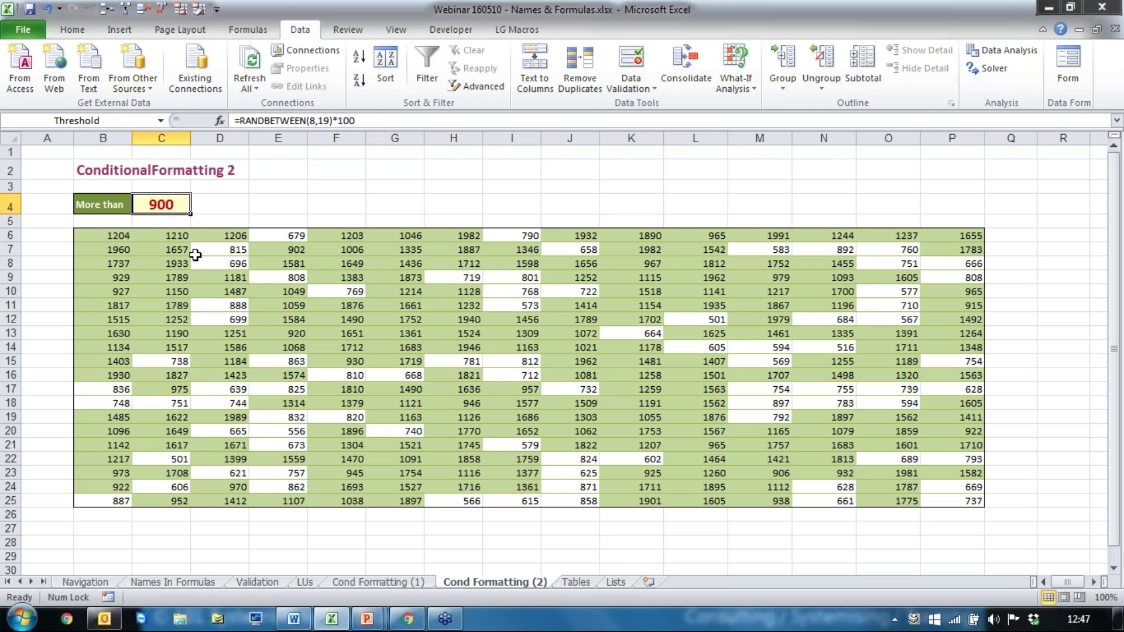
Examine the formula and fill format of the conditional formatting rule applied to B6:P25, leaving the rule unchanged
left_click_drag(97, 237, 935, 496)
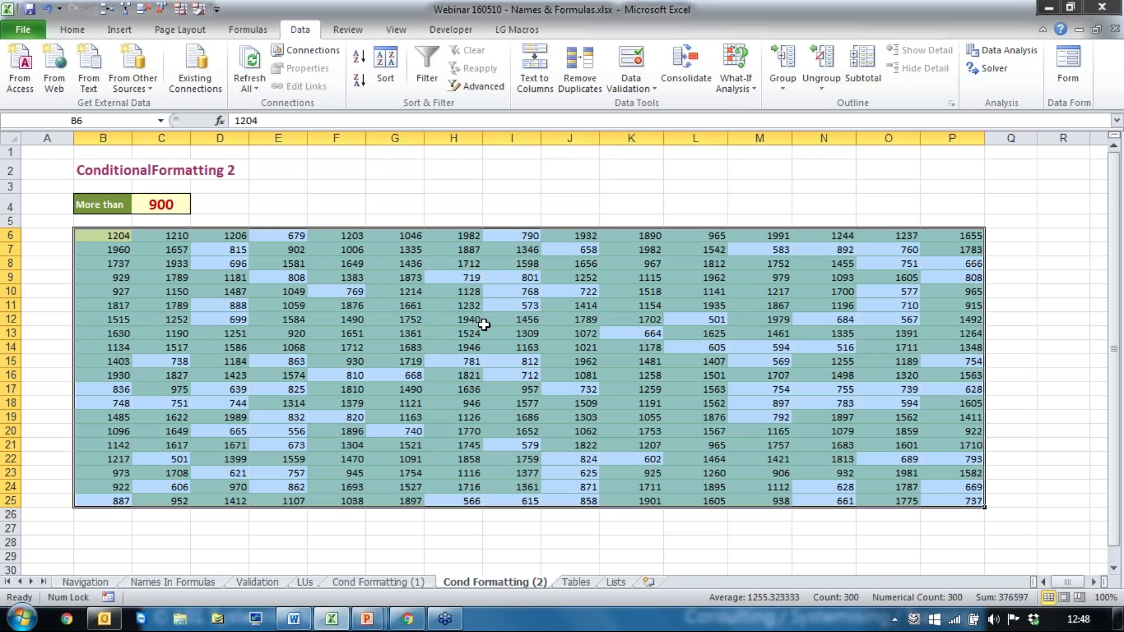
left_click(72, 30)
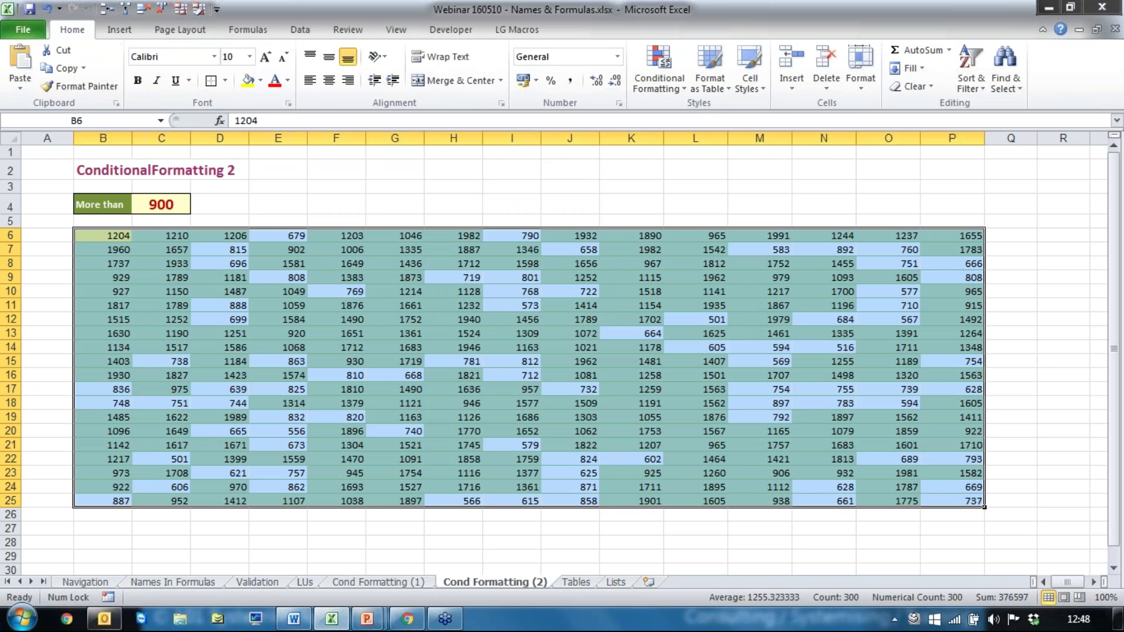
left_click(683, 86)
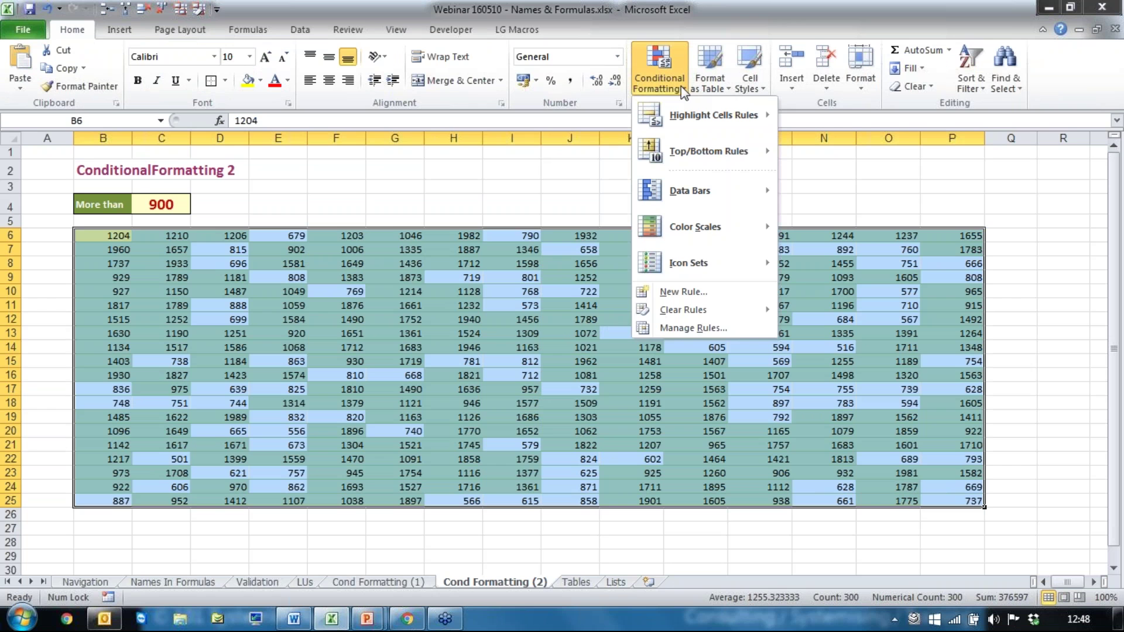
left_click(691, 329)
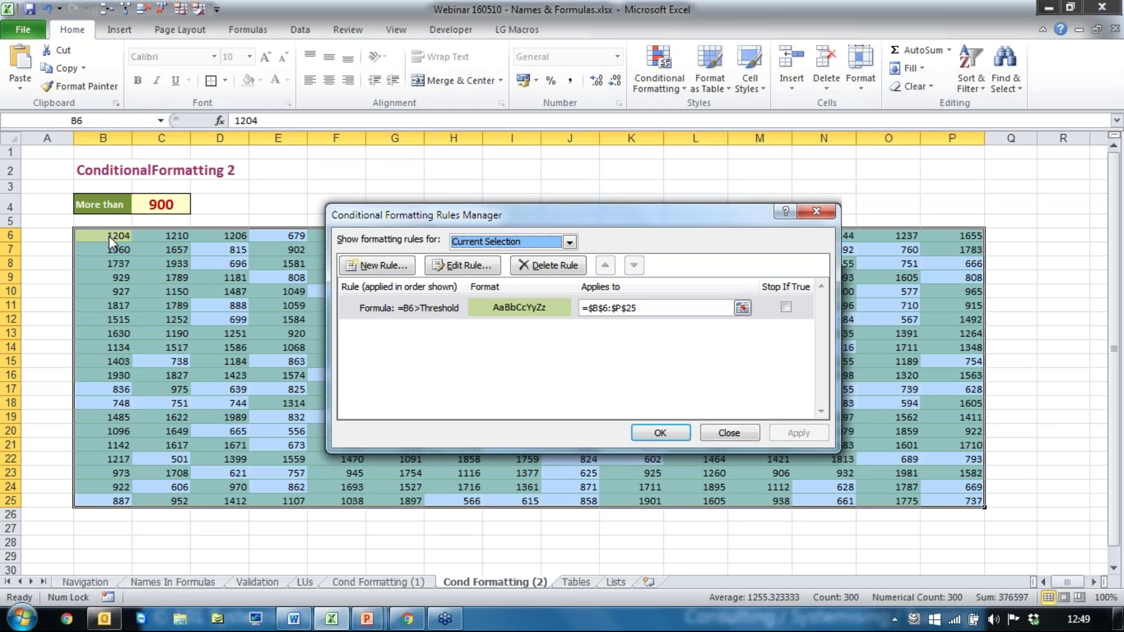
left_click(466, 266)
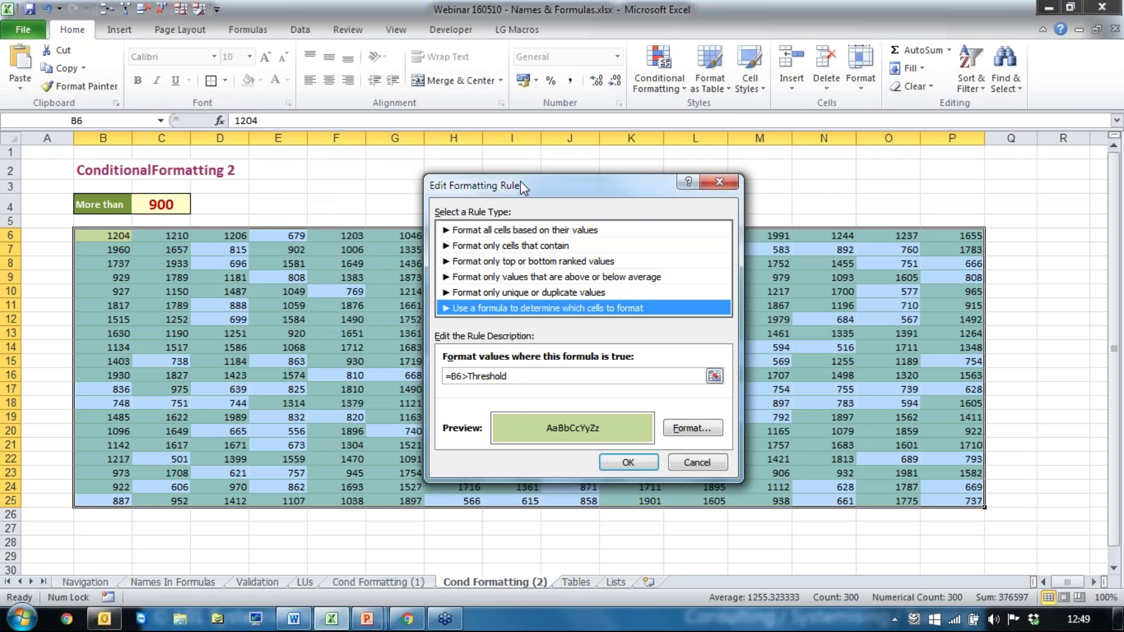
left_click_drag(521, 181, 480, 83)
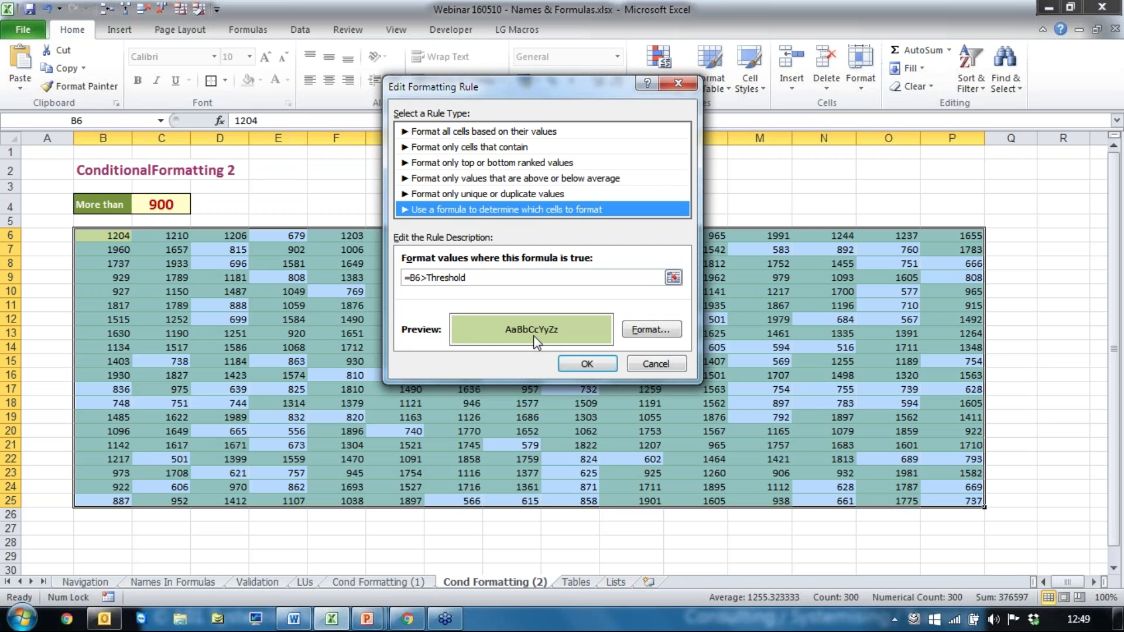
left_click(638, 330)
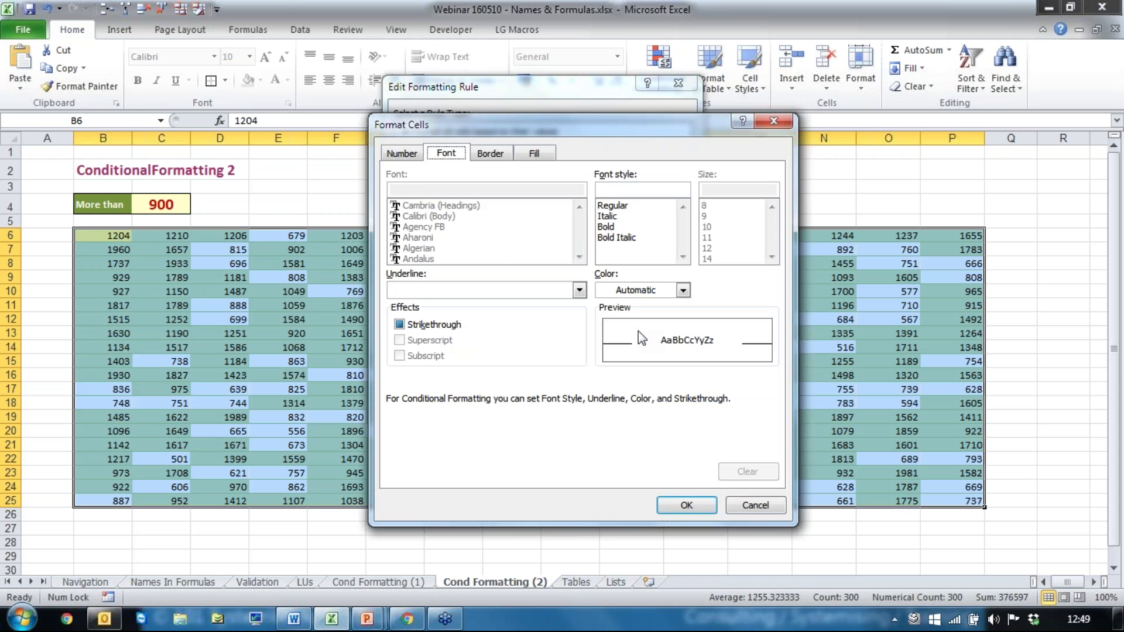
left_click(534, 154)
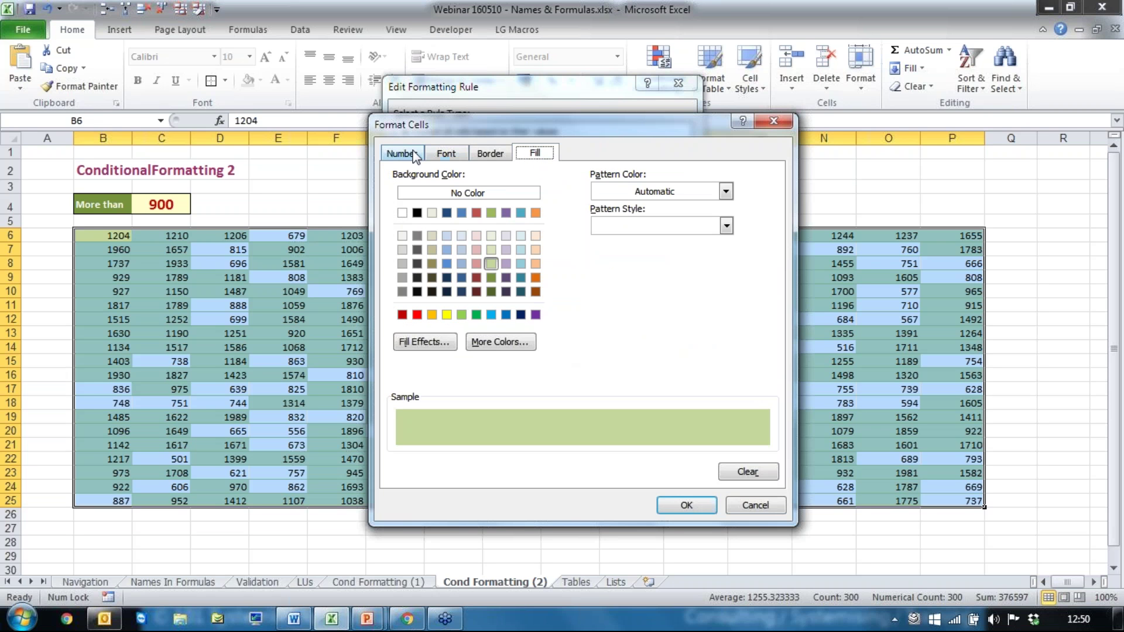
left_click(774, 120)
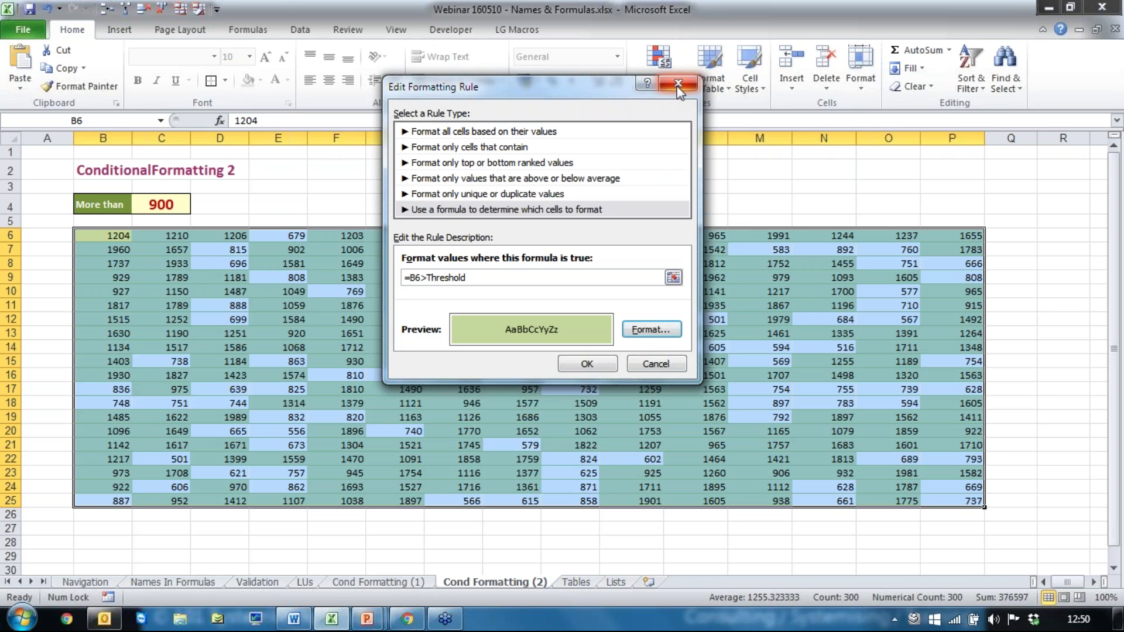
left_click(677, 86)
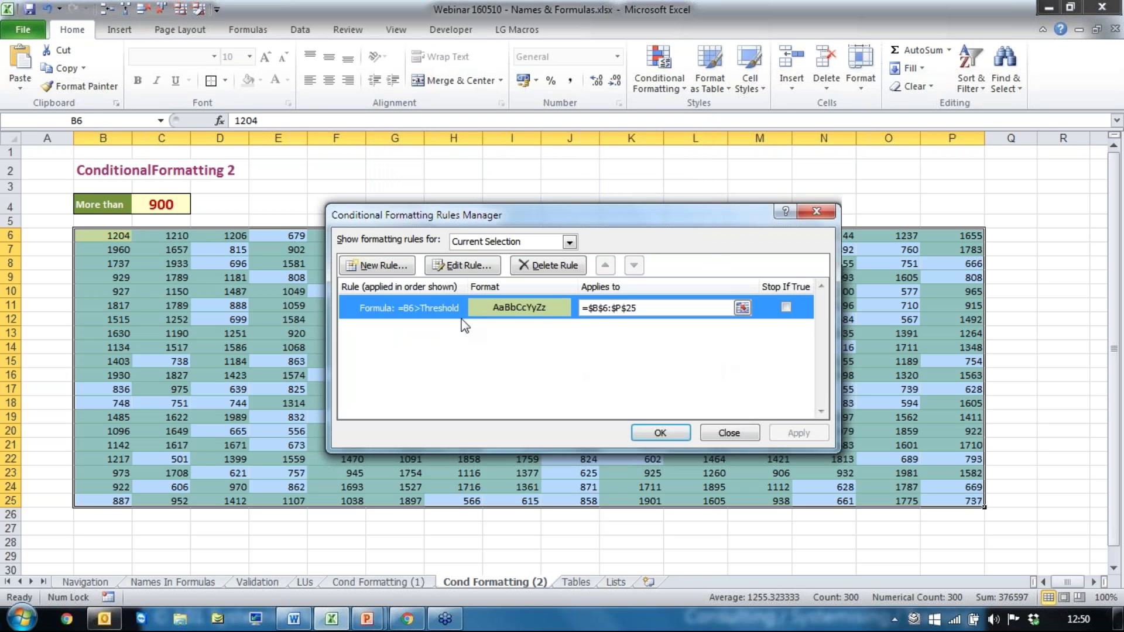
Delete the existing Threshold conditional formatting rule from B6:P25 and apply the removal
left_click(560, 269)
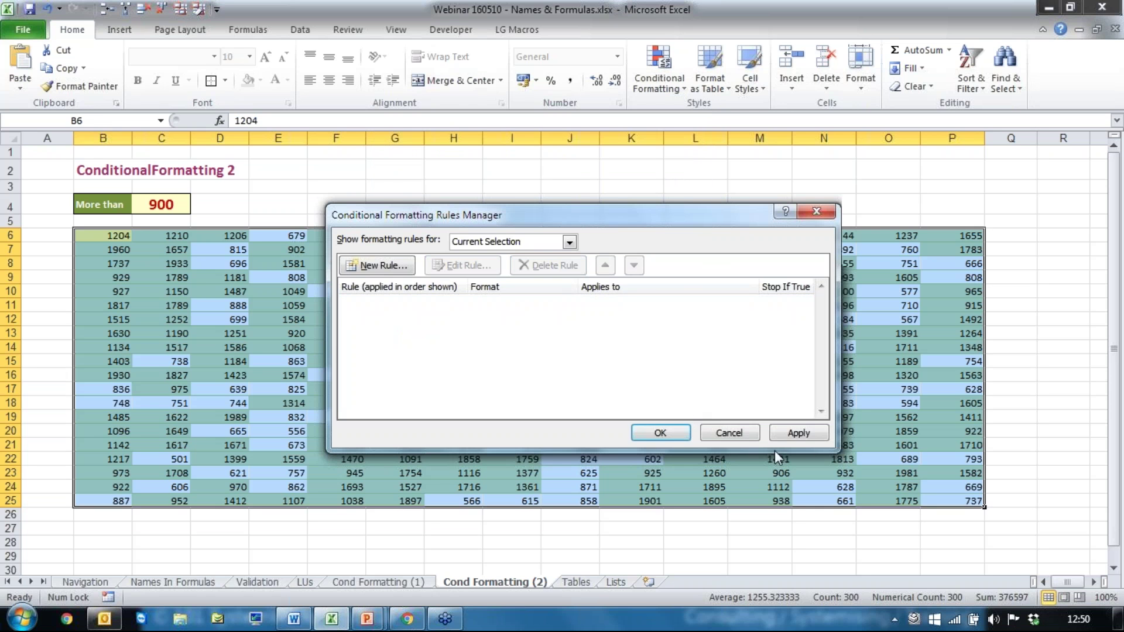
left_click(800, 434)
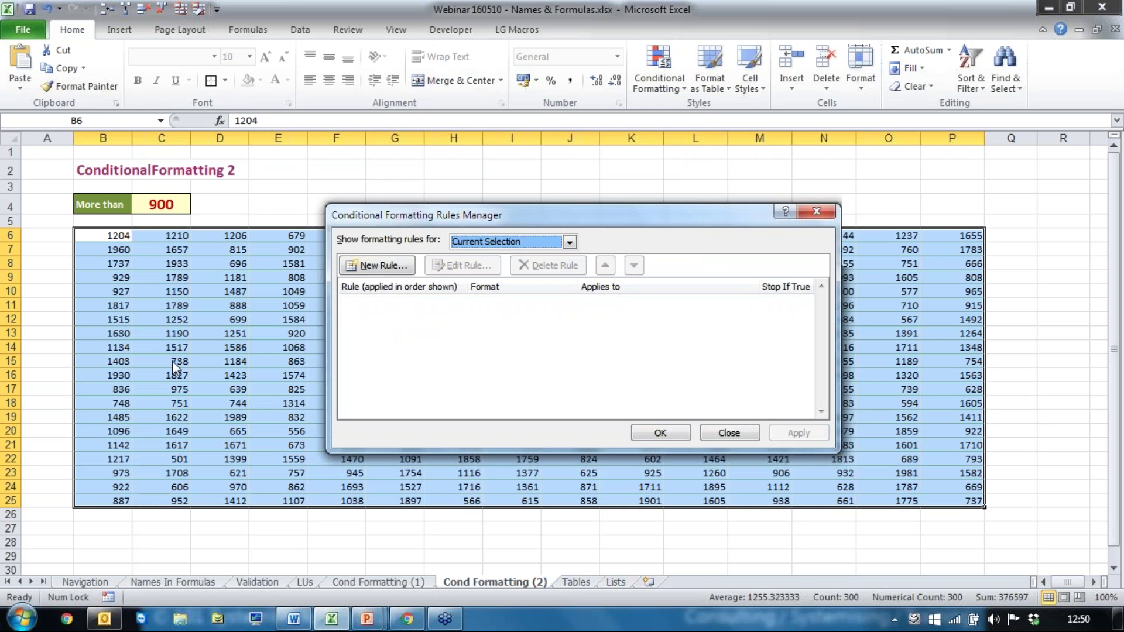
left_click(728, 433)
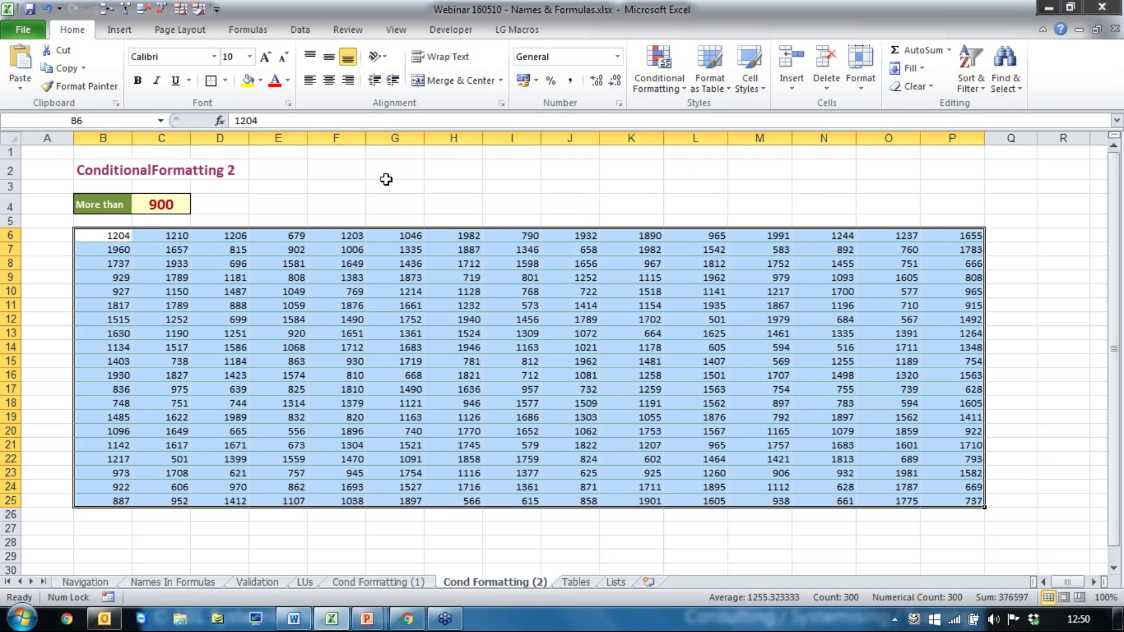
left_click(366, 178)
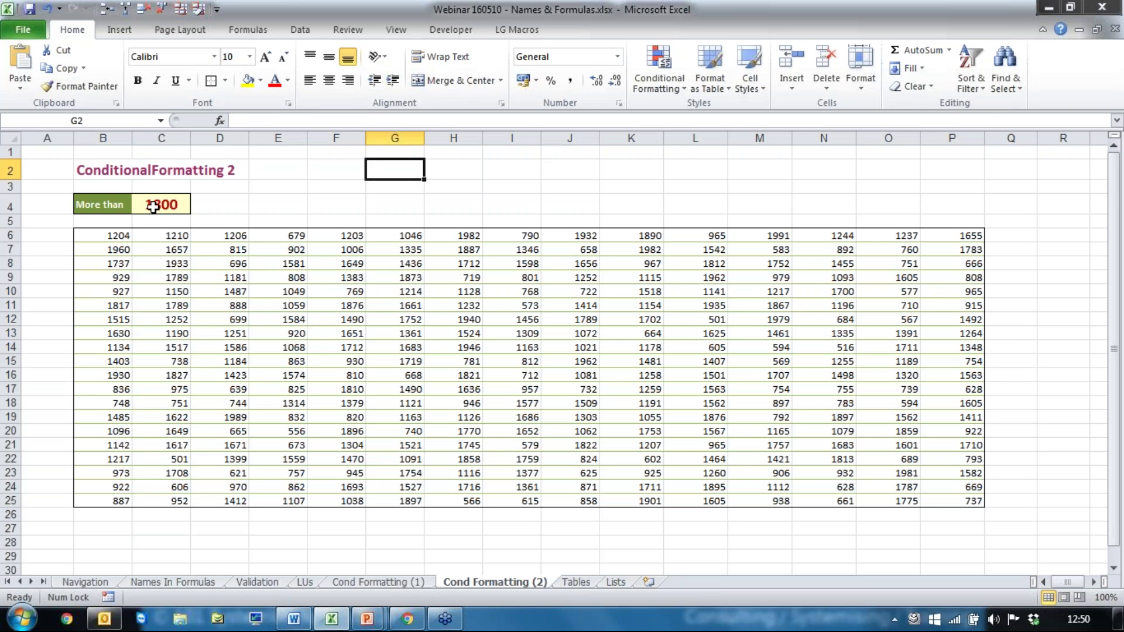
Start a new conditional formatting rule for B6:P25 that uses a formula to determine which cells to format
left_click(154, 206)
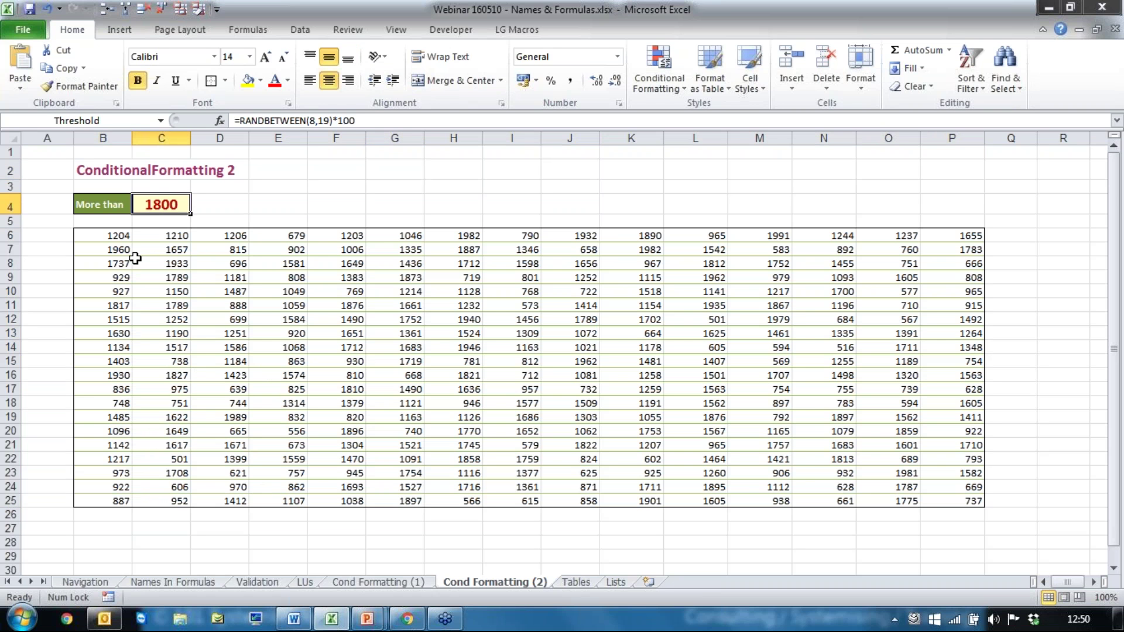
left_click(149, 332)
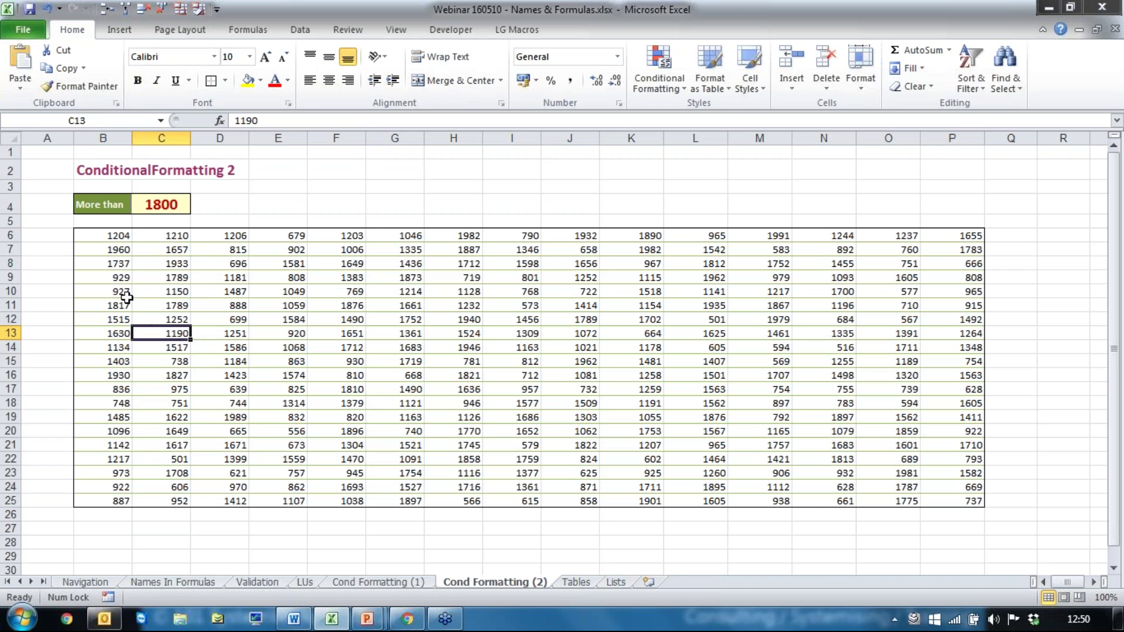
left_click(98, 234)
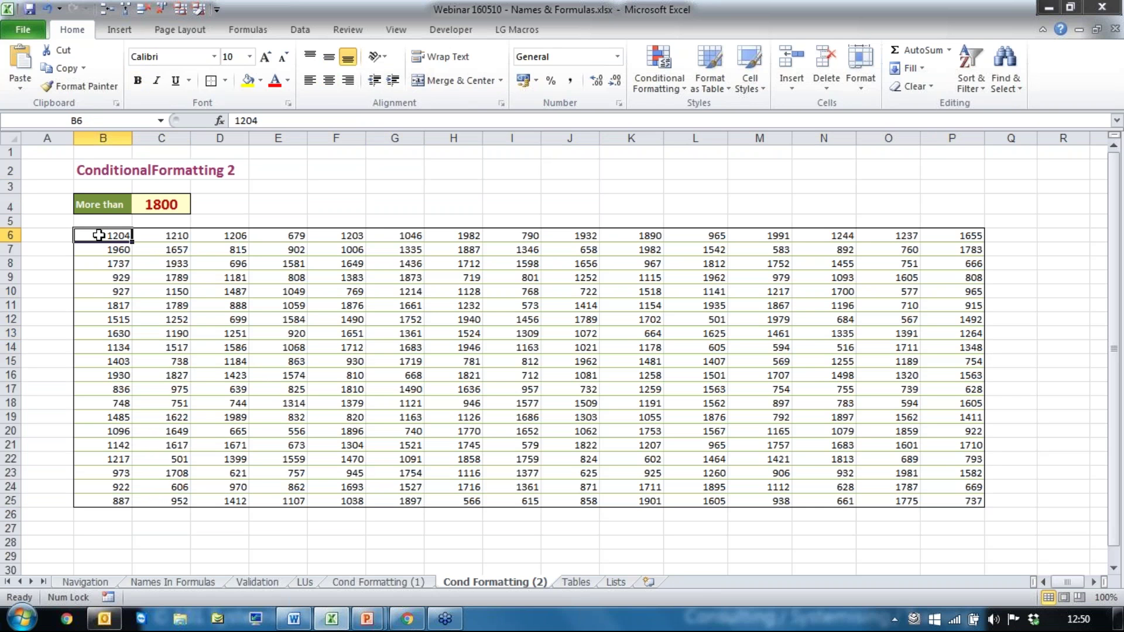
left_click_drag(98, 235, 941, 500)
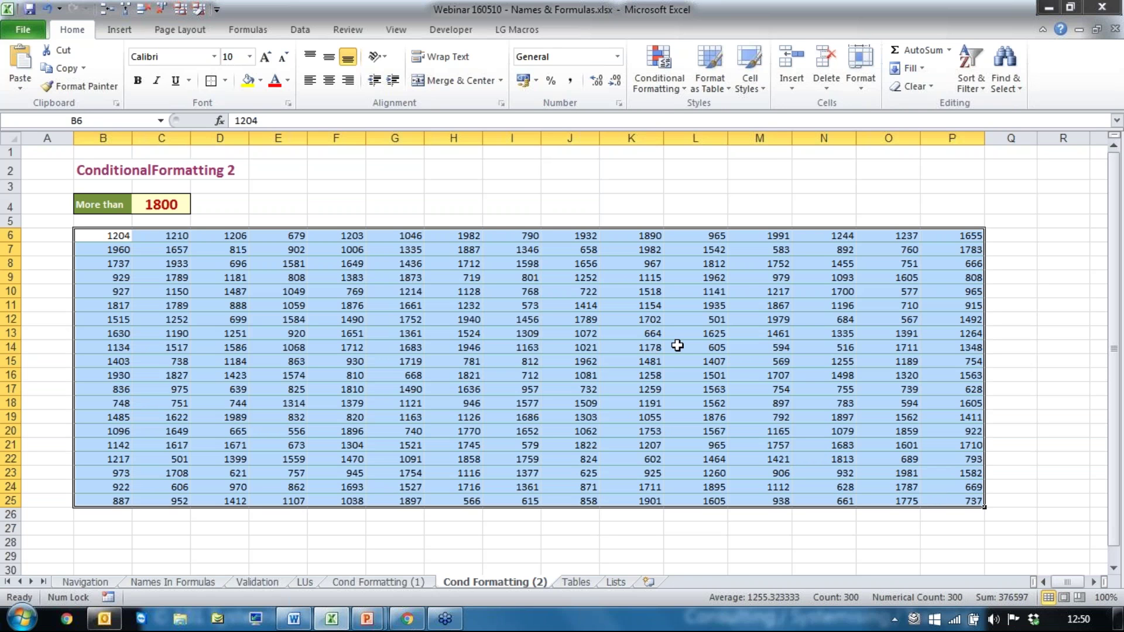
left_click(678, 90)
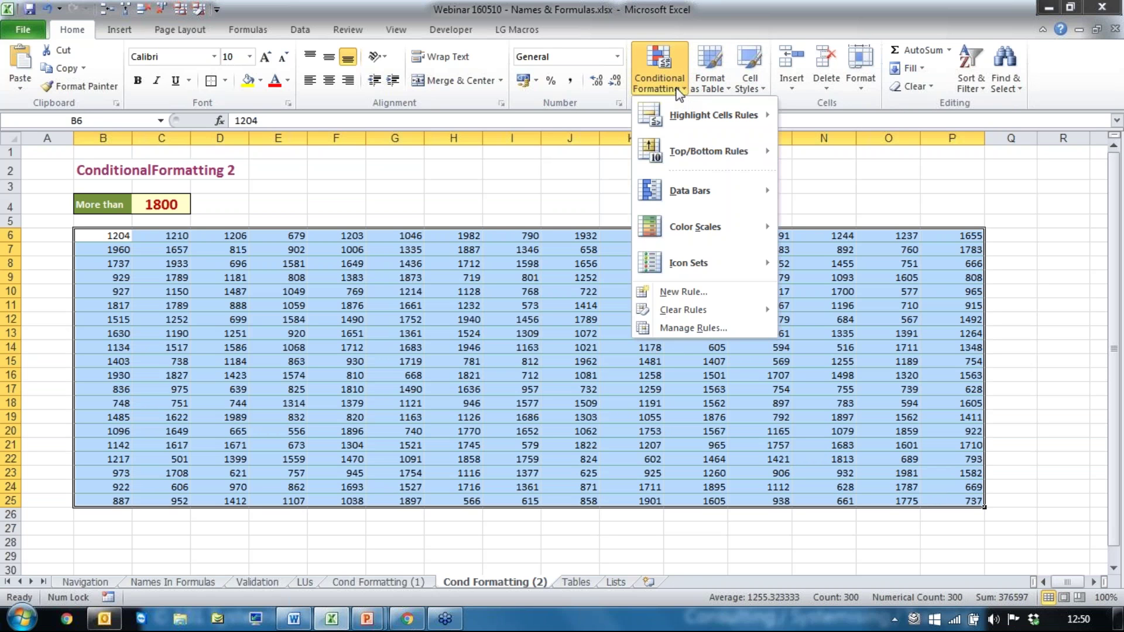
left_click(673, 292)
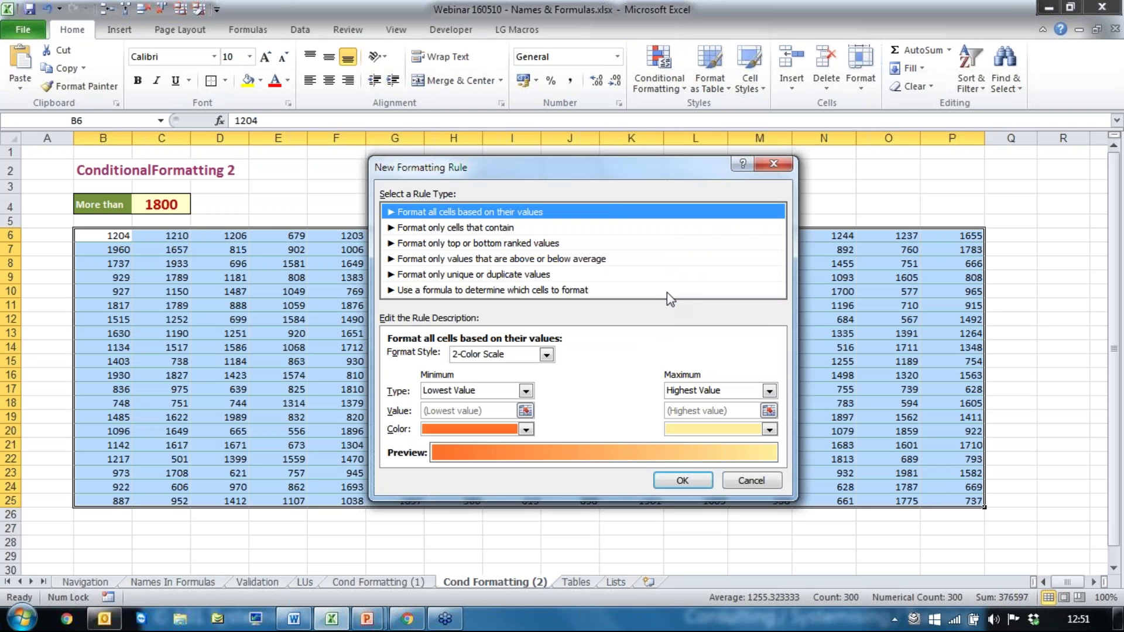
left_click(405, 290)
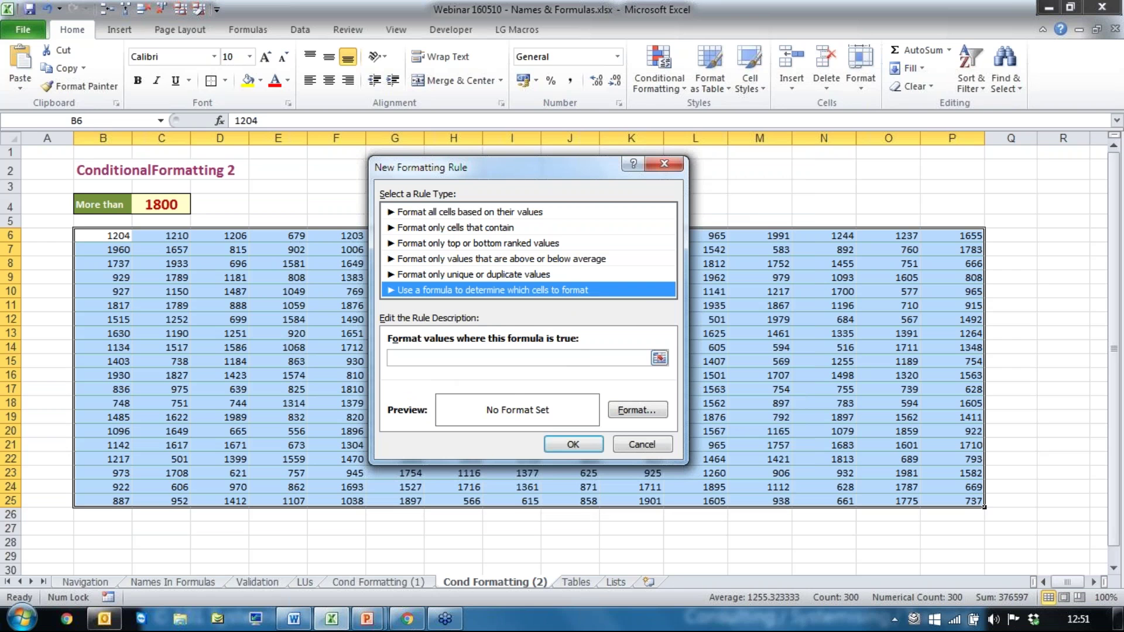
left_click(413, 359)
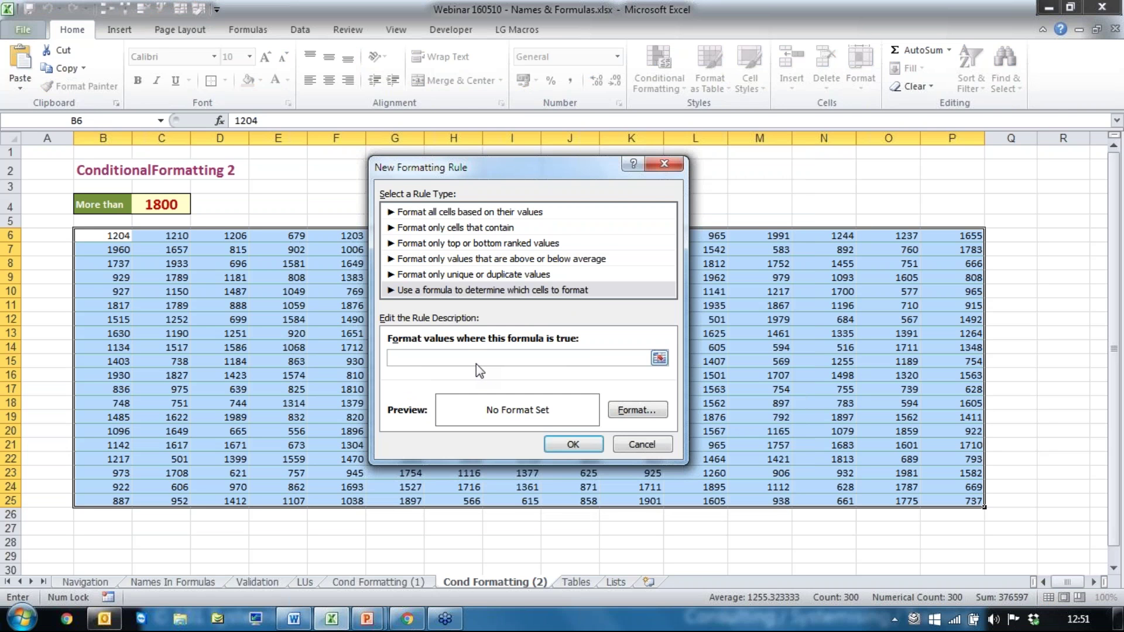
Enter the rule formula =B6<Threshold, with B6 as a fully relative reference and Threshold inserted from the list of defined names
left_click(106, 235)
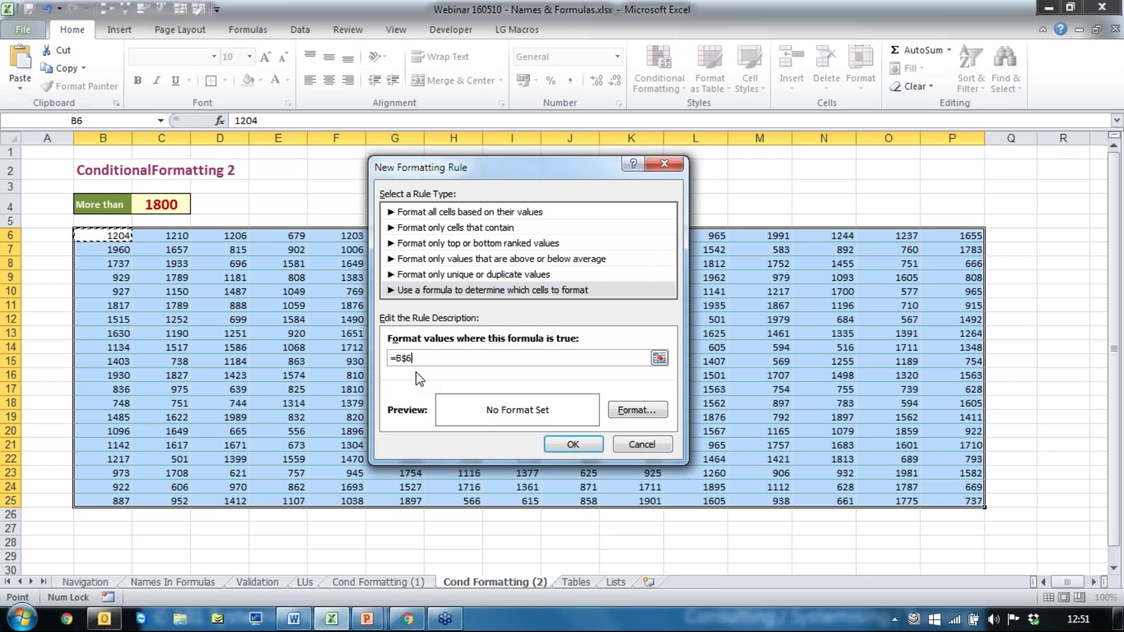
key("F4")
key("F4")
key("F4")
type("<")
key("F3")
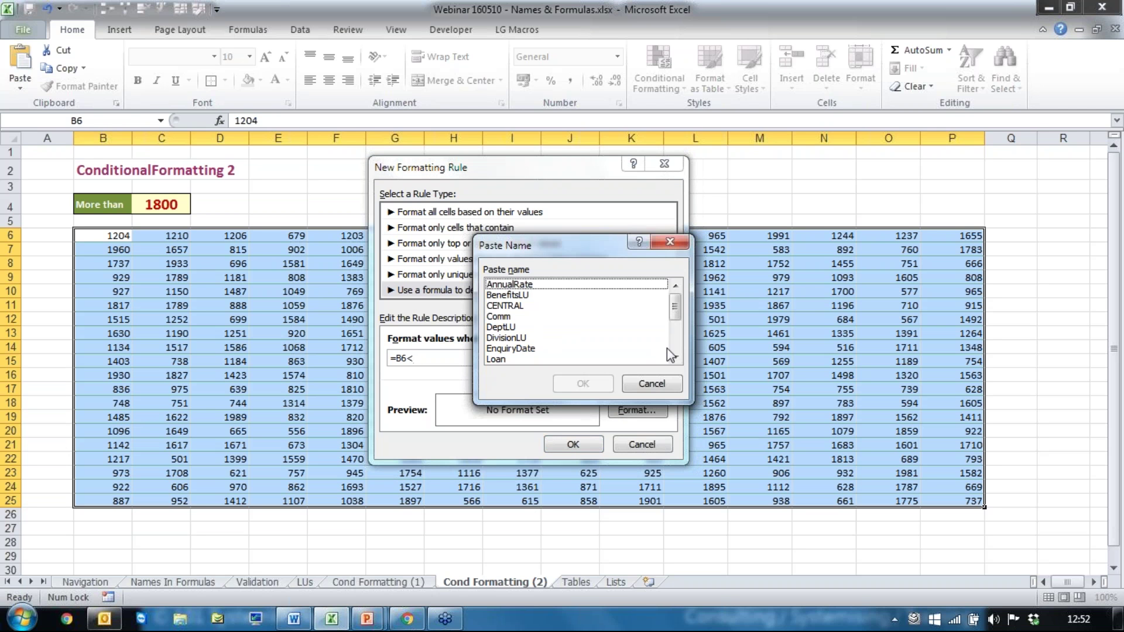
scroll(675, 315, "down", 3)
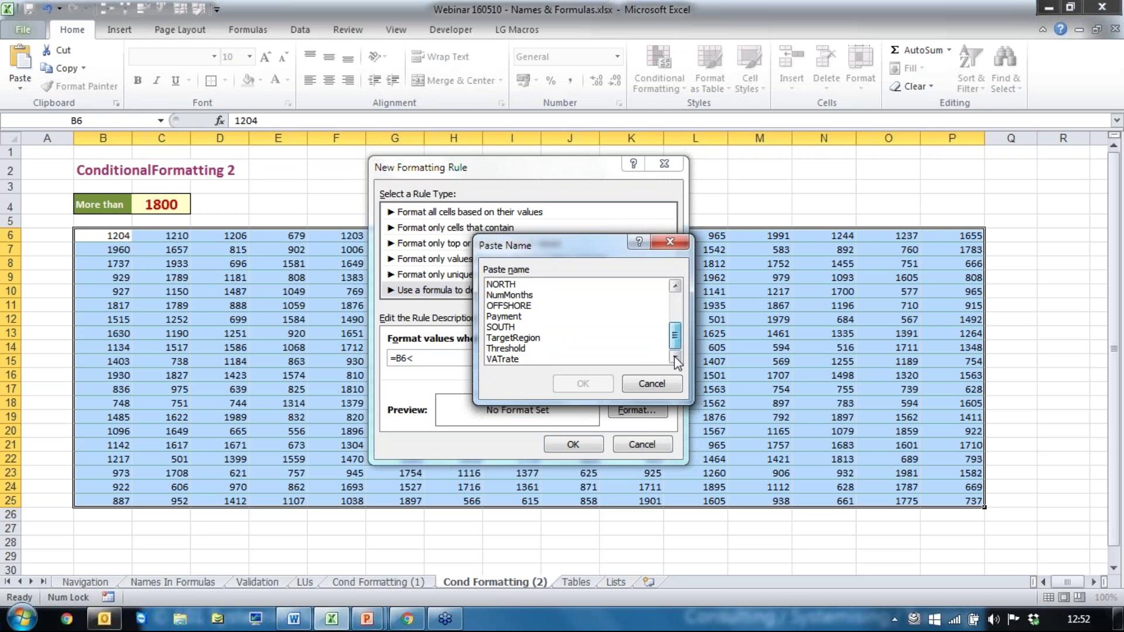
left_click(506, 350)
double_click(506, 350)
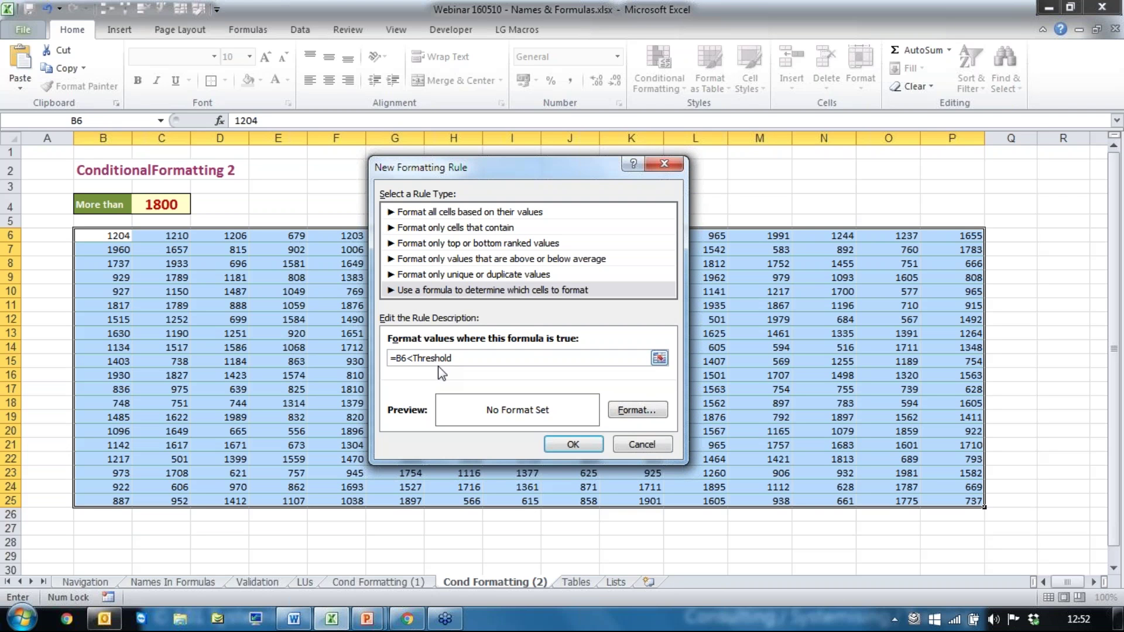
Set the rule's font format to bold and dark red
left_click(636, 412)
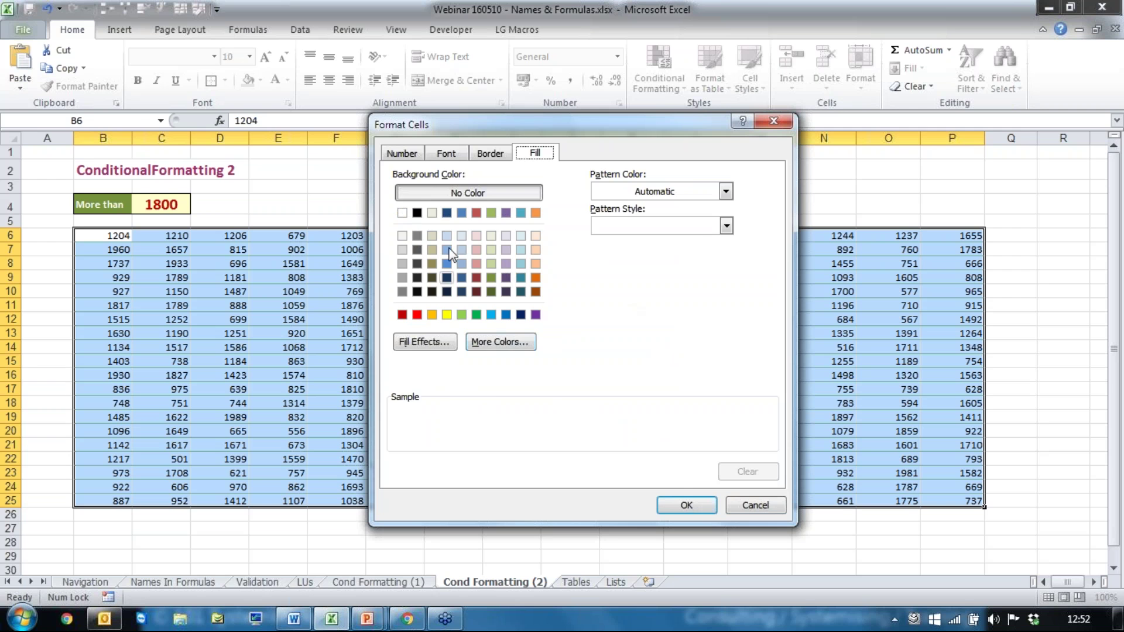
left_click(446, 155)
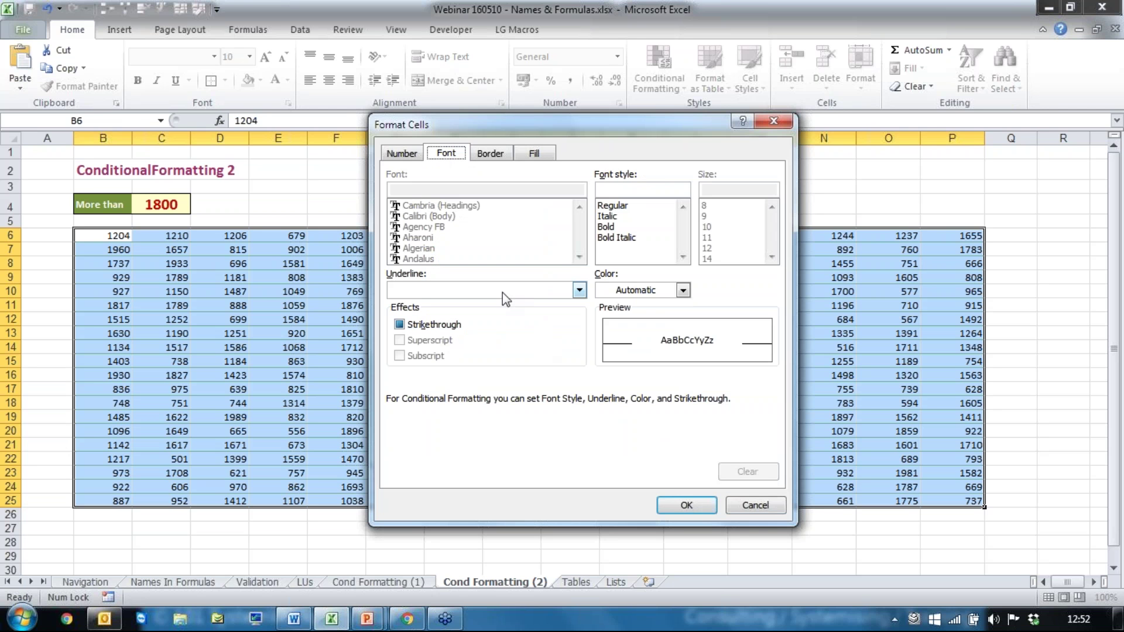
left_click(682, 290)
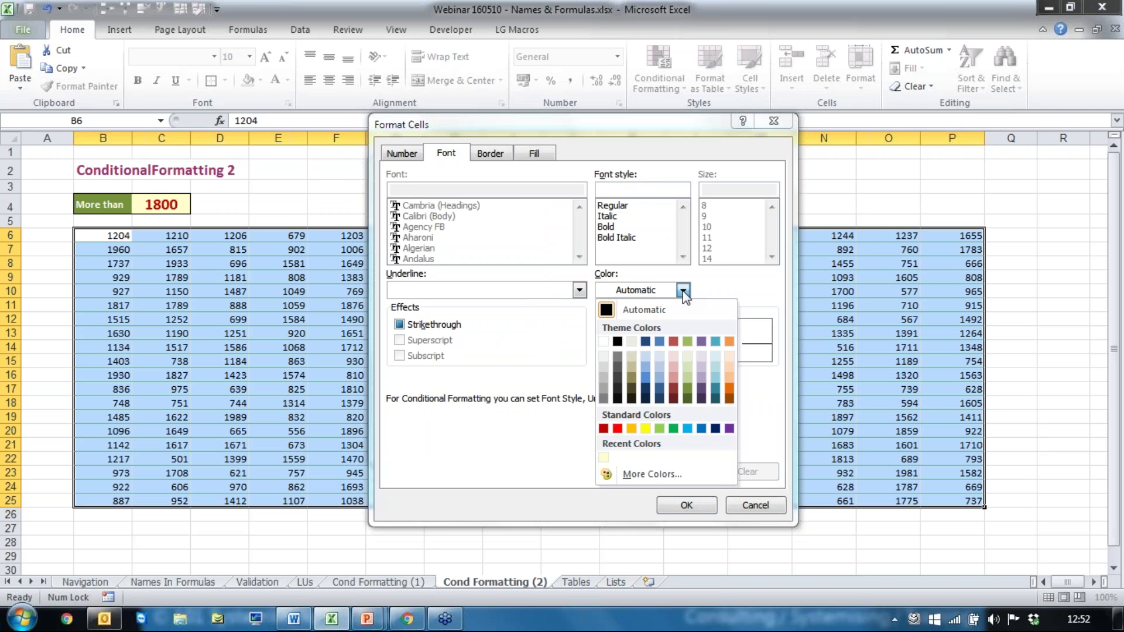
left_click(603, 428)
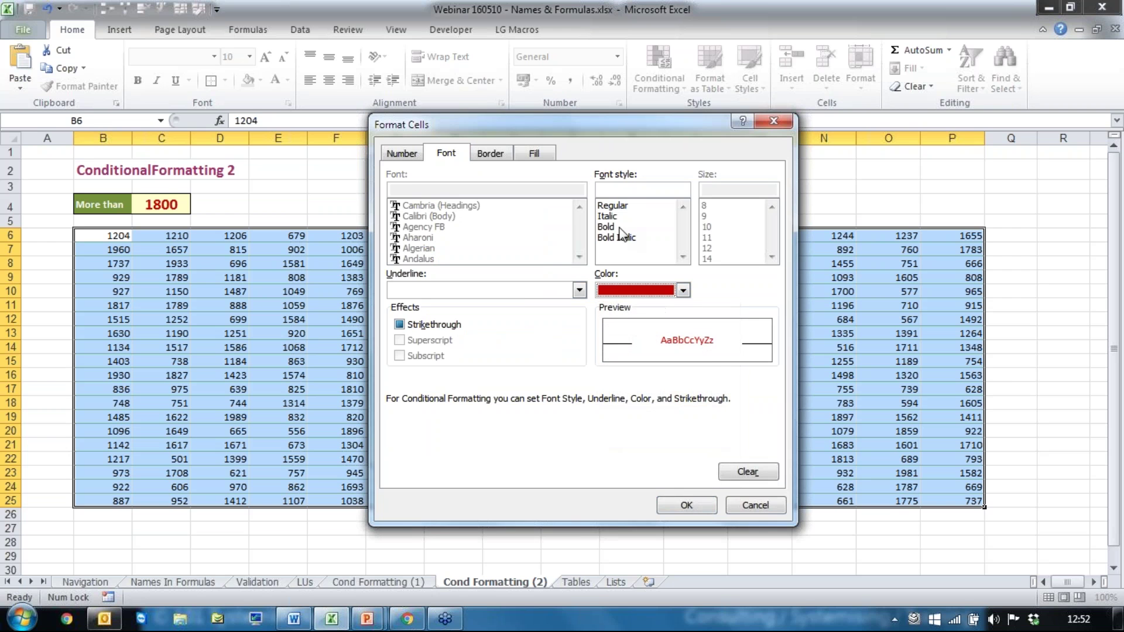
left_click(615, 227)
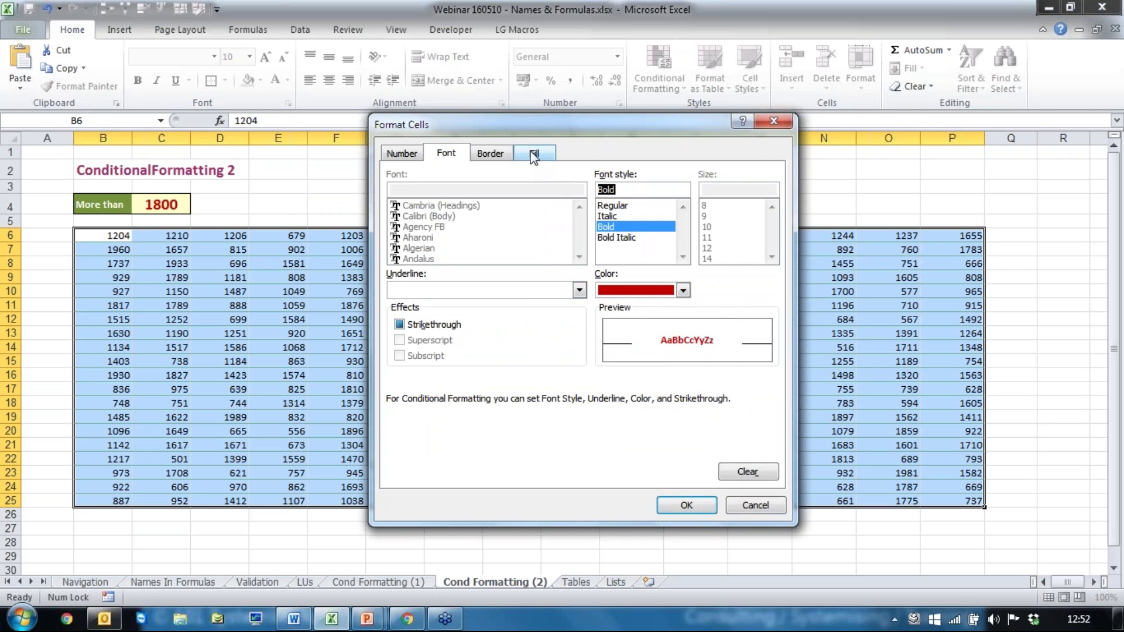
Give the rule a light yellow fill from the extended colour palette and apply the rule to the number grid
left_click(534, 154)
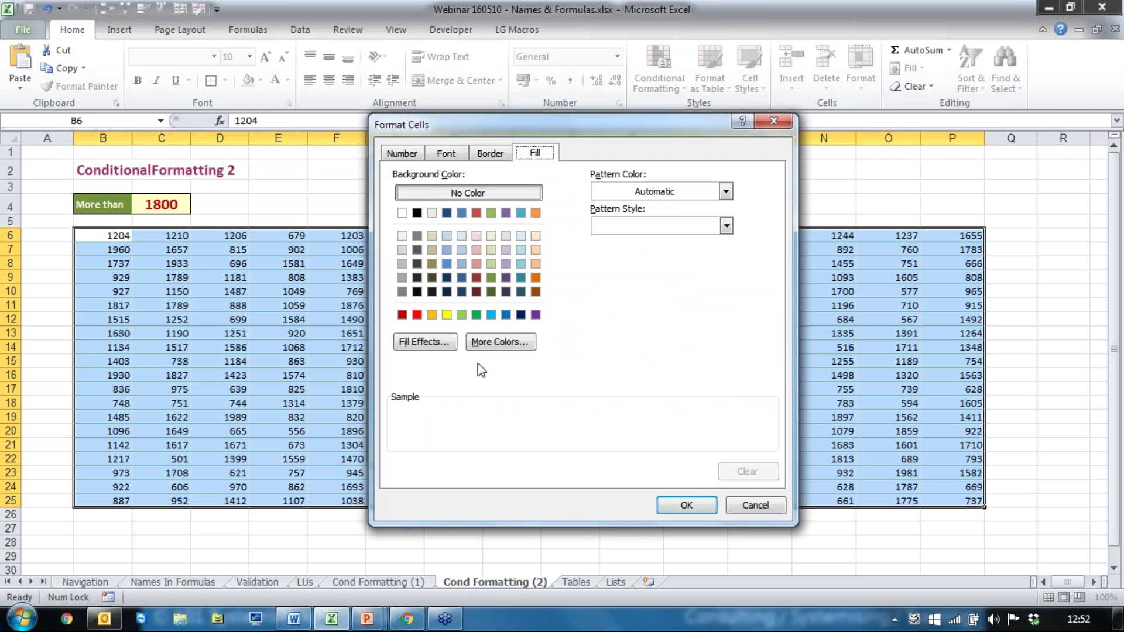
left_click(508, 347)
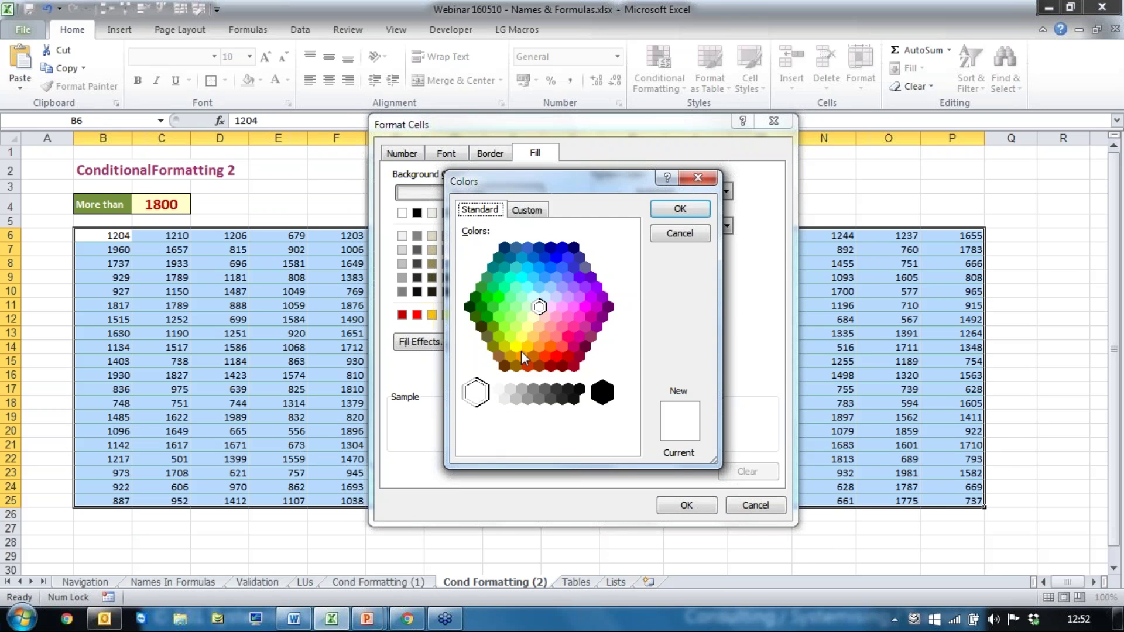
left_click(527, 327)
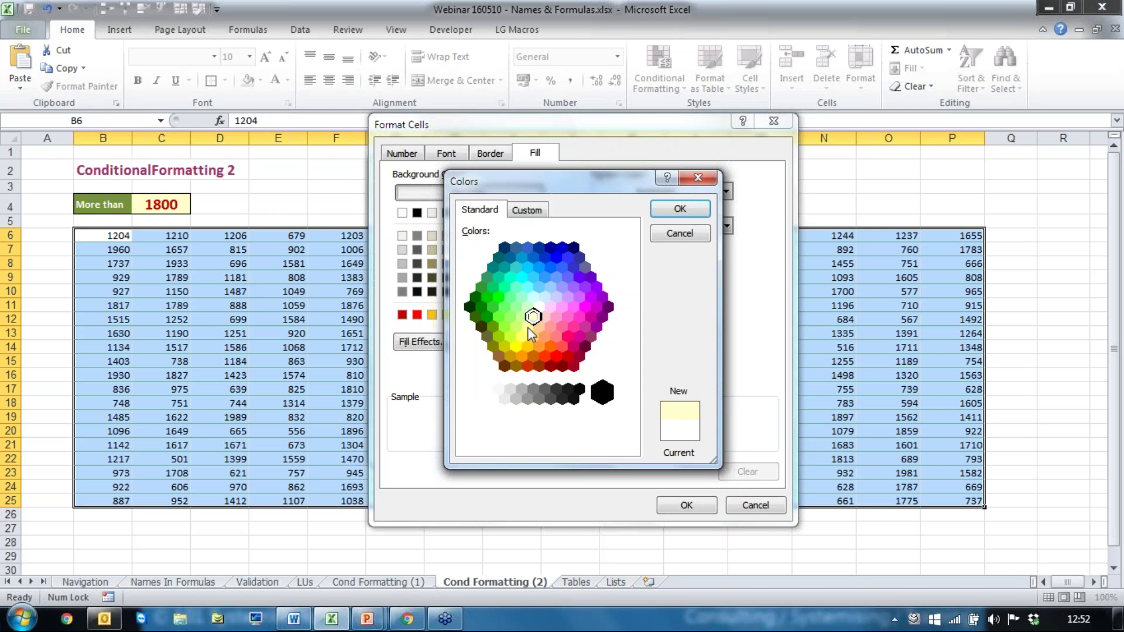
left_click(677, 210)
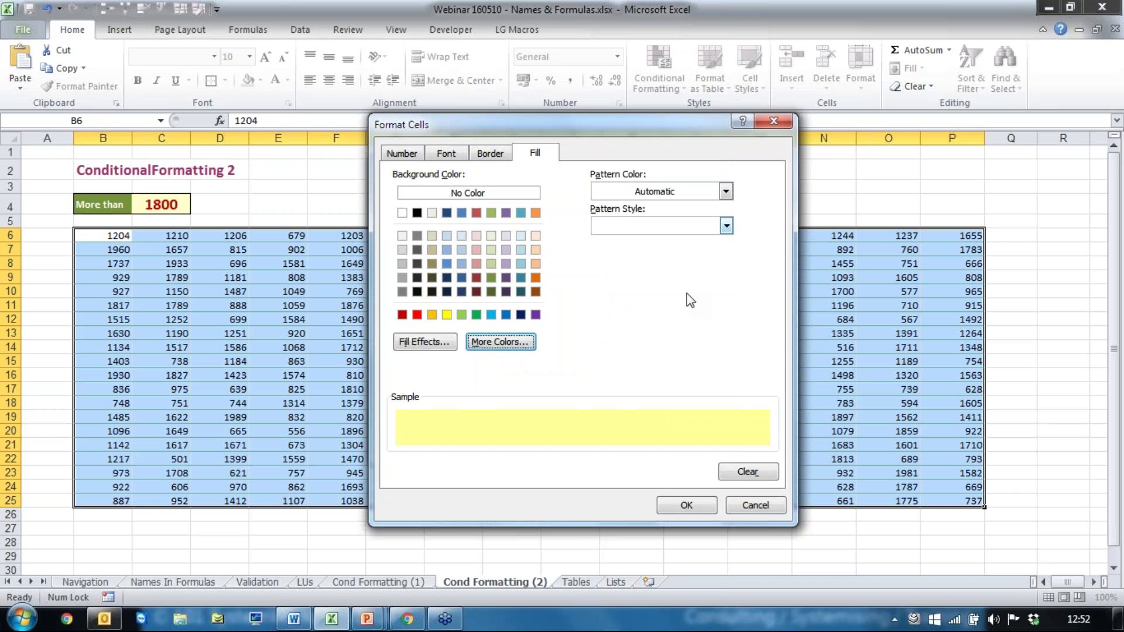
left_click(688, 504)
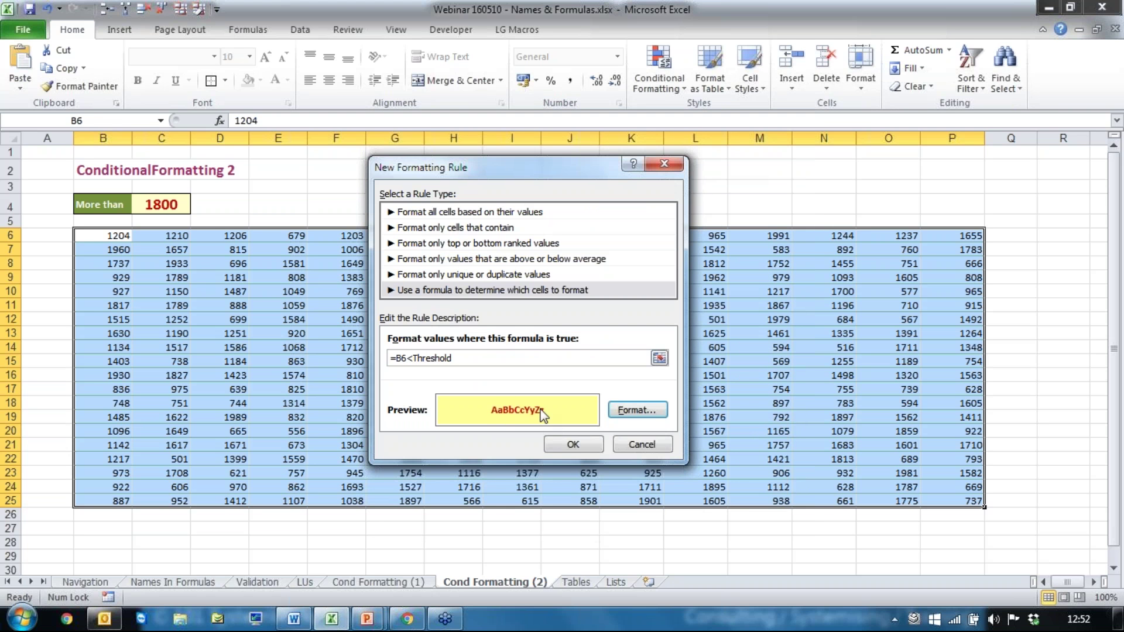
left_click(572, 444)
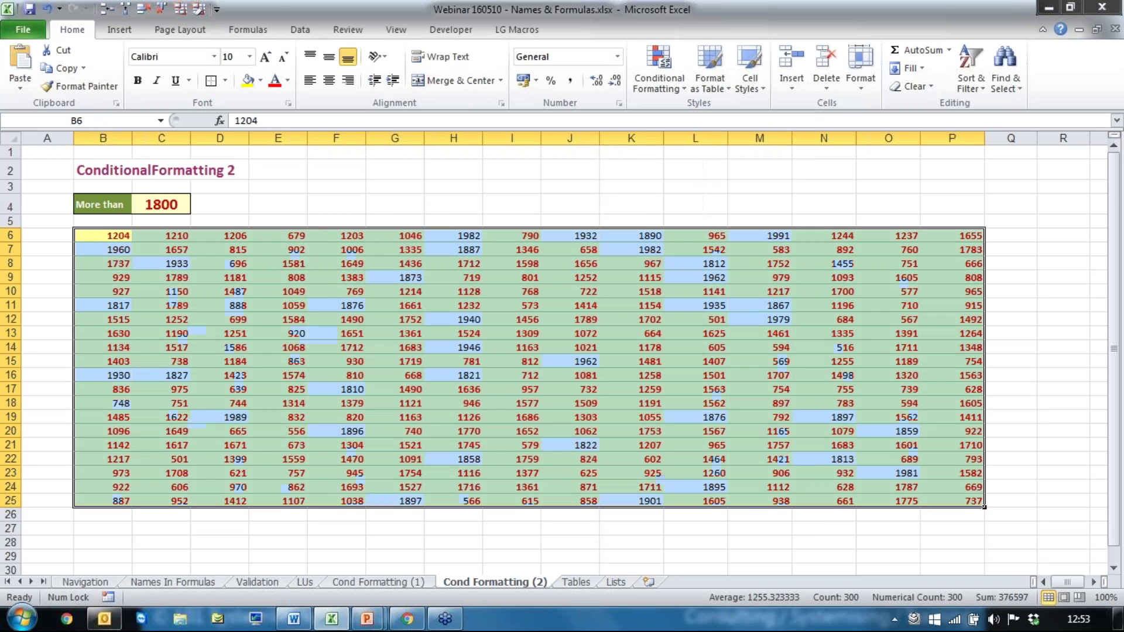
left_click(321, 186)
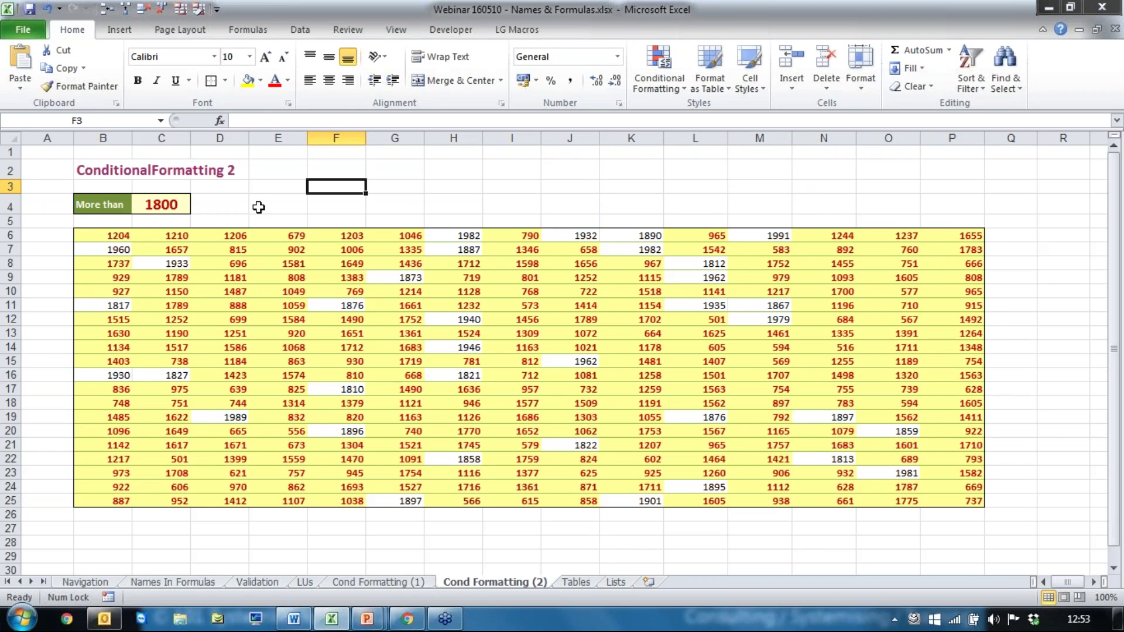
Replace the random formula in the Threshold cell C4 with the fixed value 800
left_click(159, 204)
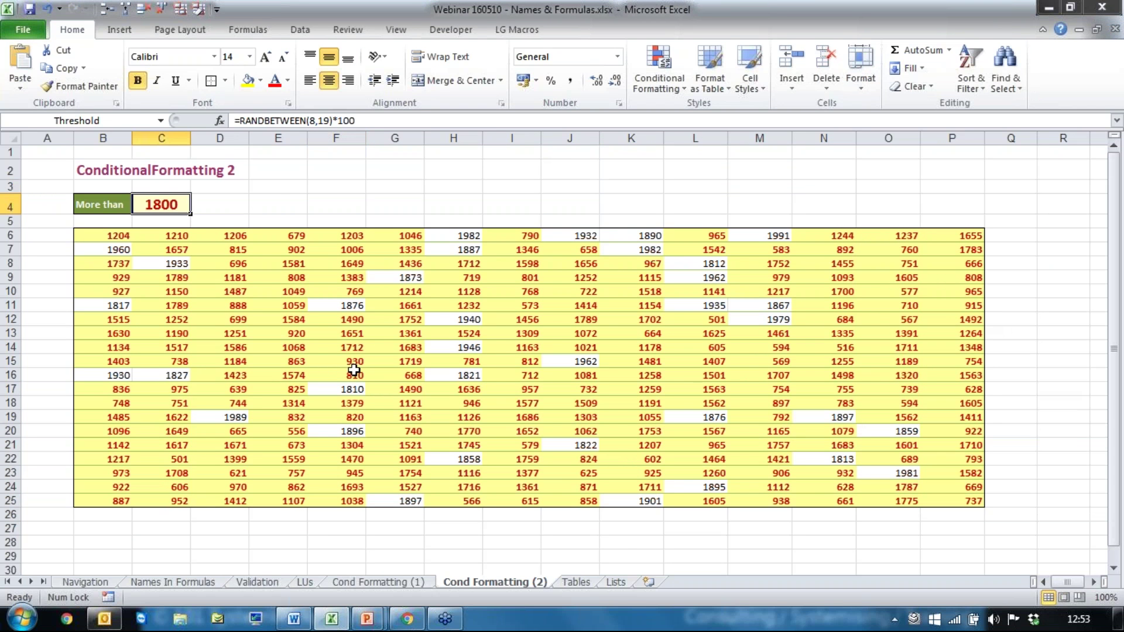
type("800")
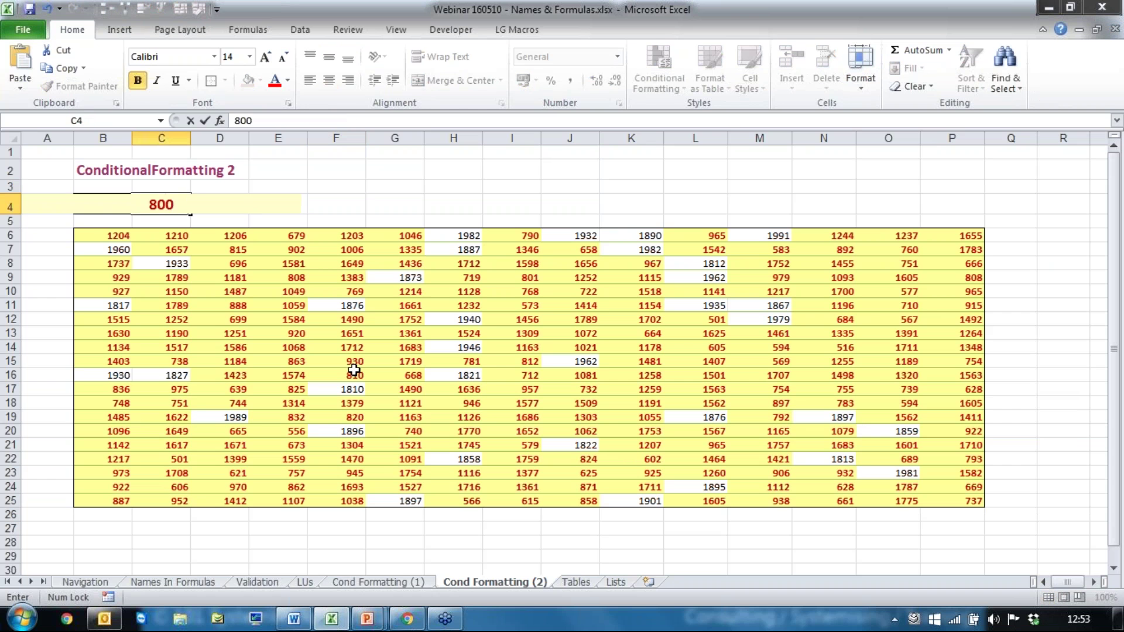
key("Return")
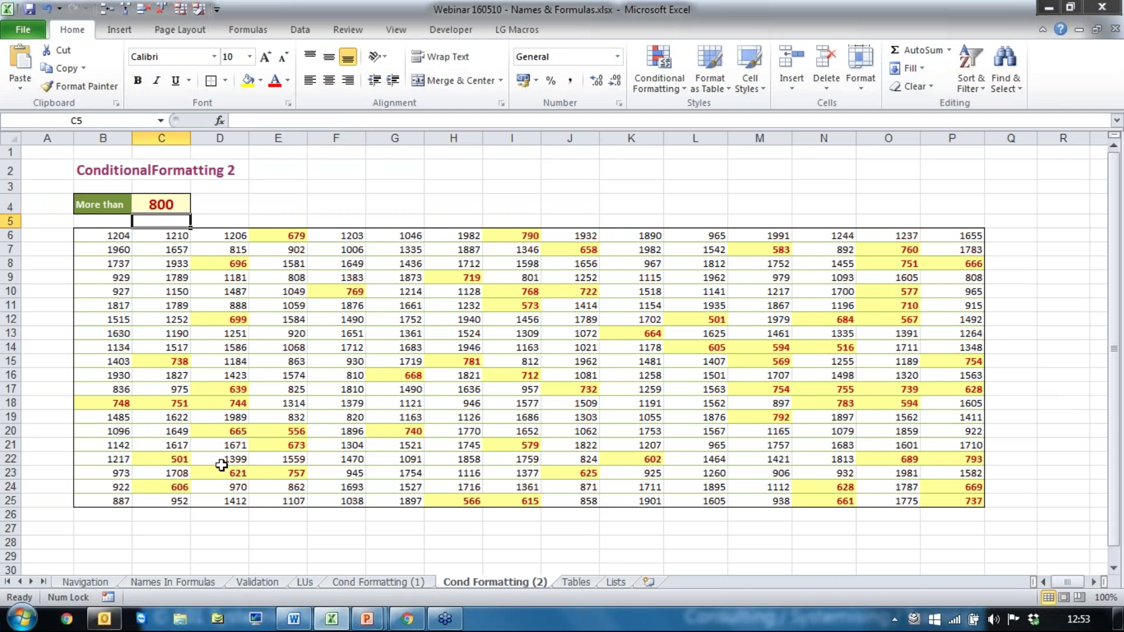
Change the label in B4 to "Less than"
double_click(95, 205)
double_click(88, 204)
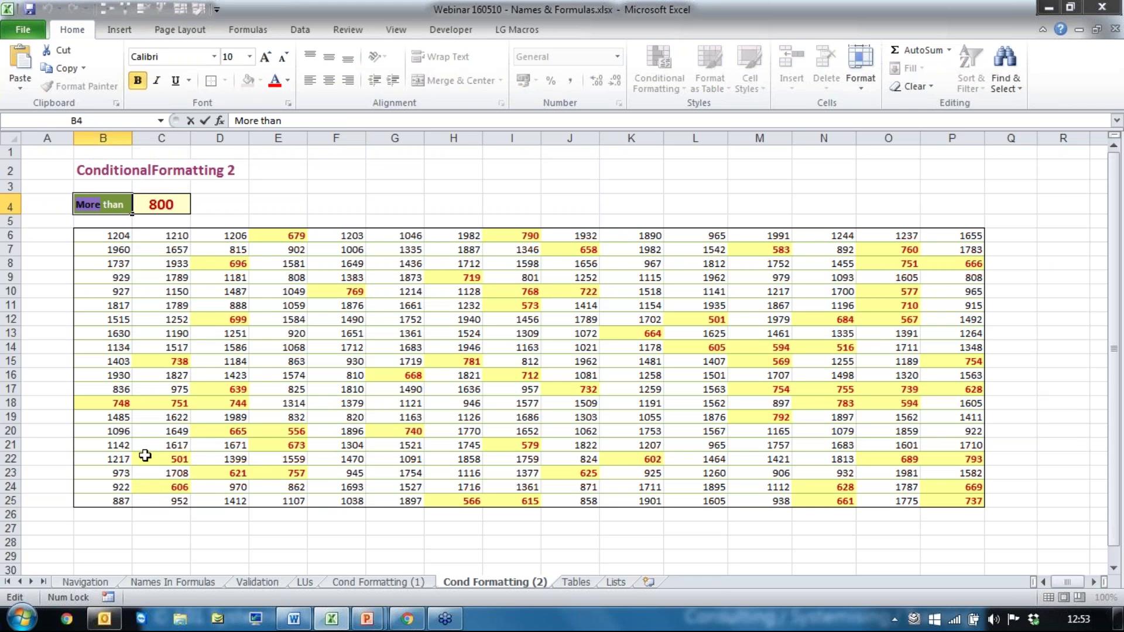
type("L")
type("ess")
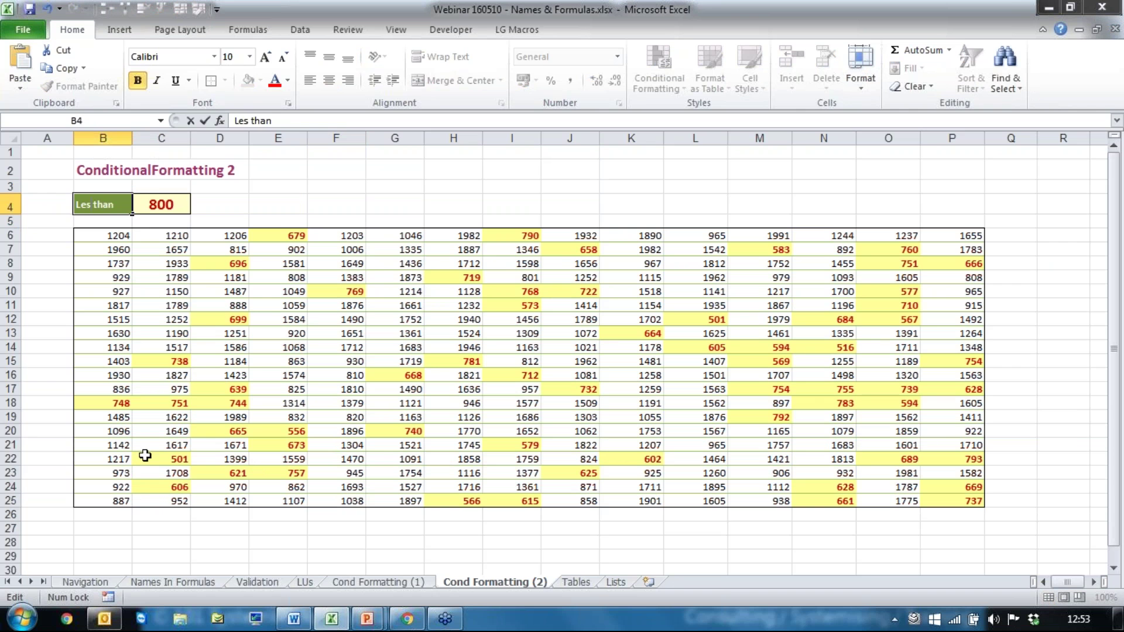
key("Return")
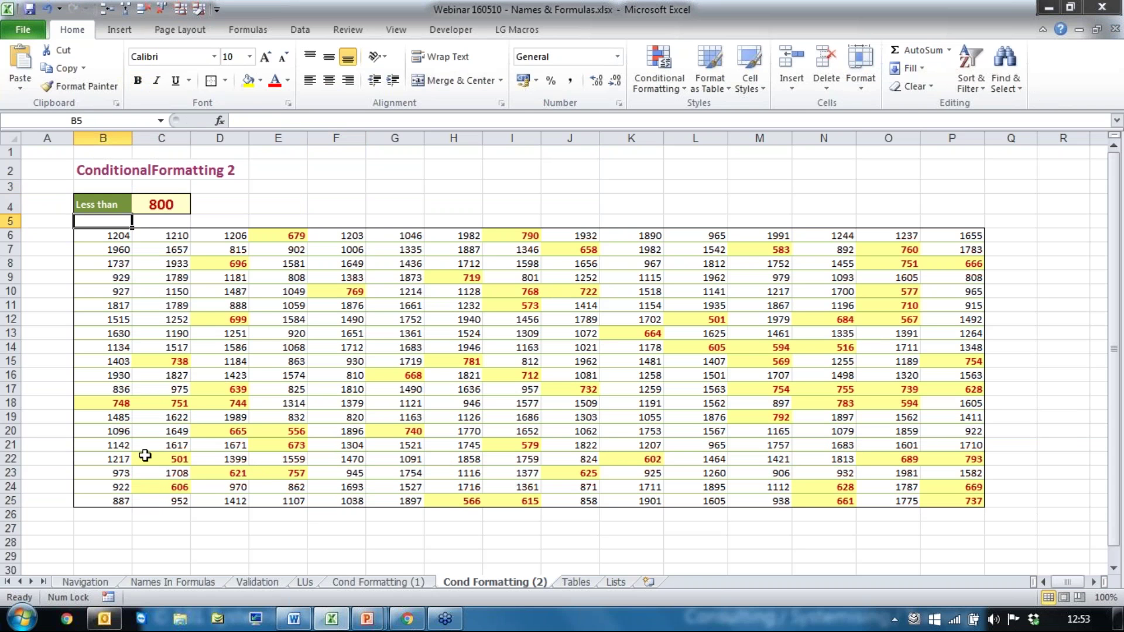
key("Up")
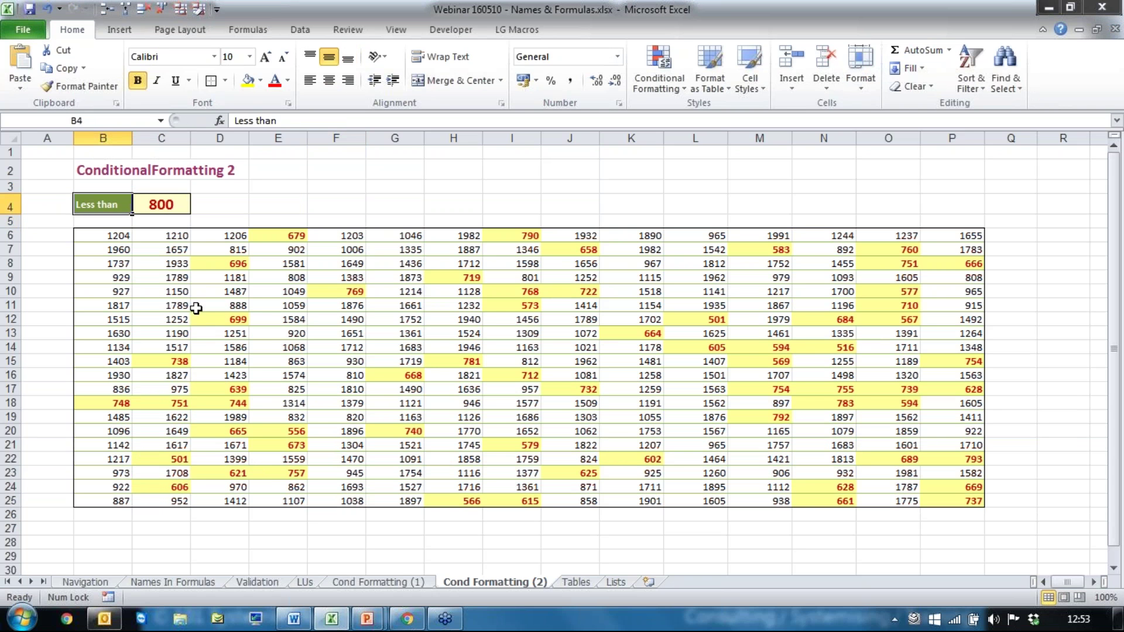
Set the Threshold cell C4 to 500 and restore it to 800
left_click(165, 202)
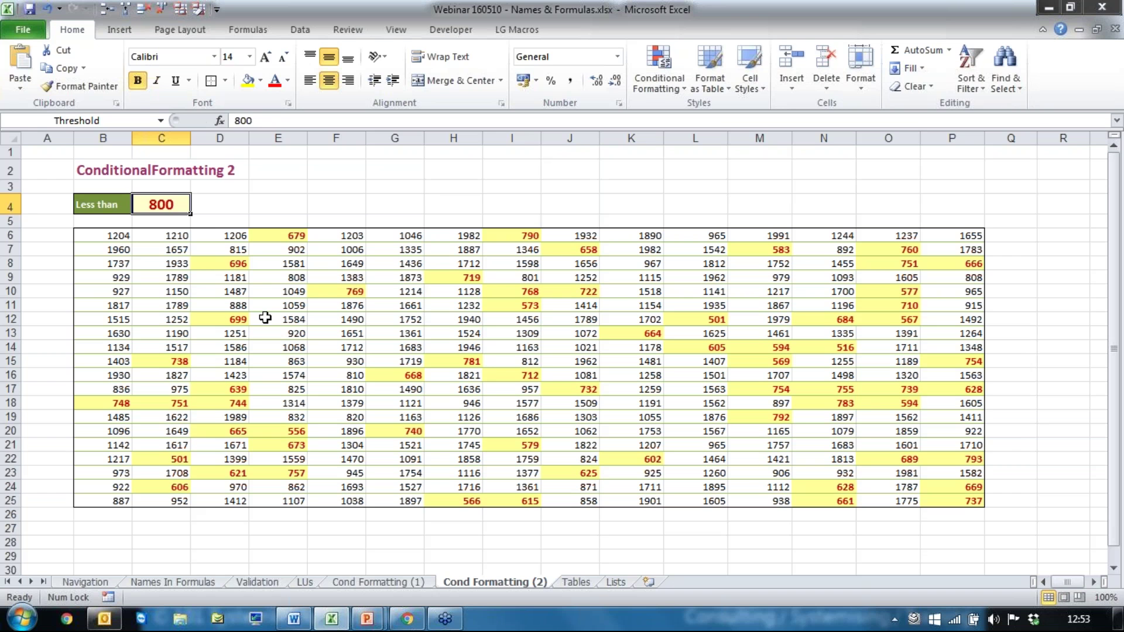
type("500")
key("Return")
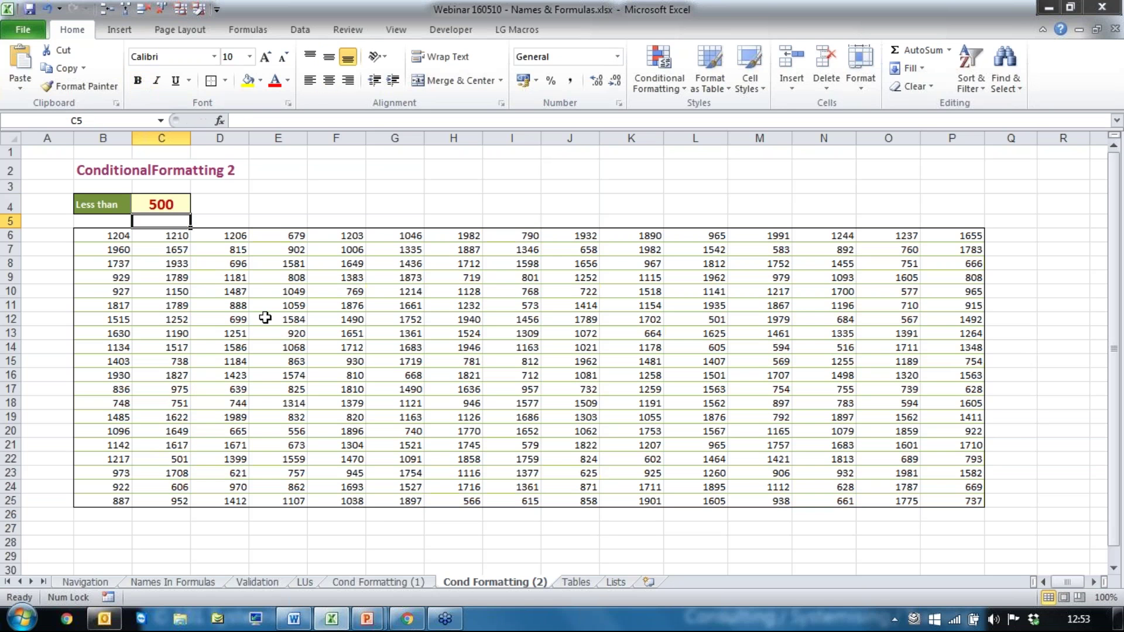
key("Up")
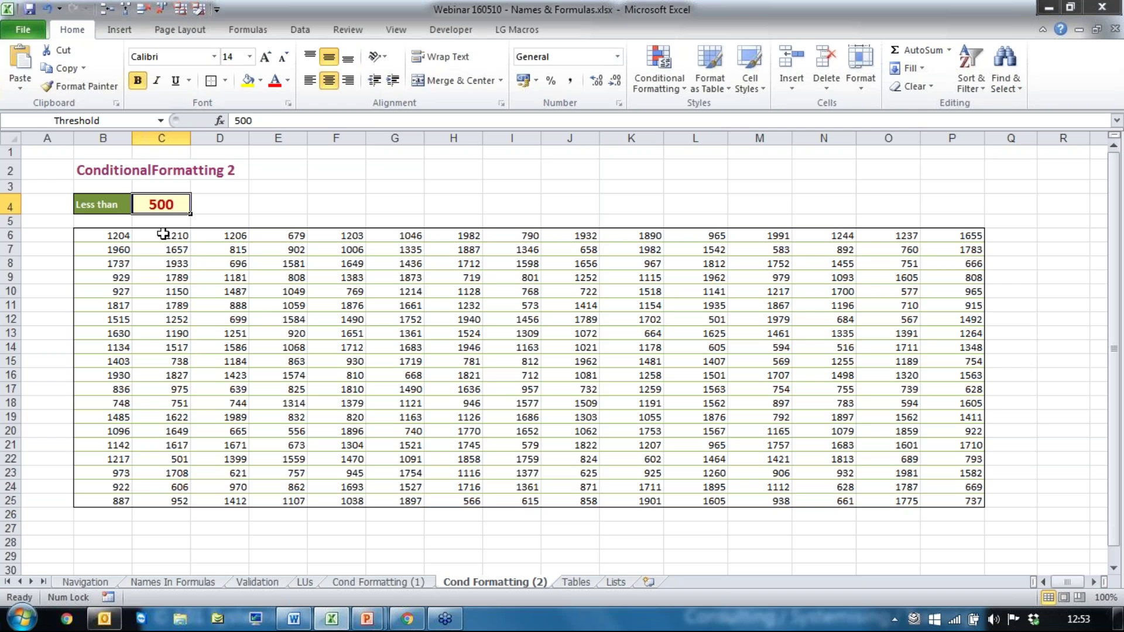
type("800")
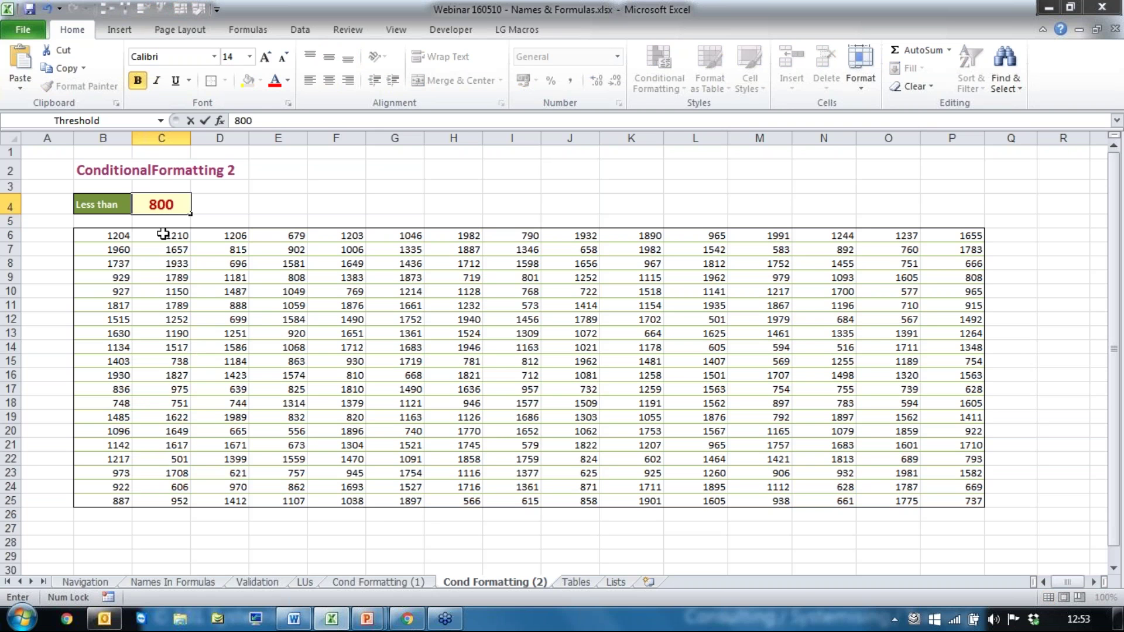
key("Return")
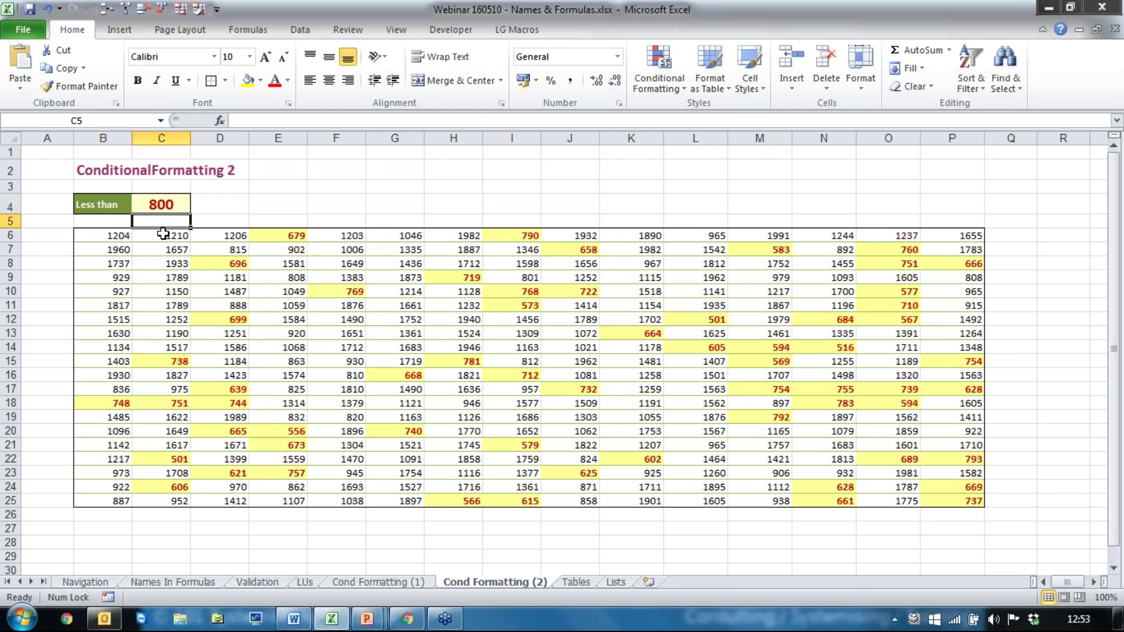
left_click(137, 332)
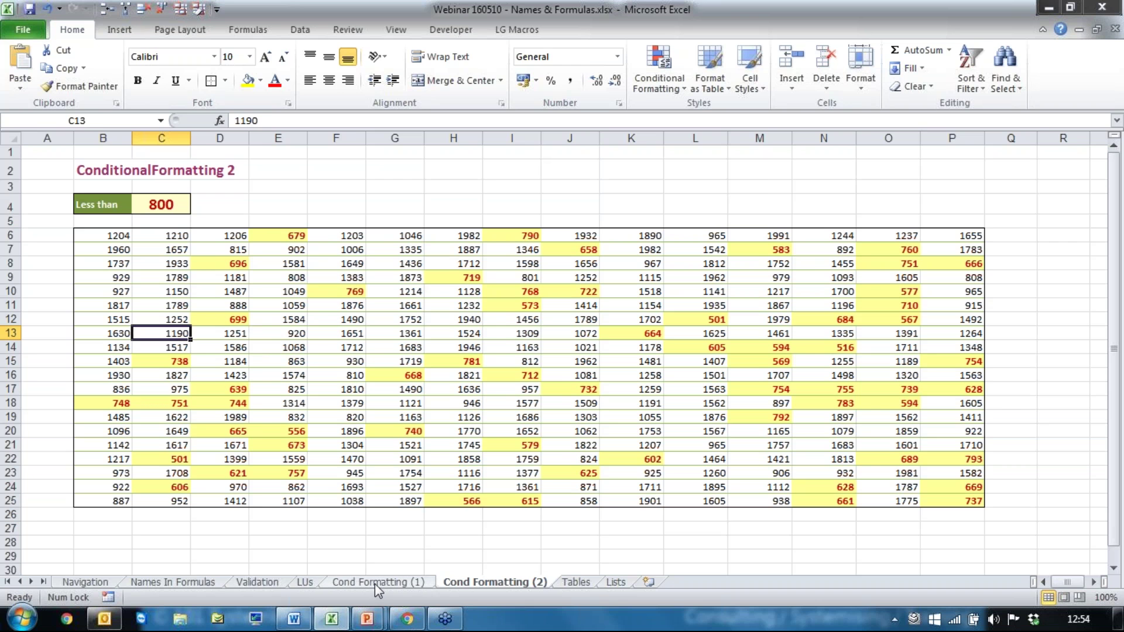
On the Cond Formatting (1) sheet, switch the TargetRegion cell J2 through Central, South and Offshore, ending on North
left_click(375, 582)
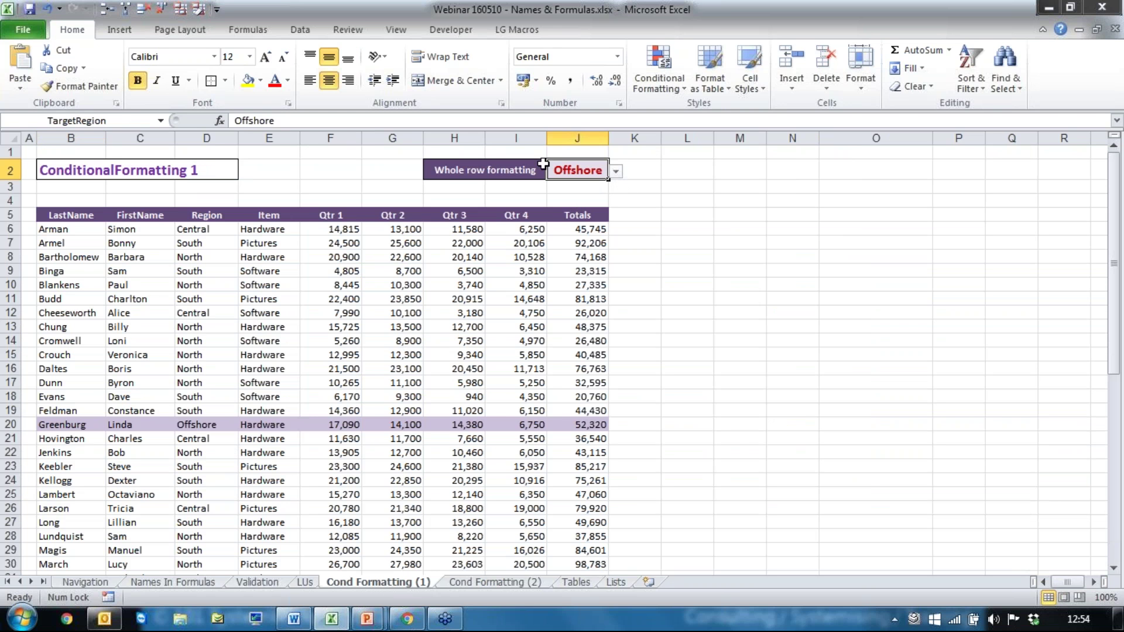
left_click(615, 172)
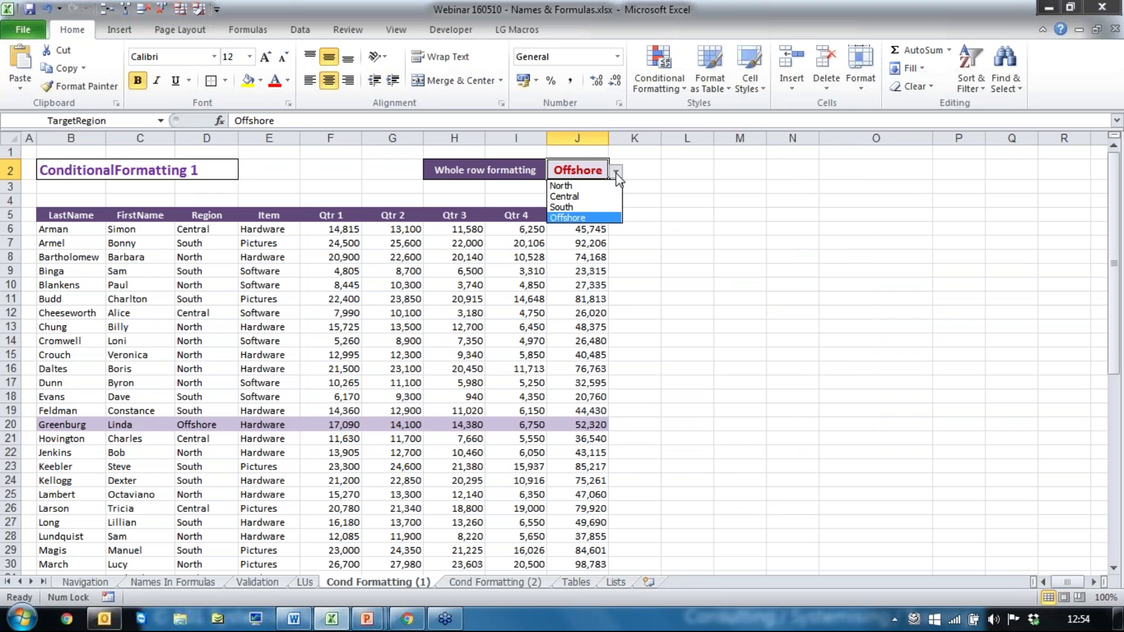
left_click(590, 198)
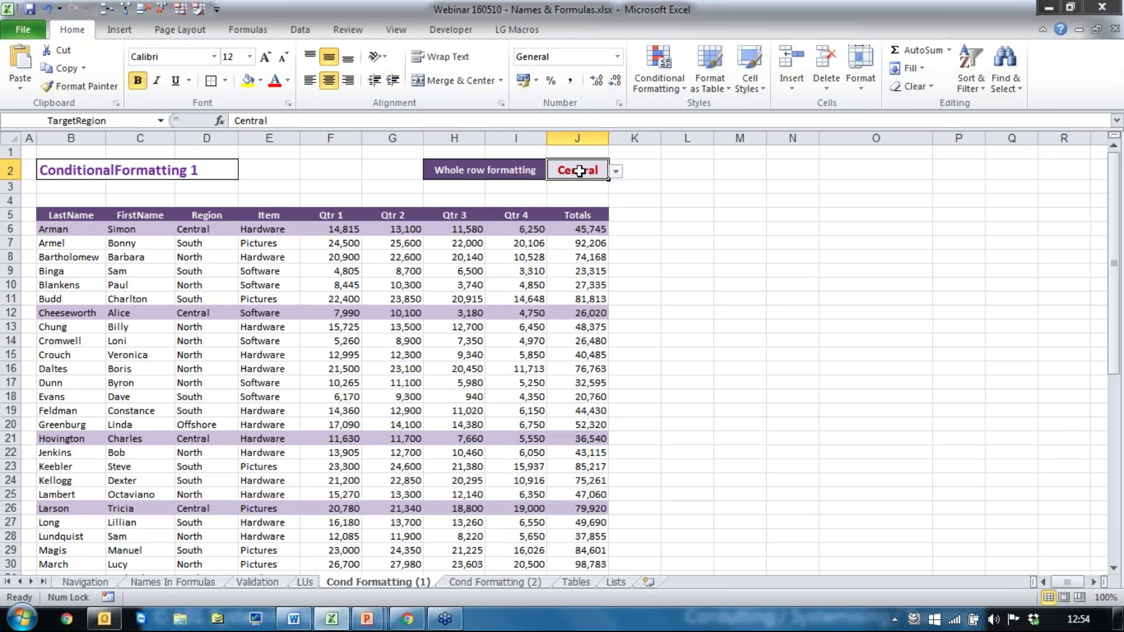
left_click(616, 172)
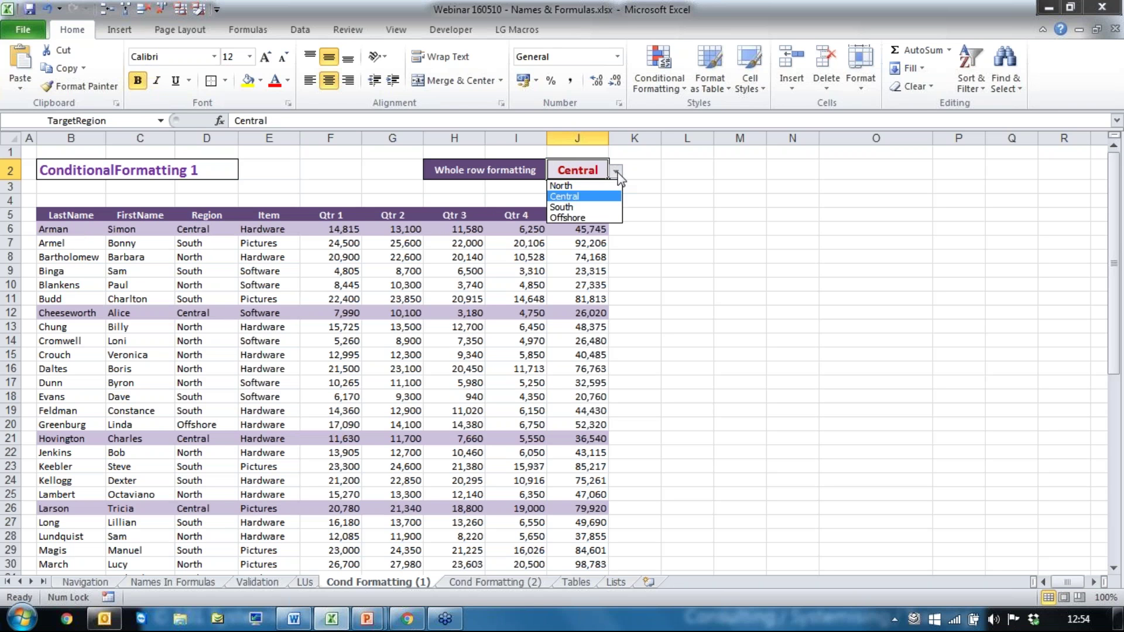
left_click(584, 208)
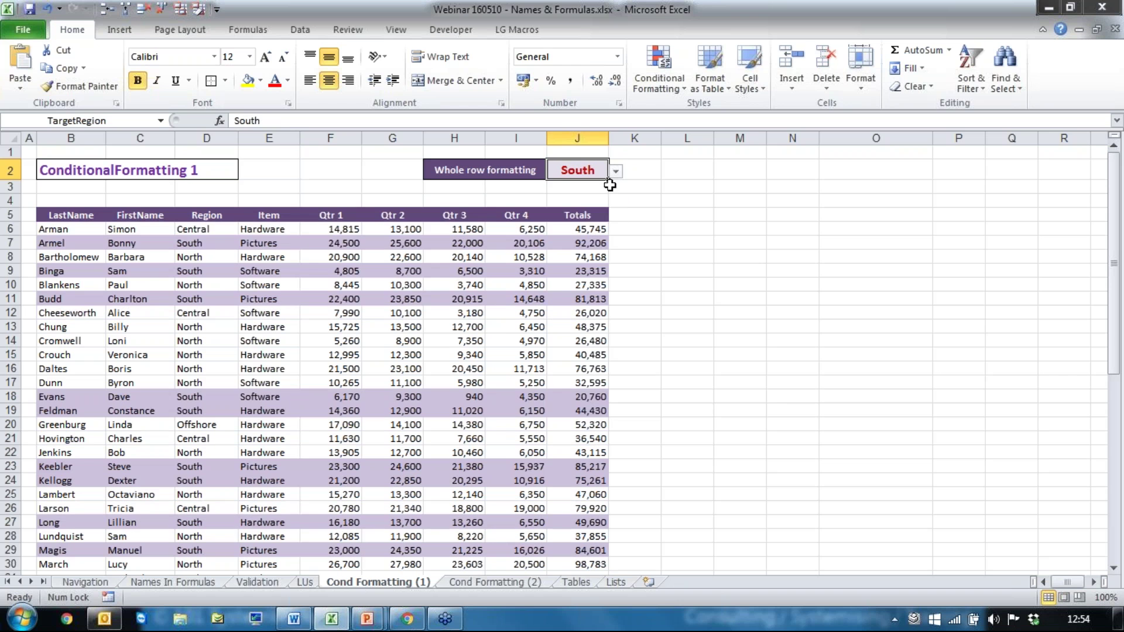
left_click(617, 171)
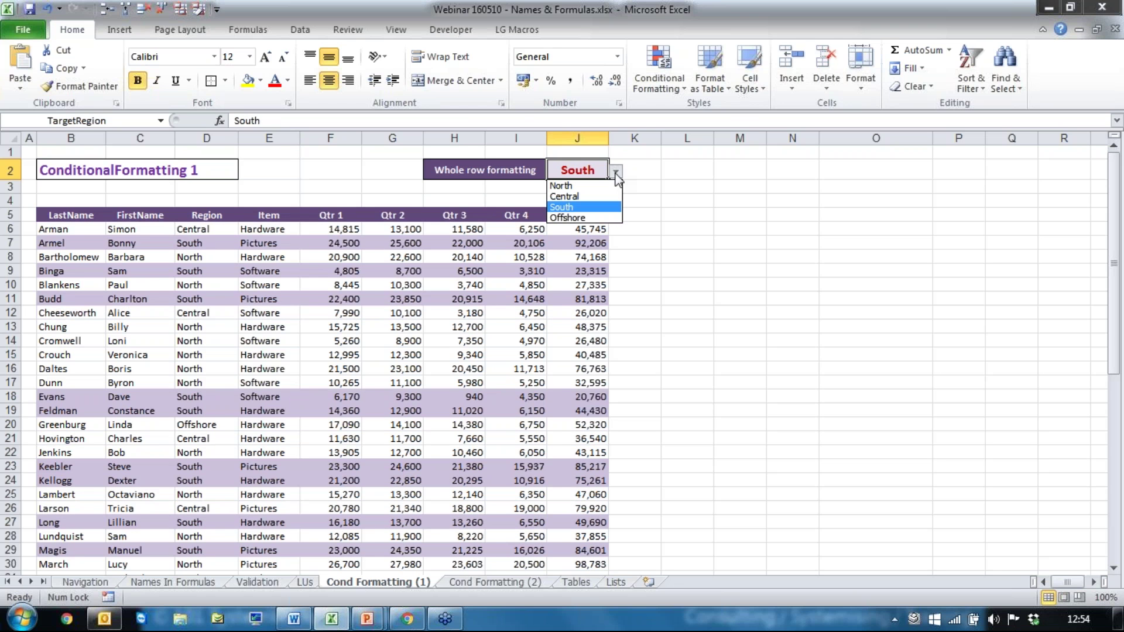
left_click(584, 218)
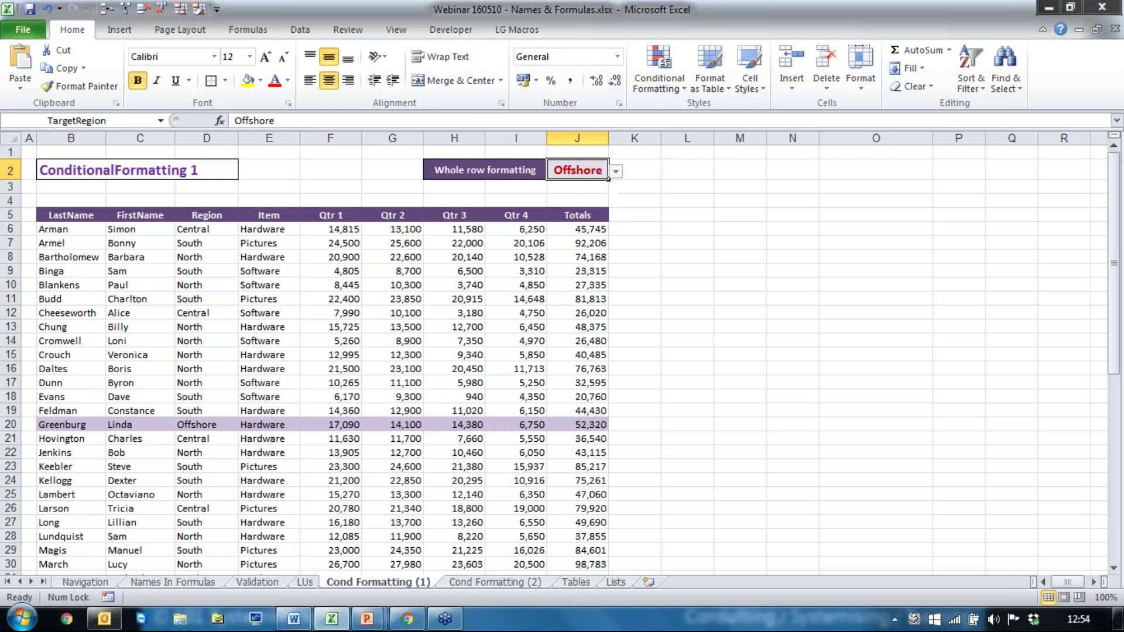
left_click(617, 171)
left_click(561, 186)
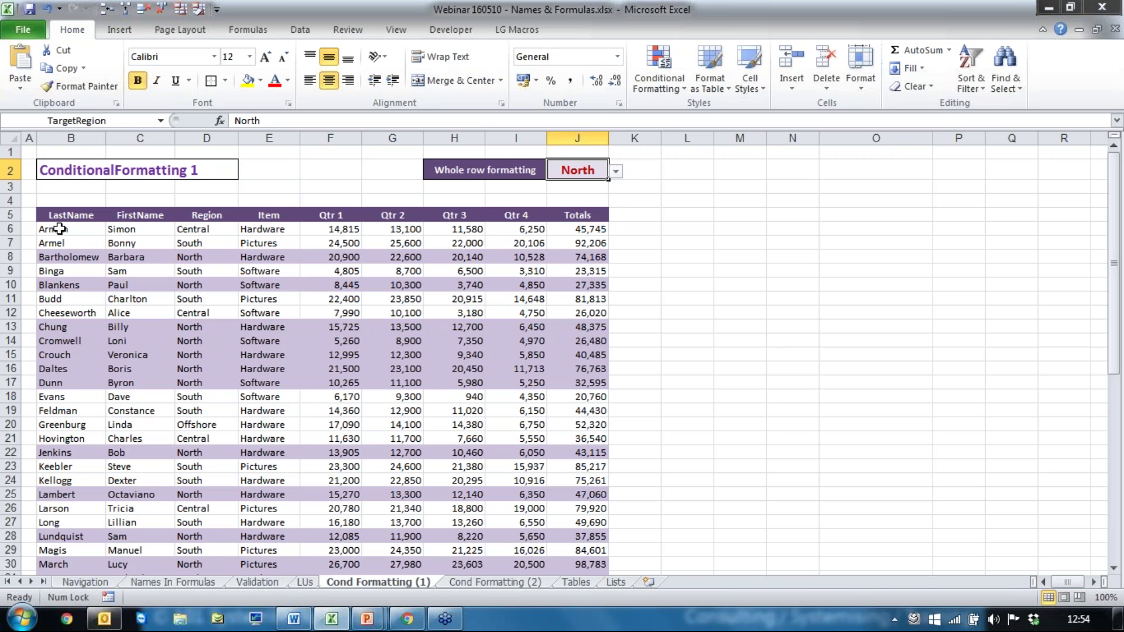
Inspect the applied range and formula of the existing conditional formatting rule on the table data B6:J55
left_click_drag(59, 229, 585, 530)
scroll(701, 407, "up", 9)
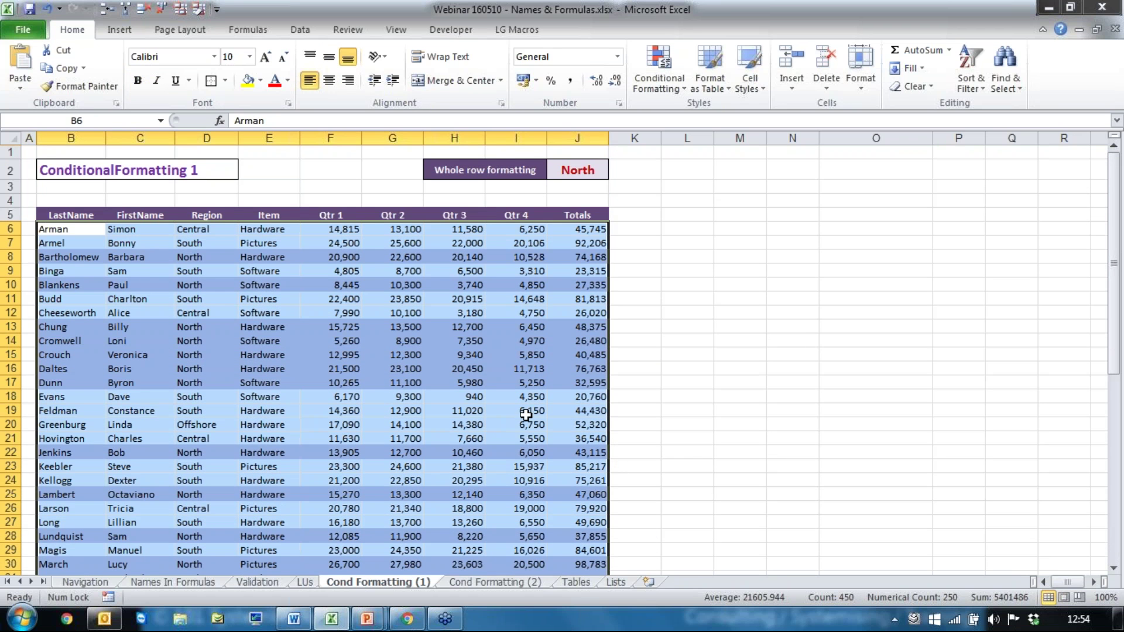
left_click(682, 95)
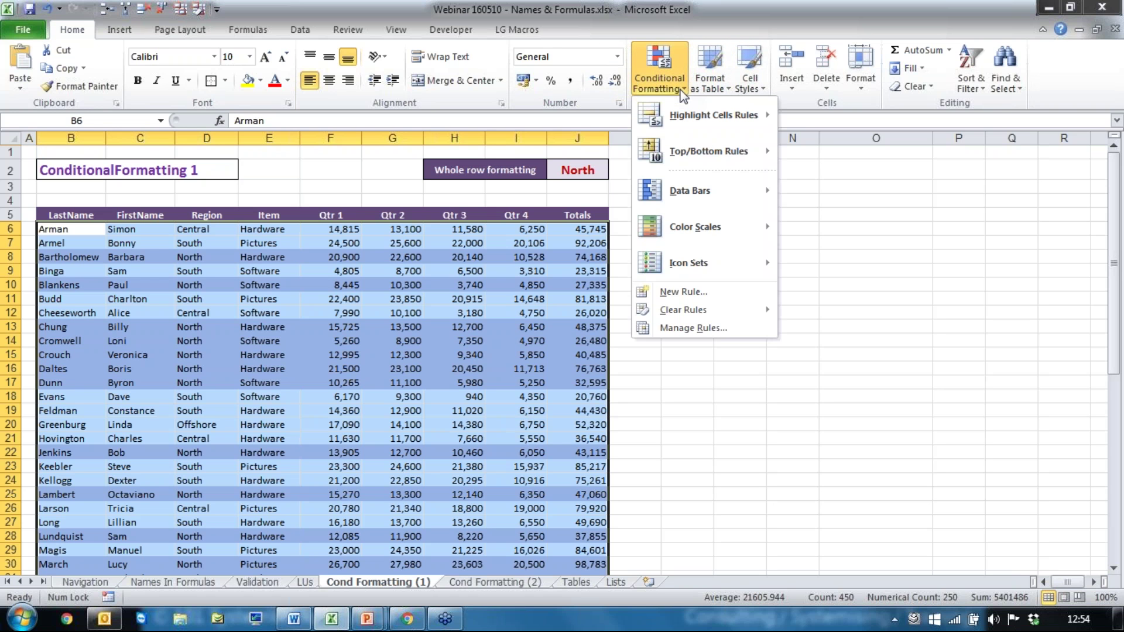
left_click(707, 331)
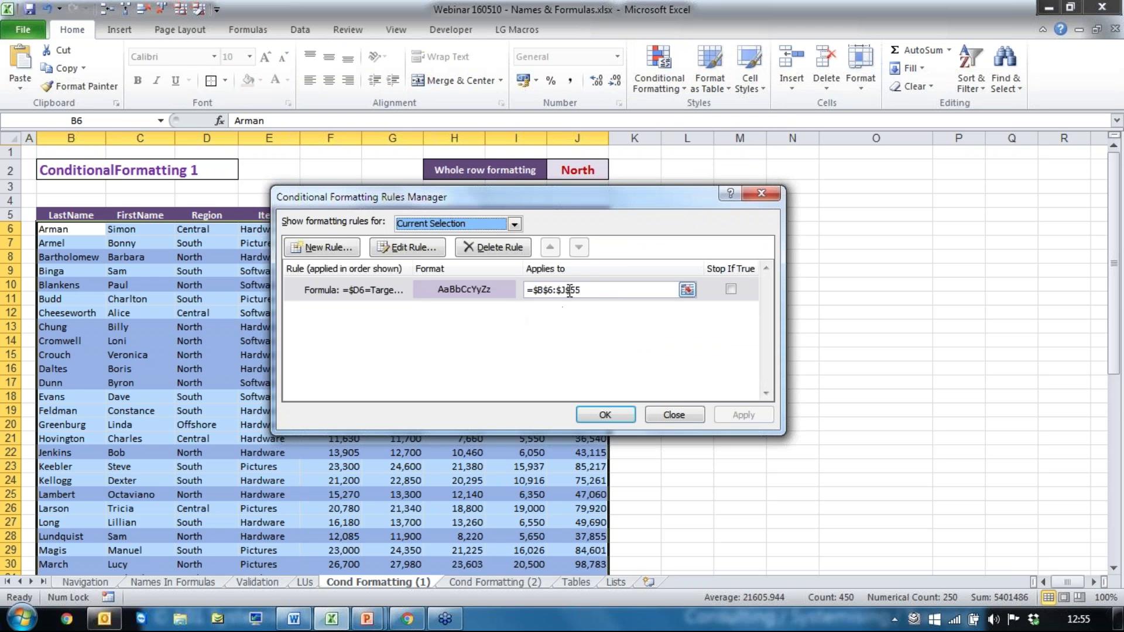
left_click(588, 290)
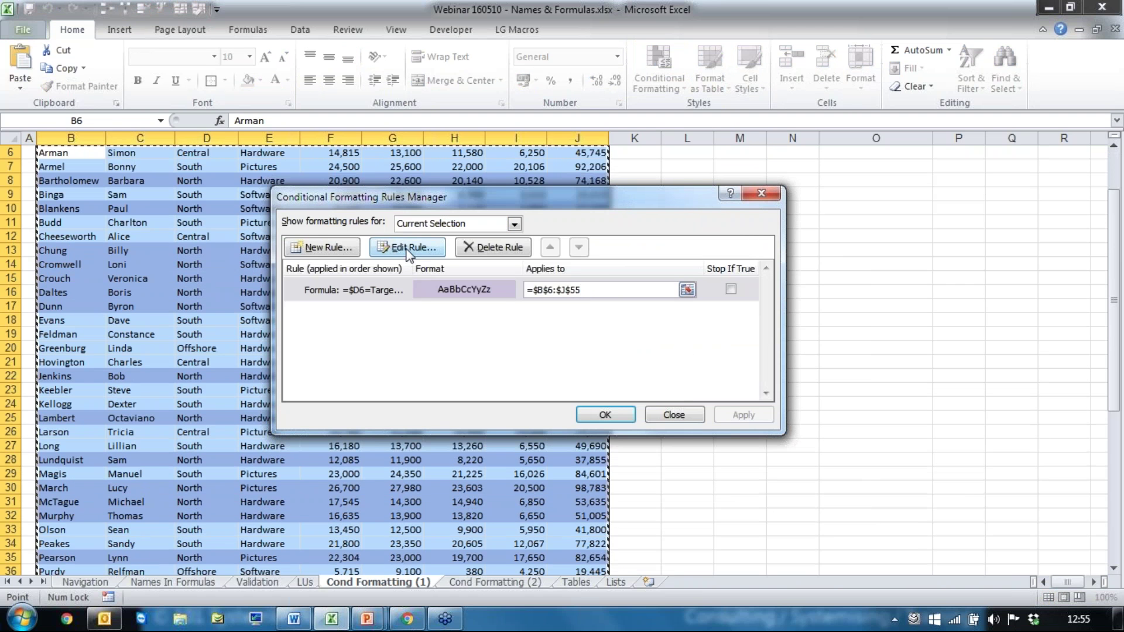
left_click(408, 249)
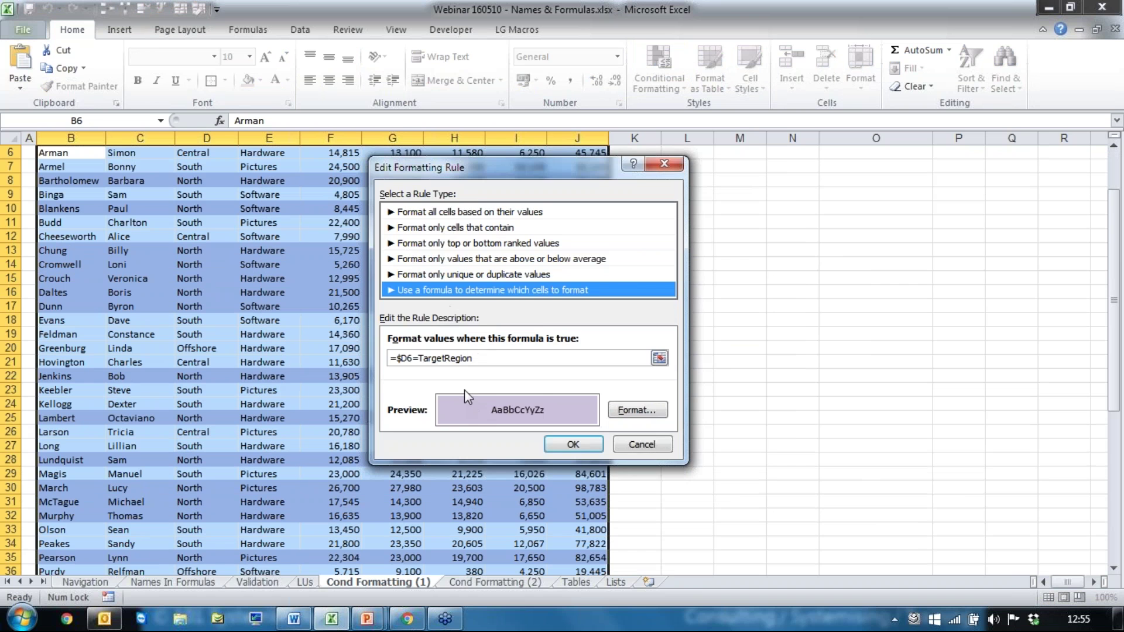
left_click_drag(462, 167, 670, 176)
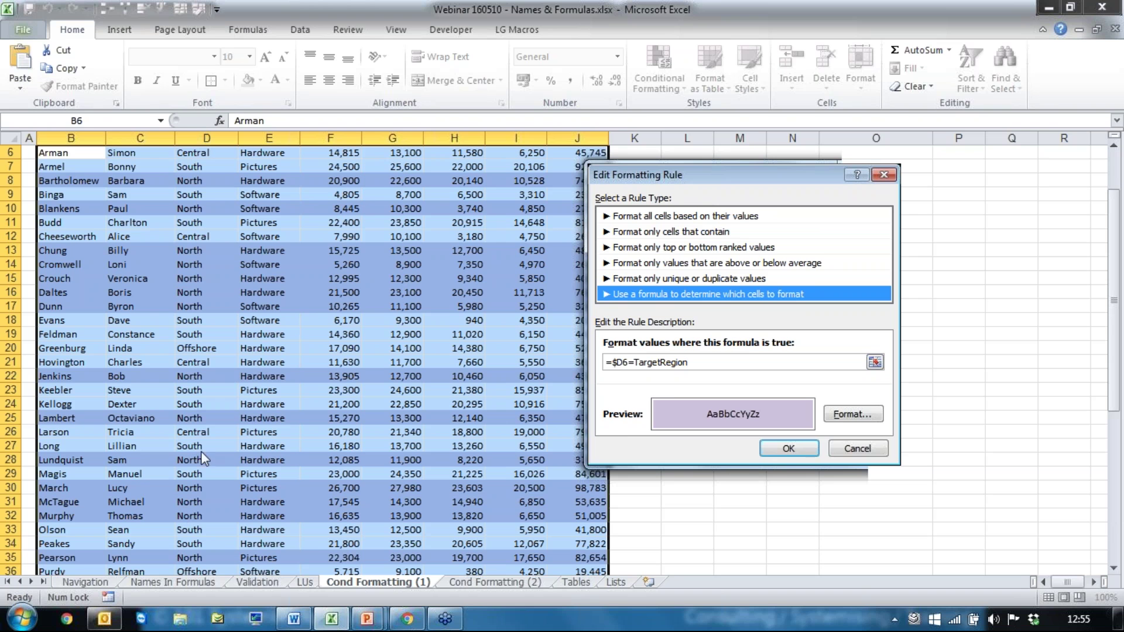
left_click(621, 368)
key("BackSpace")
type("D")
left_click(858, 449)
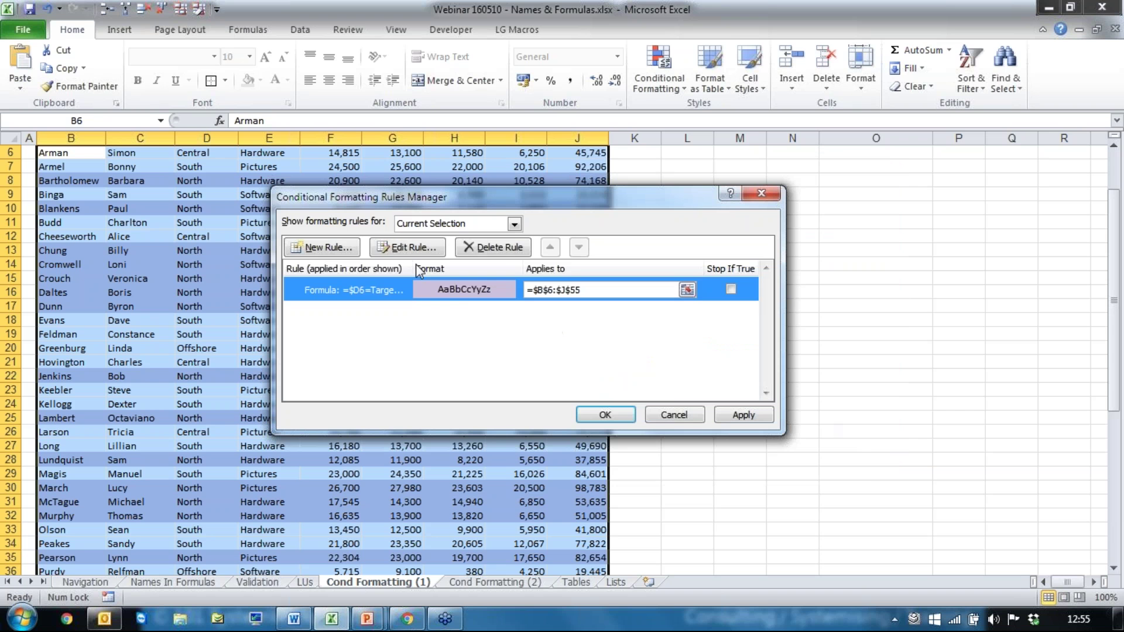
Delete the existing row-highlighting rule from the table data and apply the deletion
left_click(491, 254)
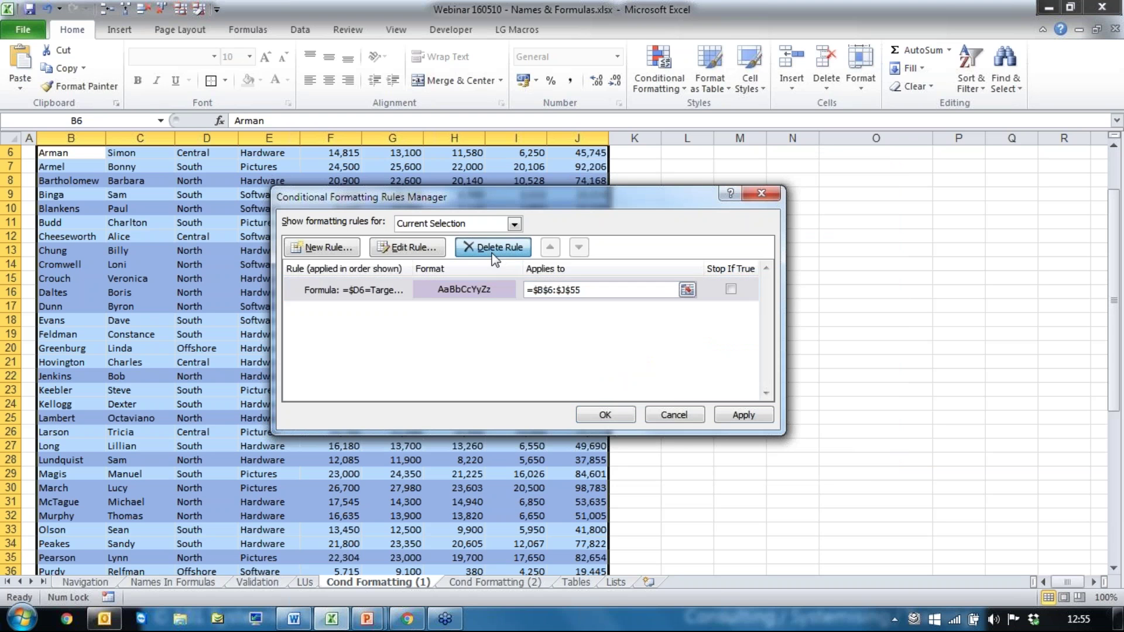
left_click(742, 415)
left_click(605, 414)
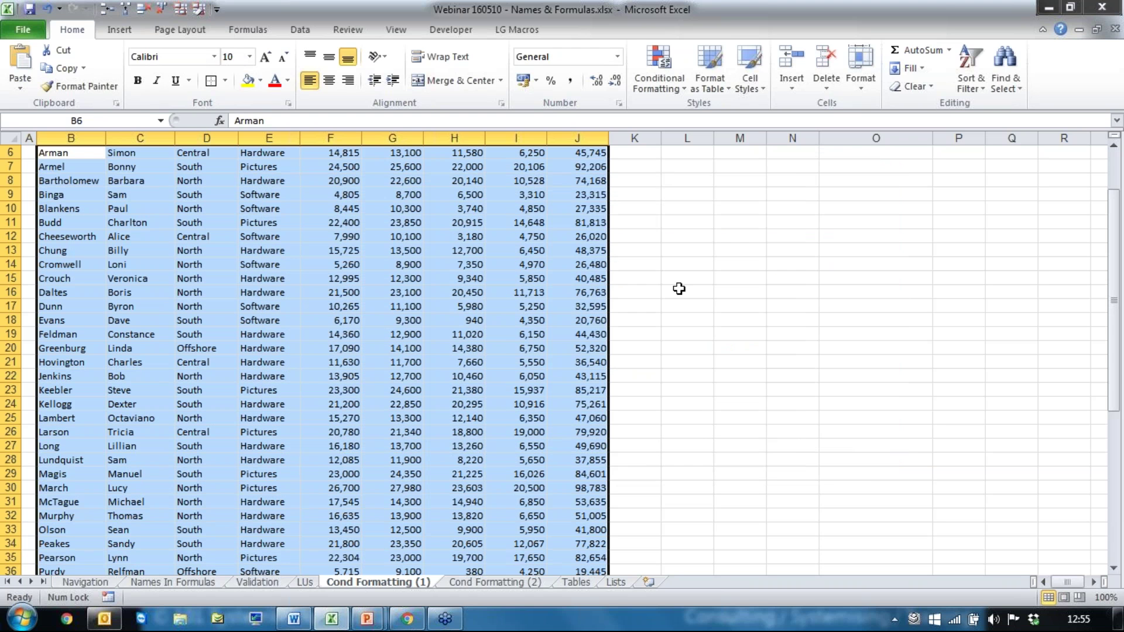
scroll(660, 329, "up", 2)
left_click(741, 351)
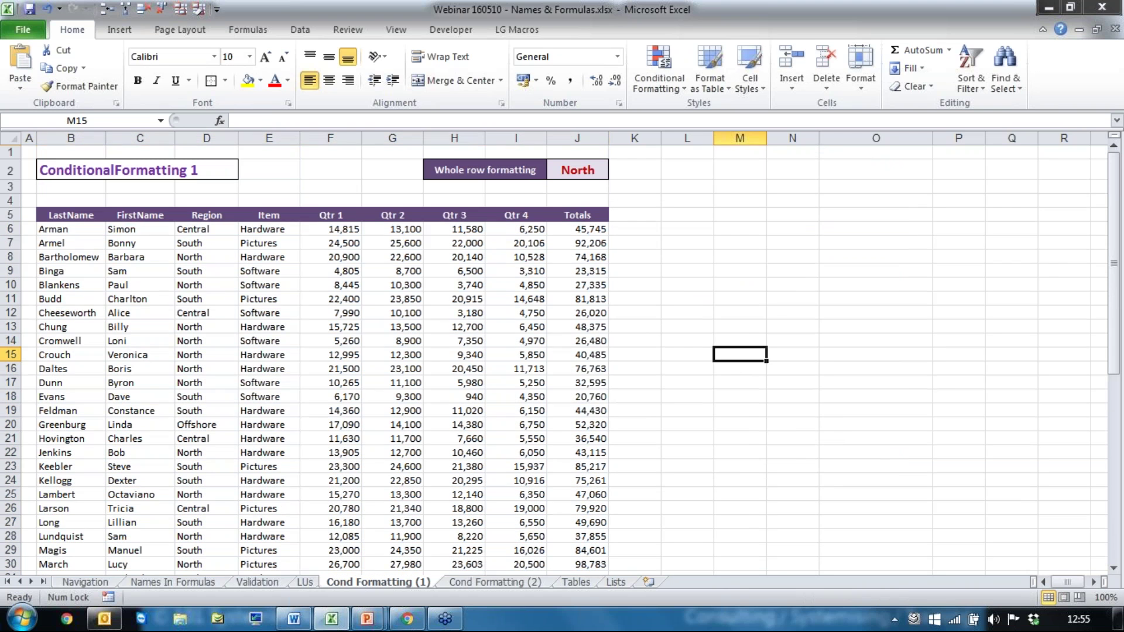
Select the table data B6:J55 and start a new conditional formatting rule that uses a formula to determine which cells to format
left_click(63, 228)
scroll(476, 421, "down", 13)
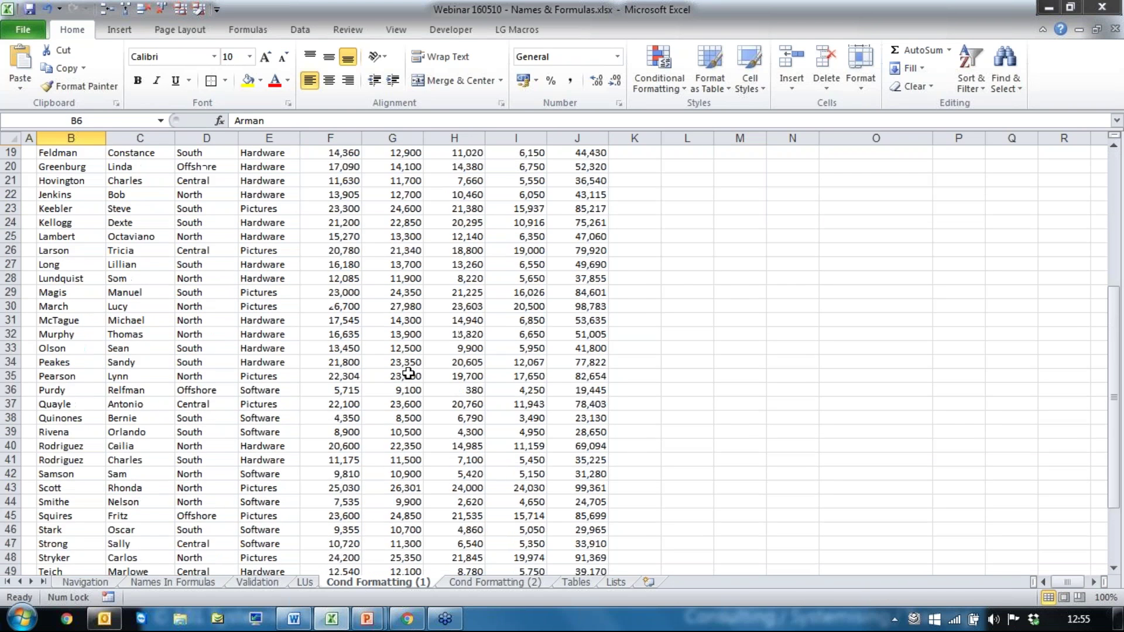
left_click(589, 363, "shift")
scroll(660, 354, "up", 13)
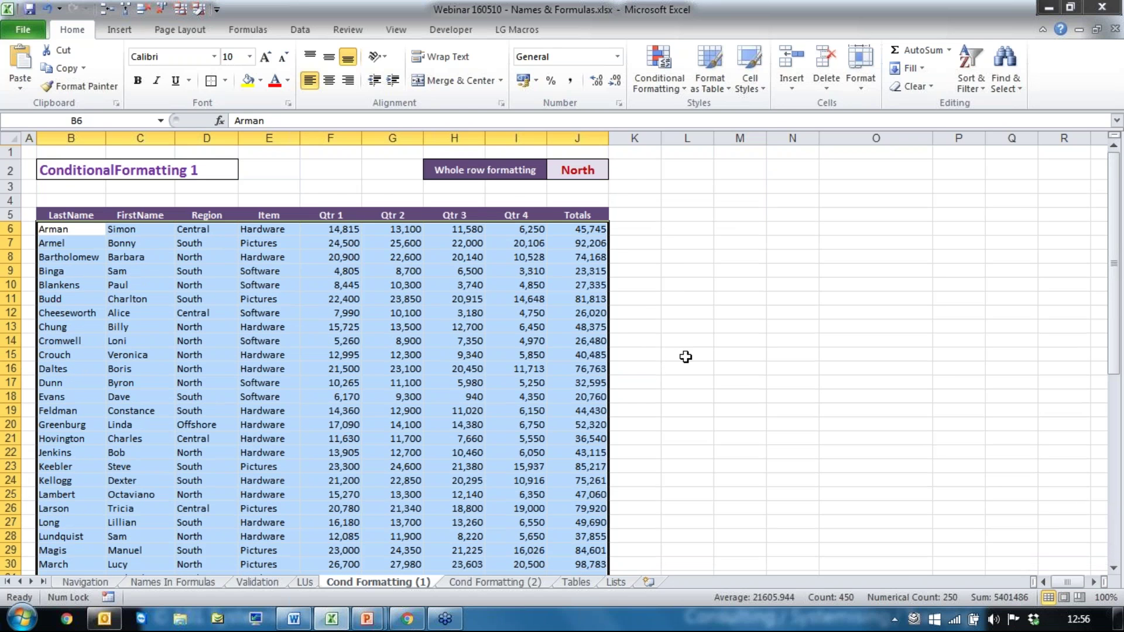
left_click(678, 87)
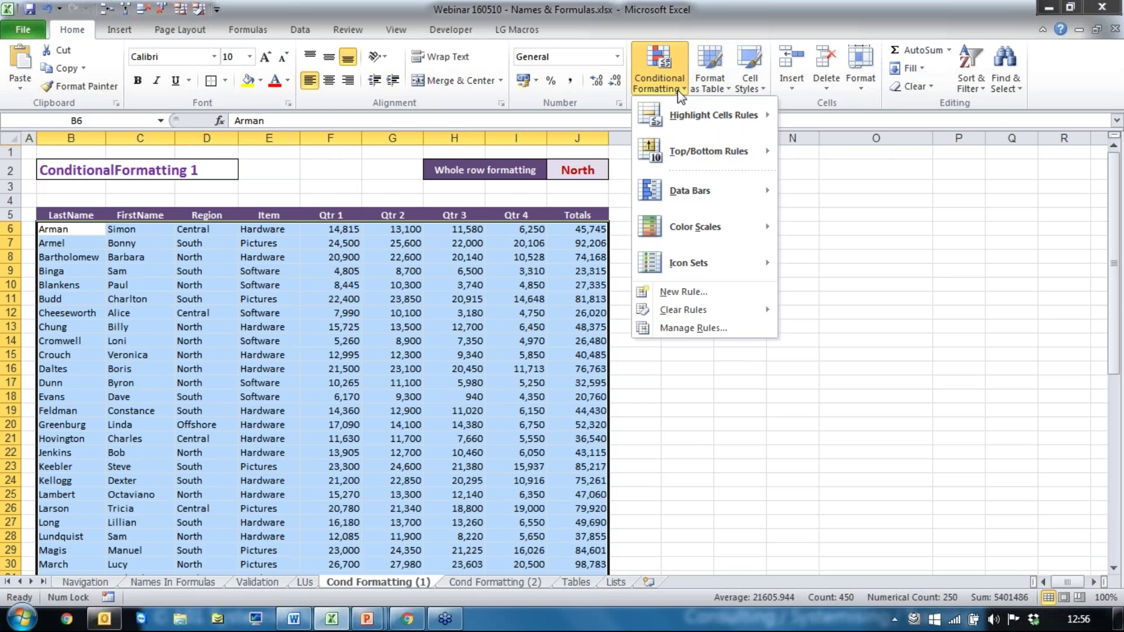
left_click(679, 293)
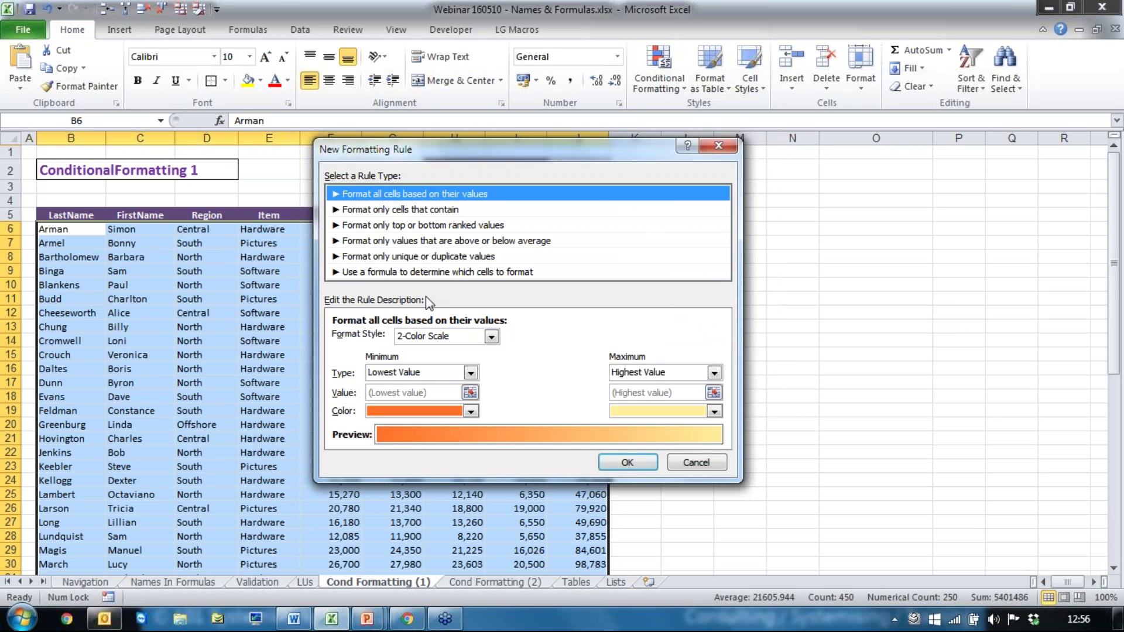
left_click(390, 274)
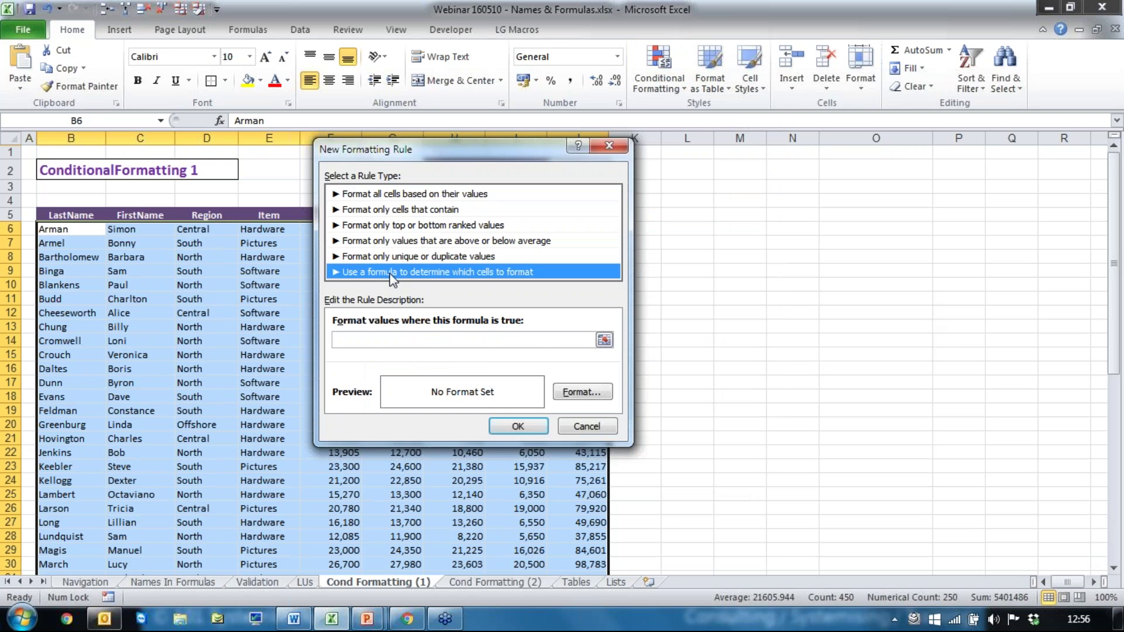
left_click(356, 341)
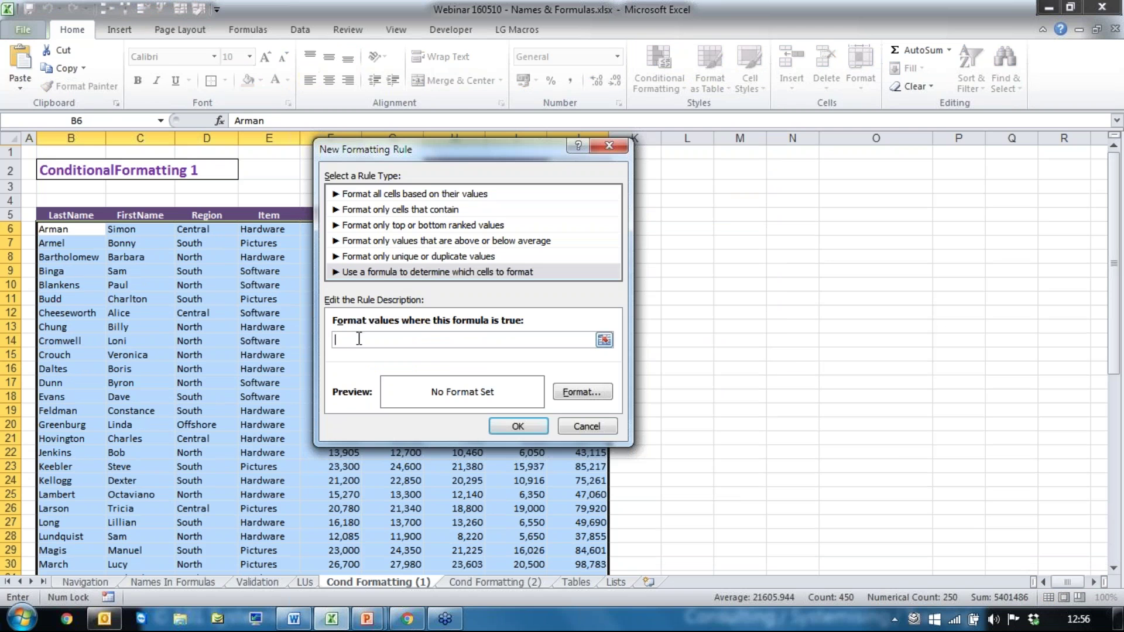
Enter =$D6=TargetRegion as the new rule's formula, keeping column D absolute and row 6 relative
left_click_drag(443, 155, 670, 157)
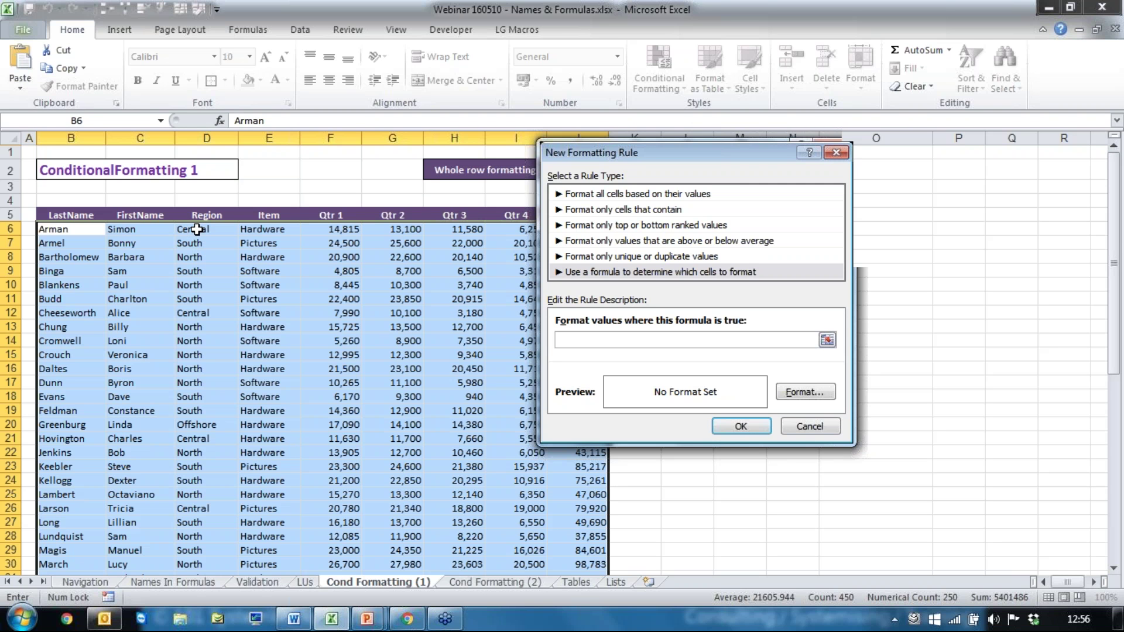
left_click(197, 229)
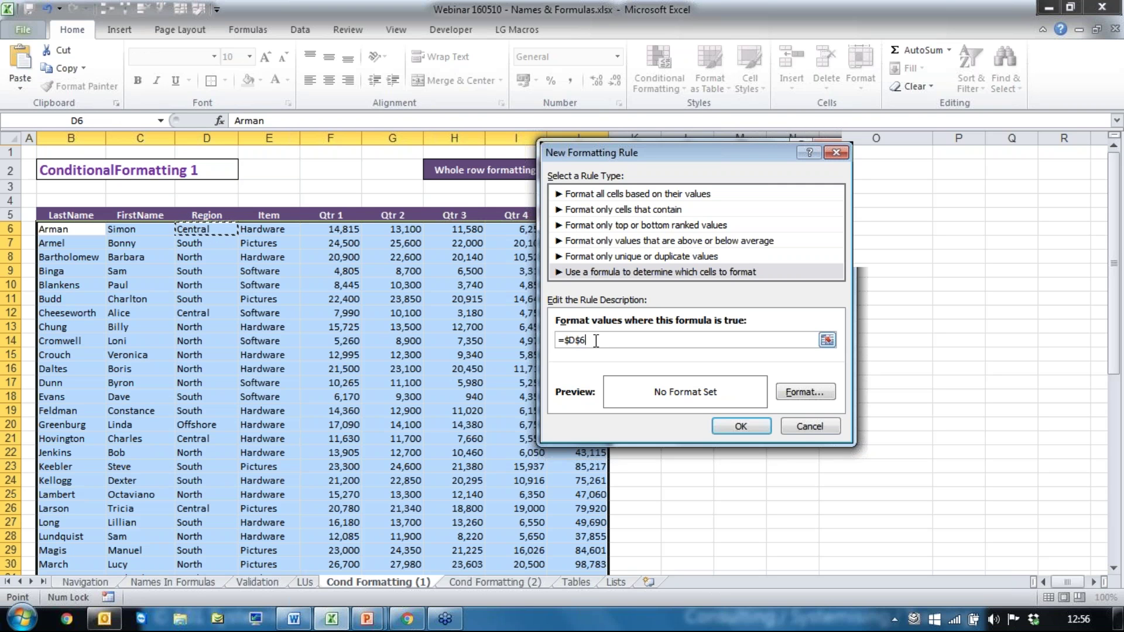
key("F4")
left_click_drag(671, 154, 515, 232)
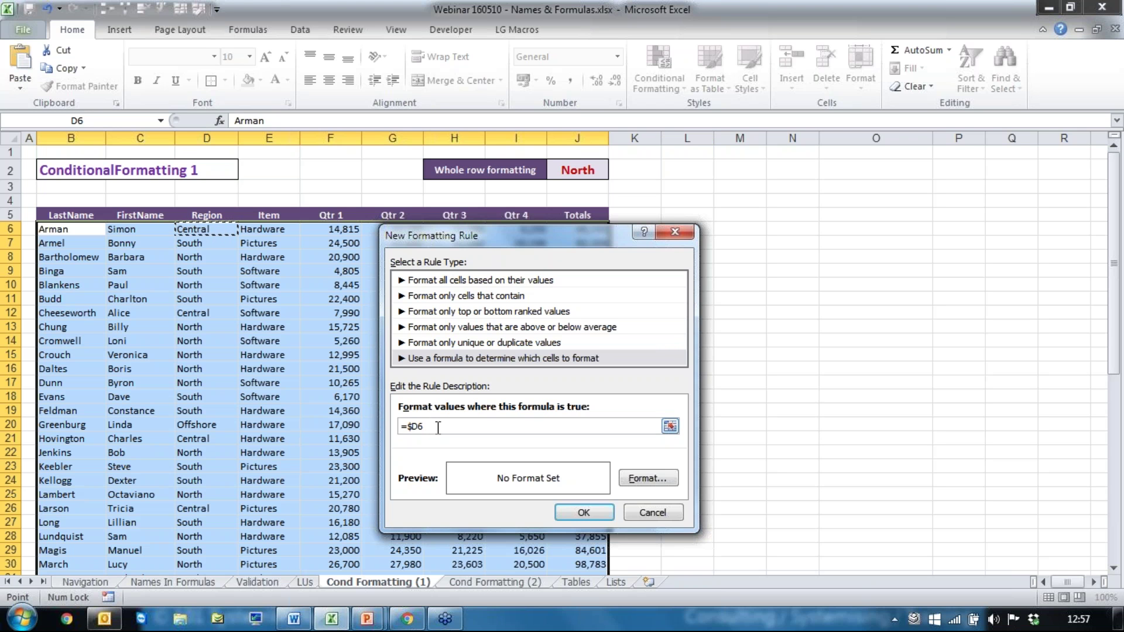
type("=")
key("F3")
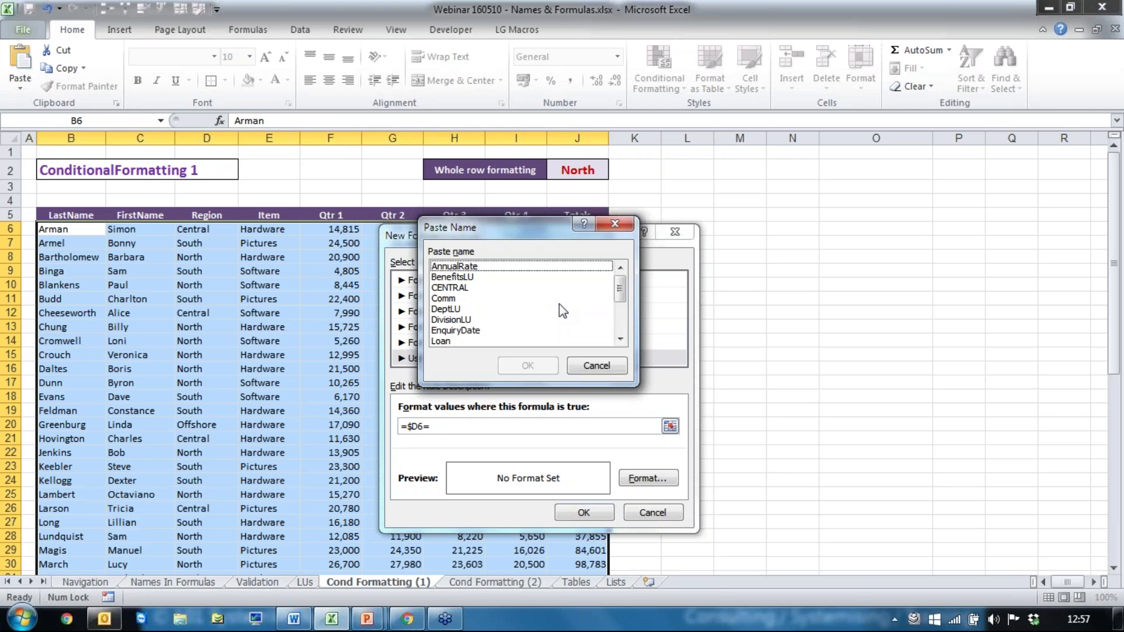
left_click(620, 327)
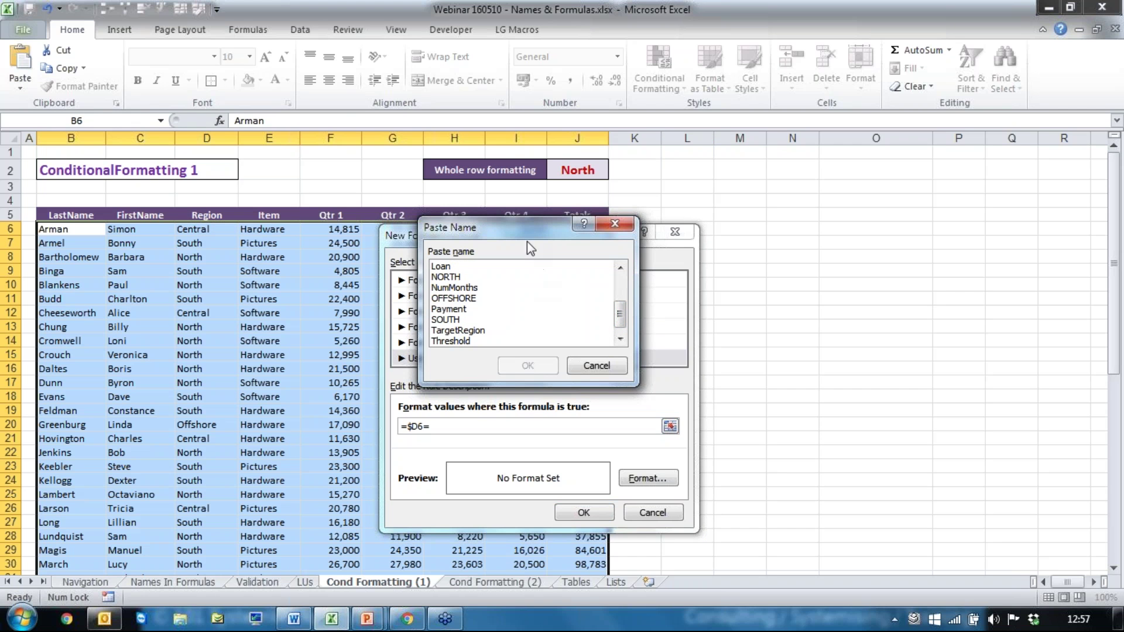
left_click_drag(526, 230, 679, 286)
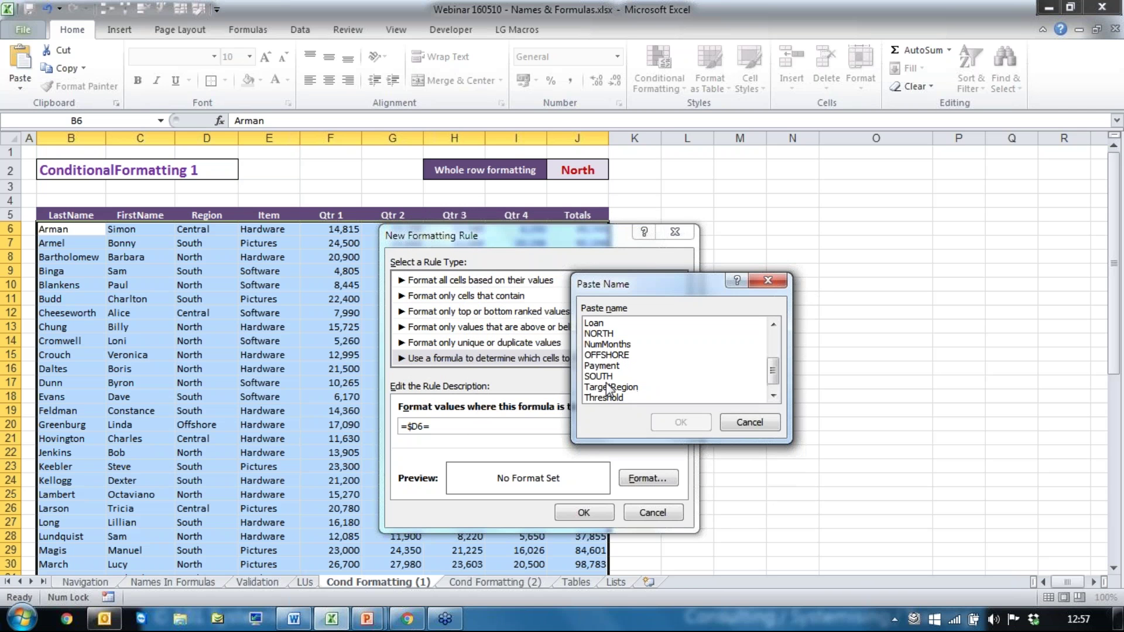
double_click(610, 387)
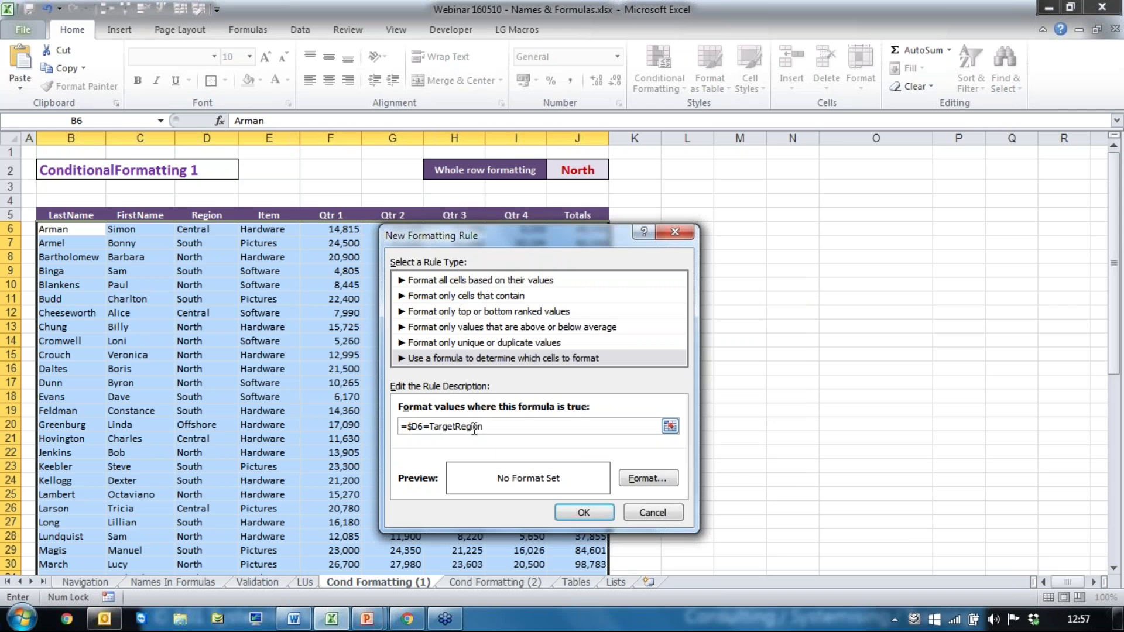
Give the rule a light blue background fill and create it for the selected table data
left_click(661, 478)
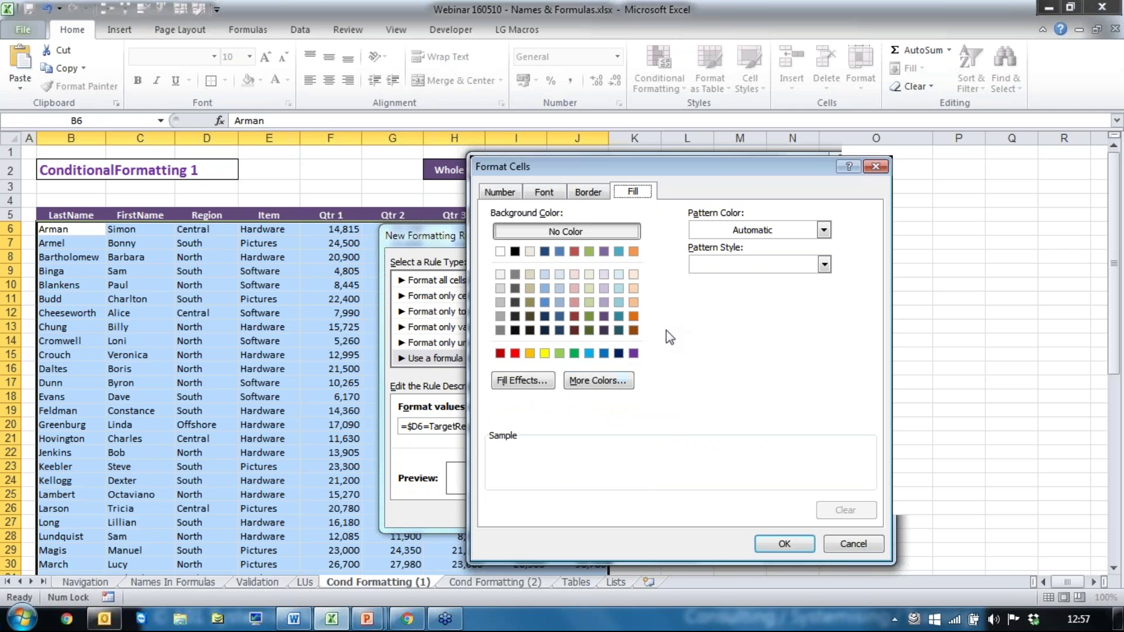
left_click(559, 289)
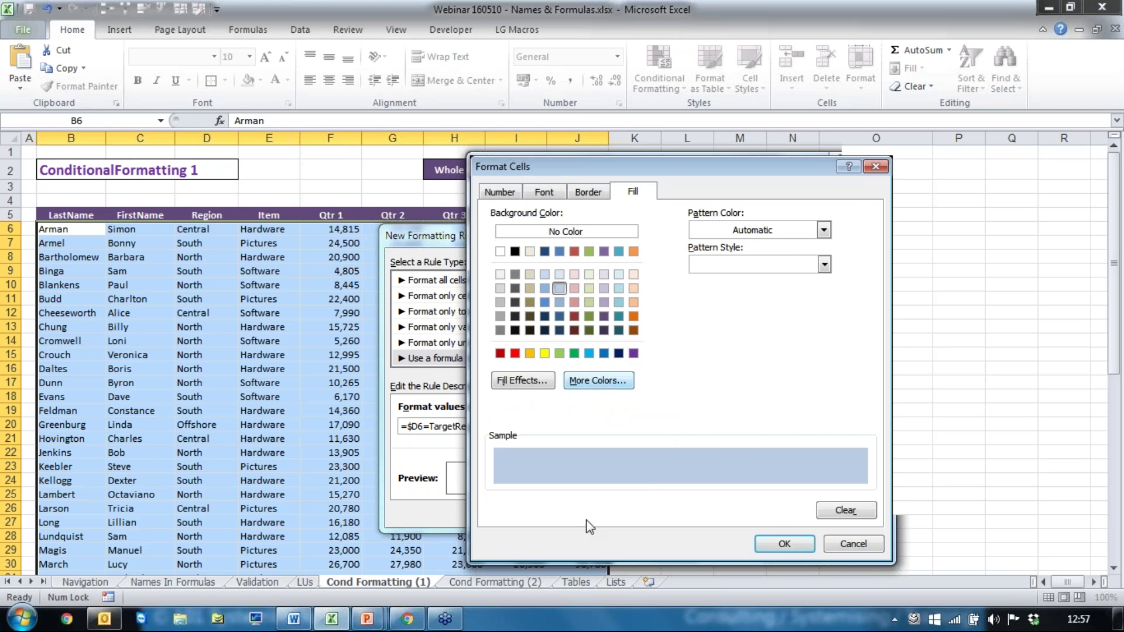
left_click(771, 545)
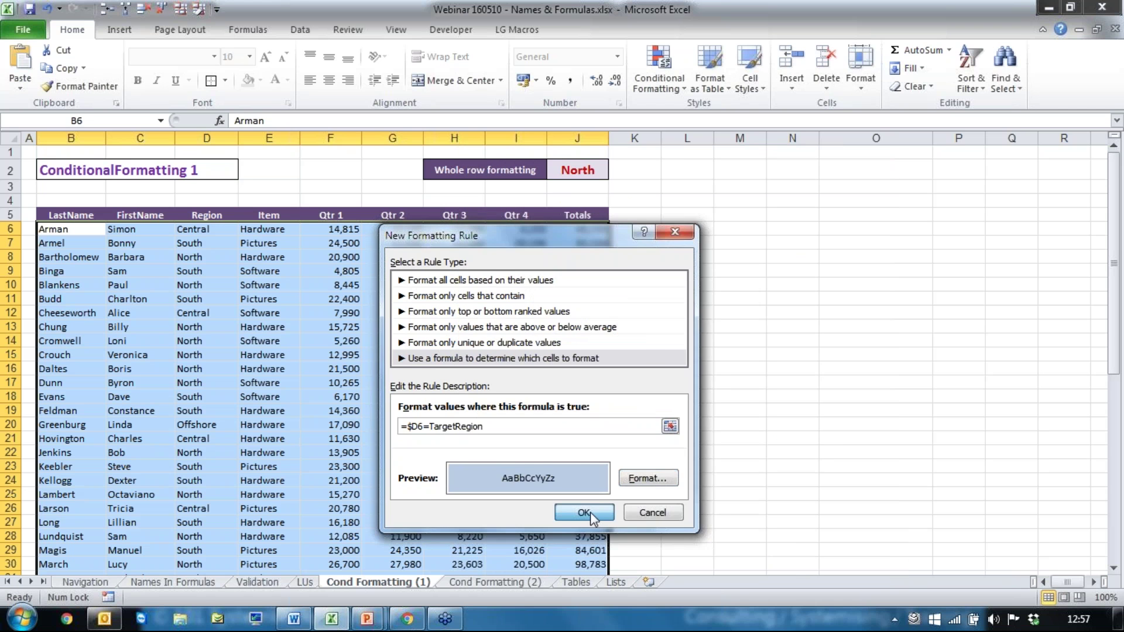
left_click(590, 512)
left_click(649, 355)
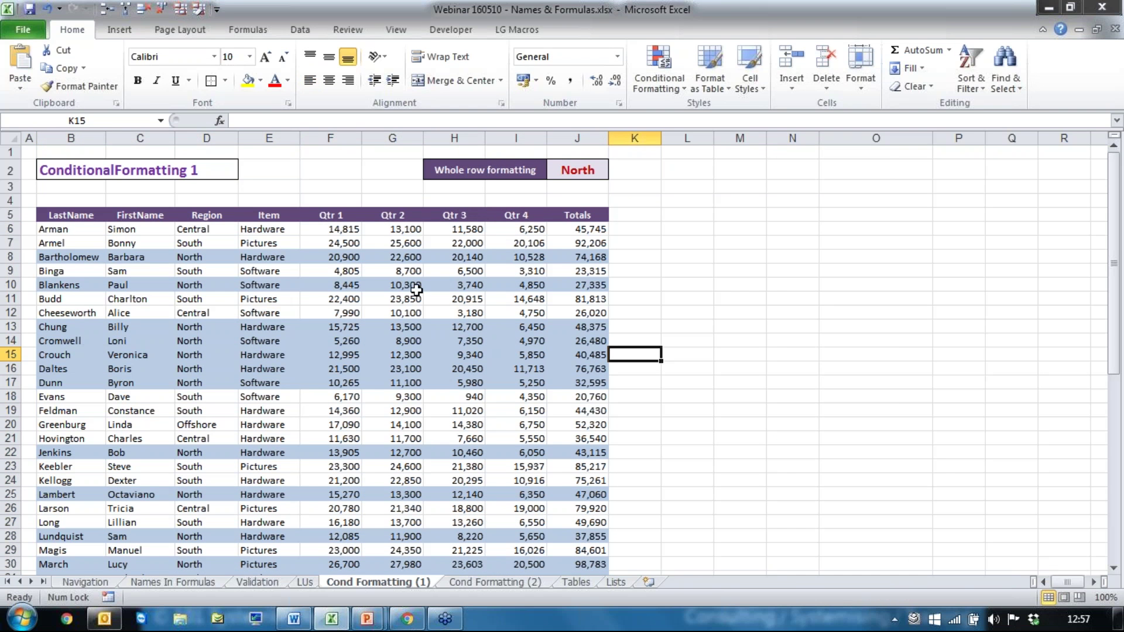
Test the new row highlighting by switching the TargetRegion cell J2 to Offshore, ending on Central
left_click(396, 282)
left_click(589, 171)
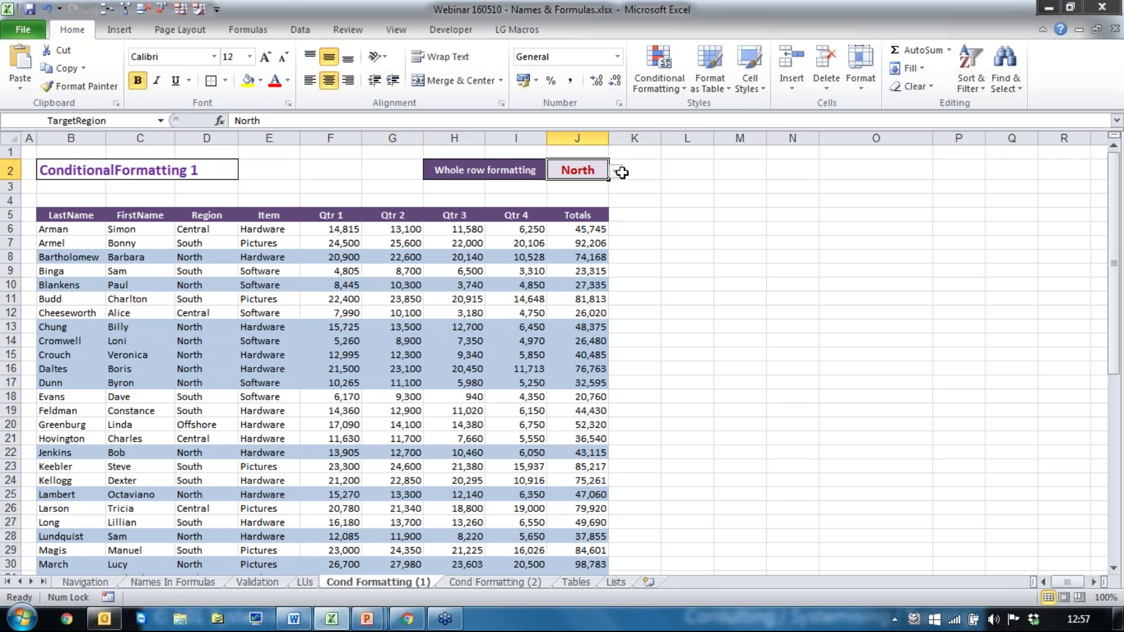
left_click(616, 171)
left_click(586, 218)
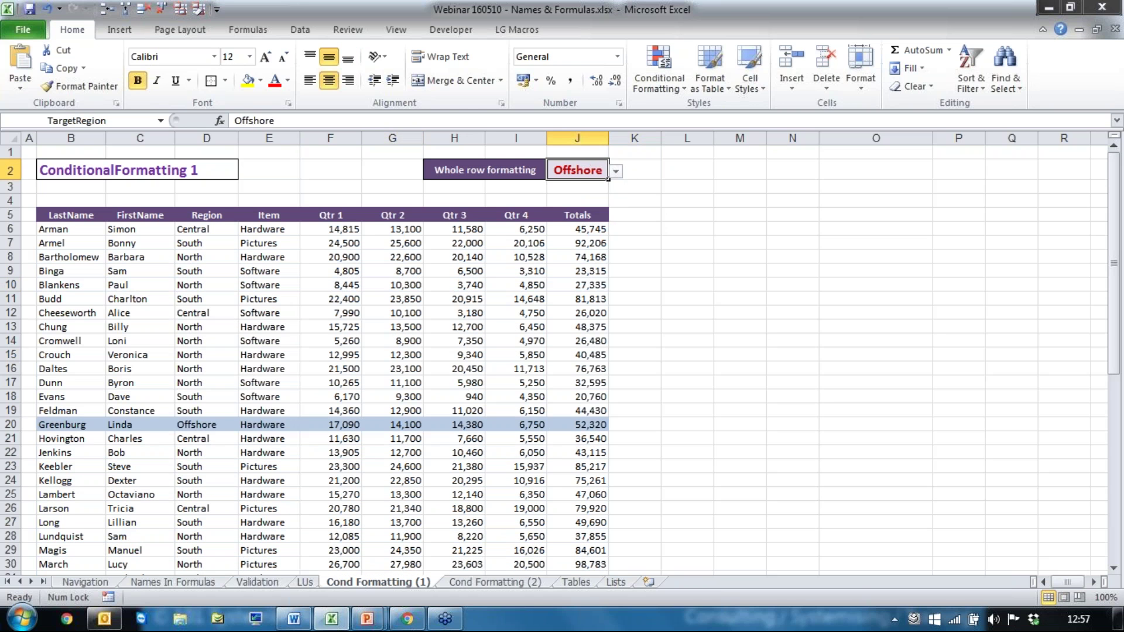
left_click(616, 170)
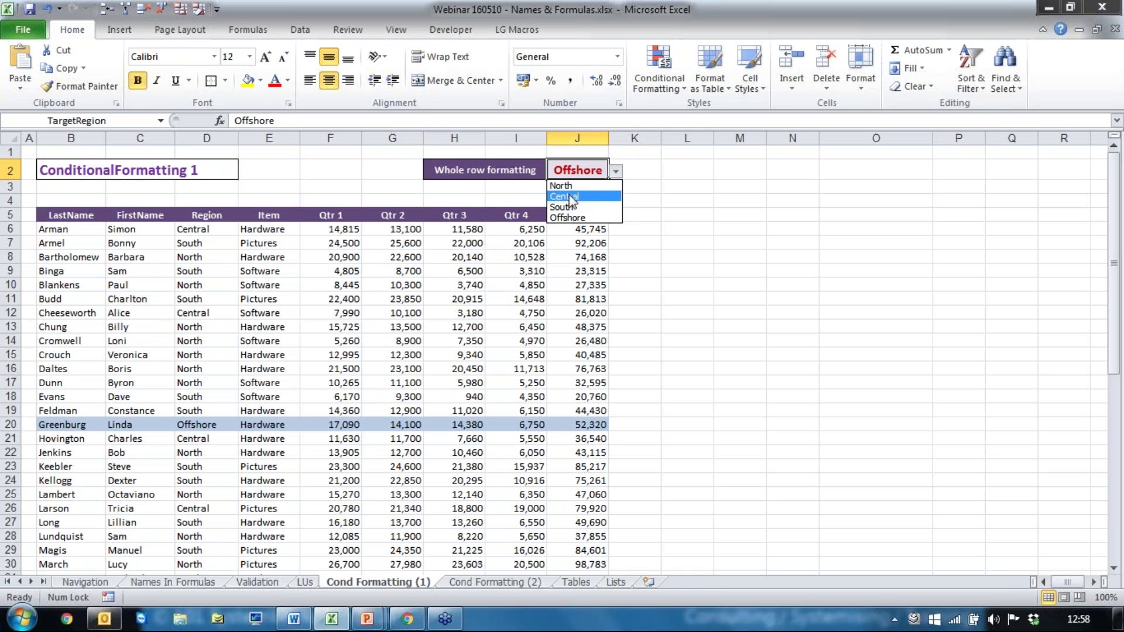
left_click(570, 201)
left_click(313, 410)
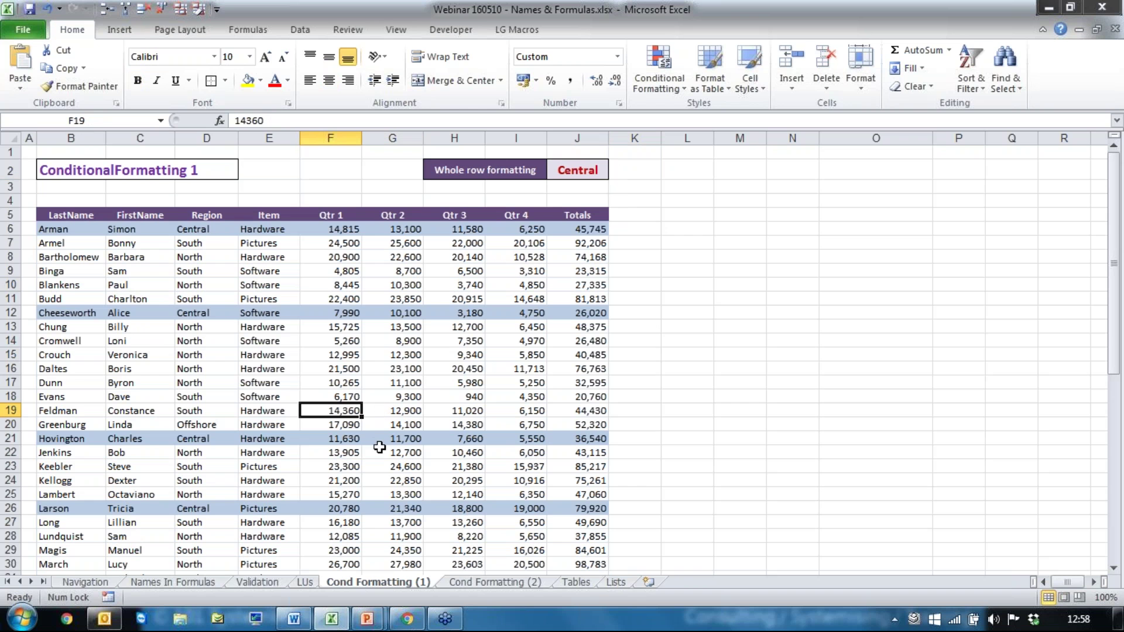
On the Tables sheet, convert the data range B5:M1543 into a table with headers
left_click(573, 582)
left_click(334, 410)
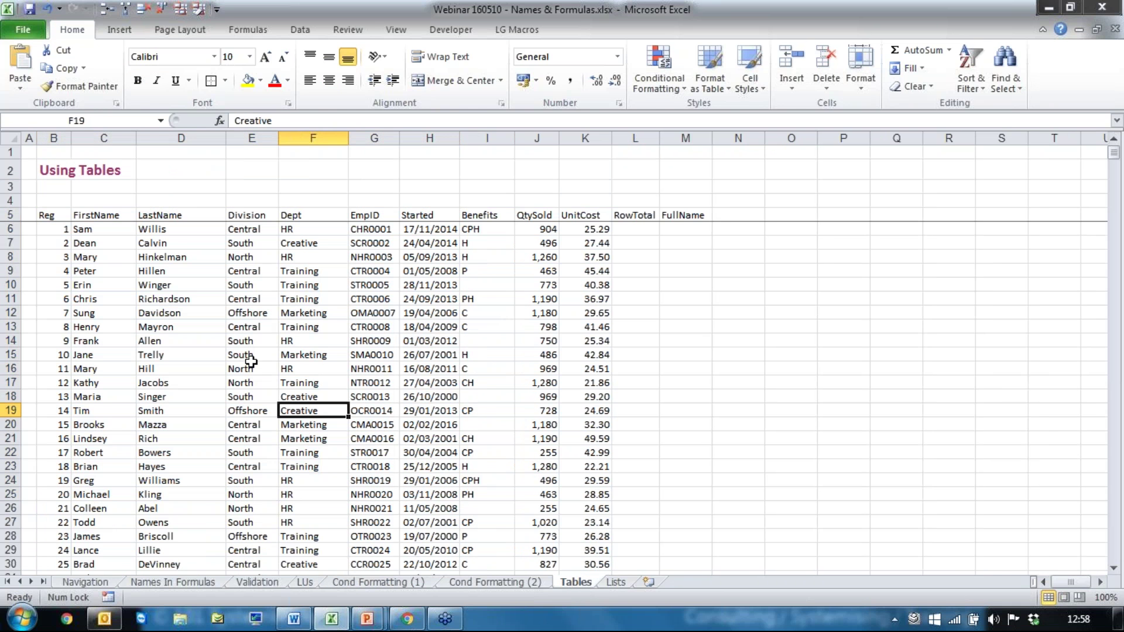
left_click(292, 355)
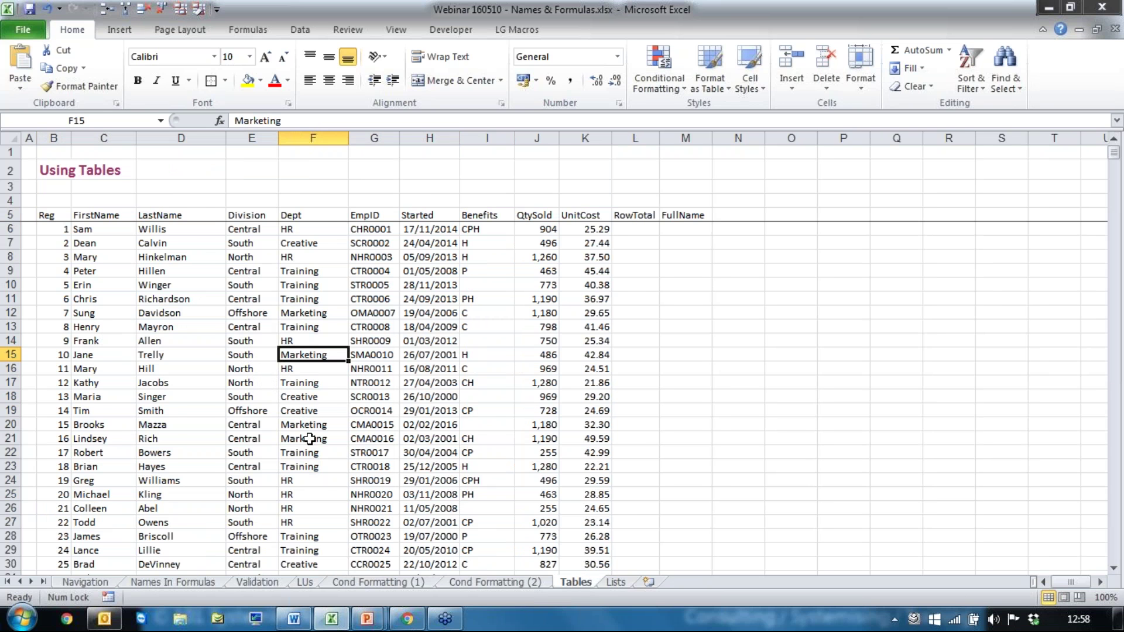
key("ctrl+t")
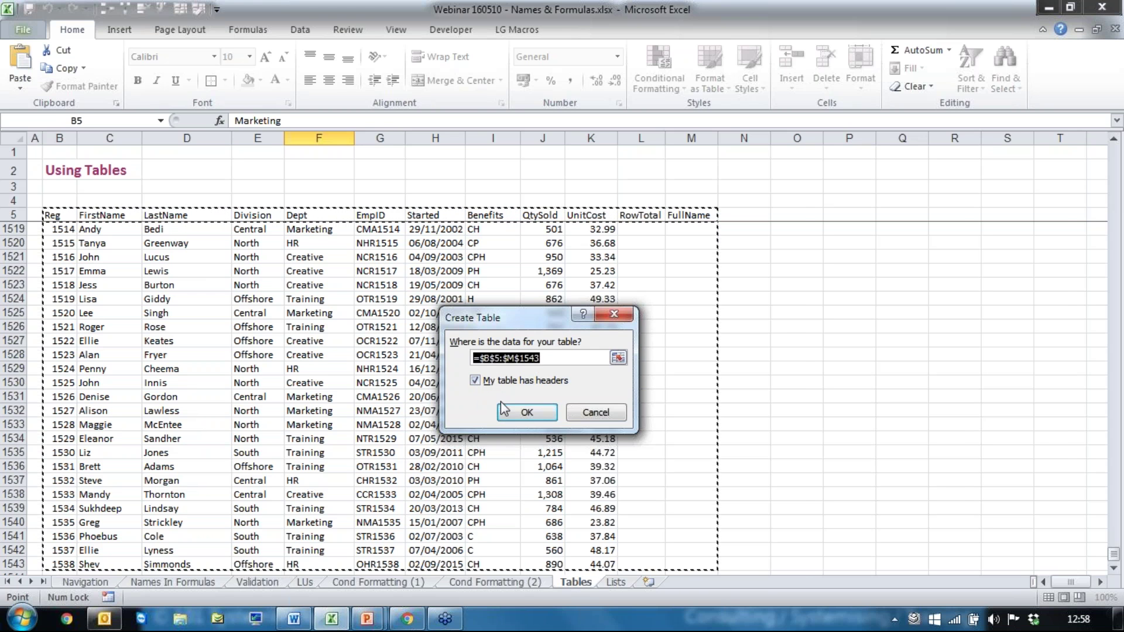
left_click(527, 413)
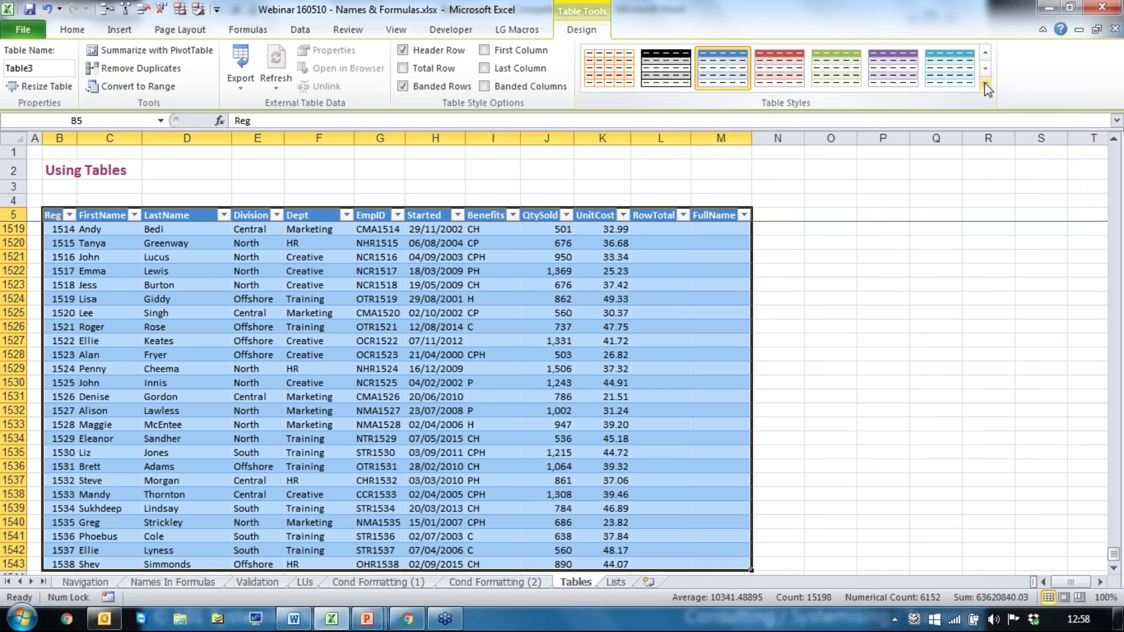
Apply the green Light style with a solid header row to the table and name the table Employees
left_click(988, 91)
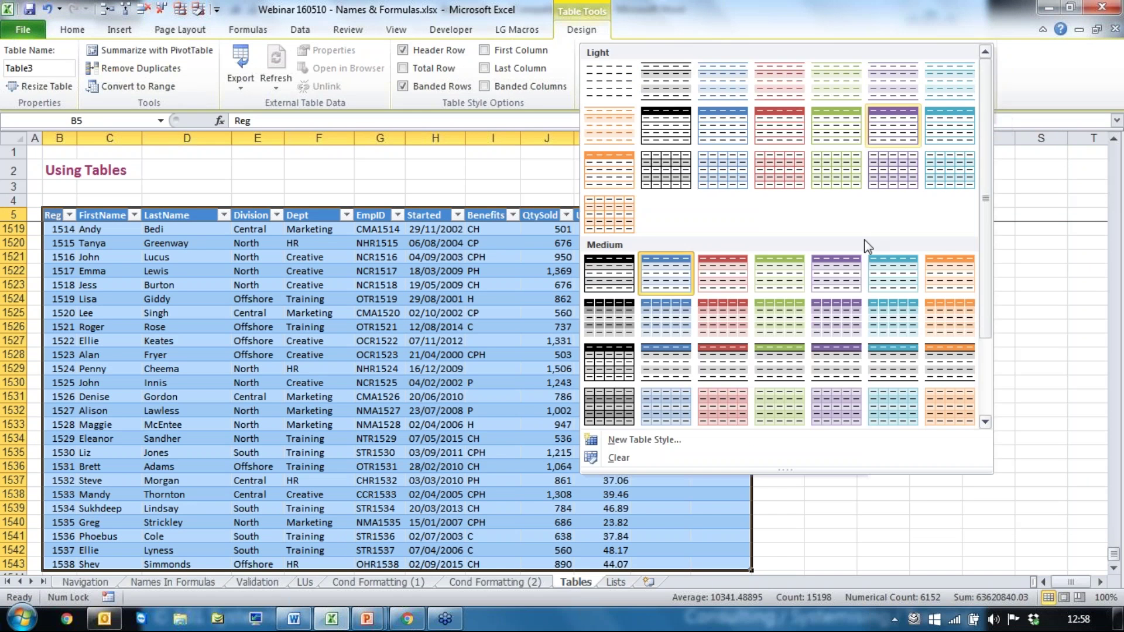
left_click(836, 126)
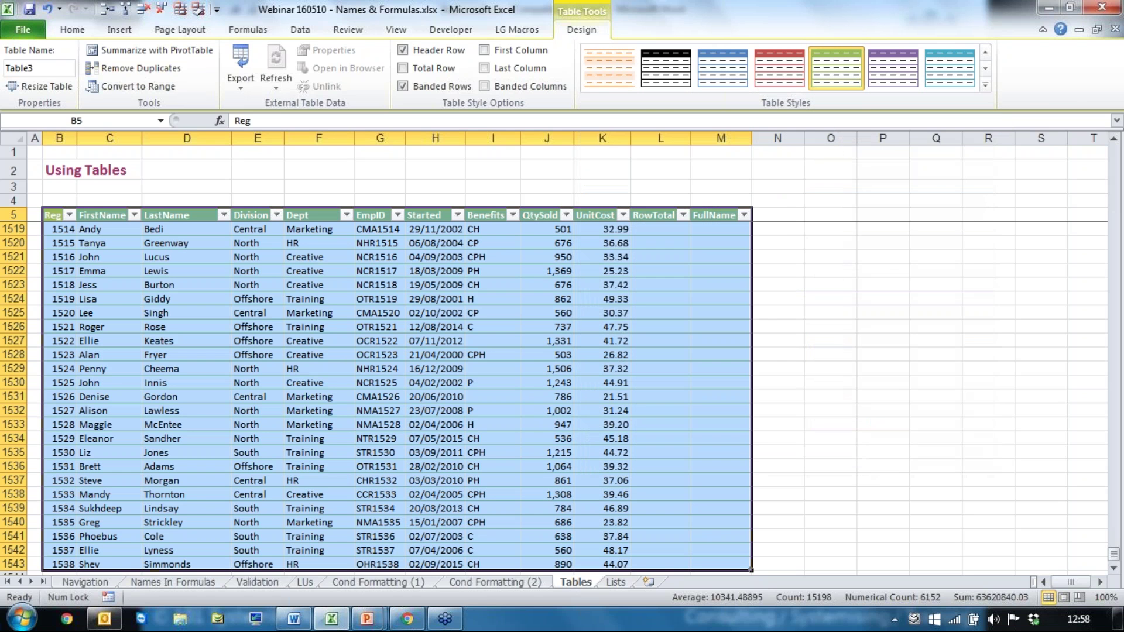
left_click(312, 313)
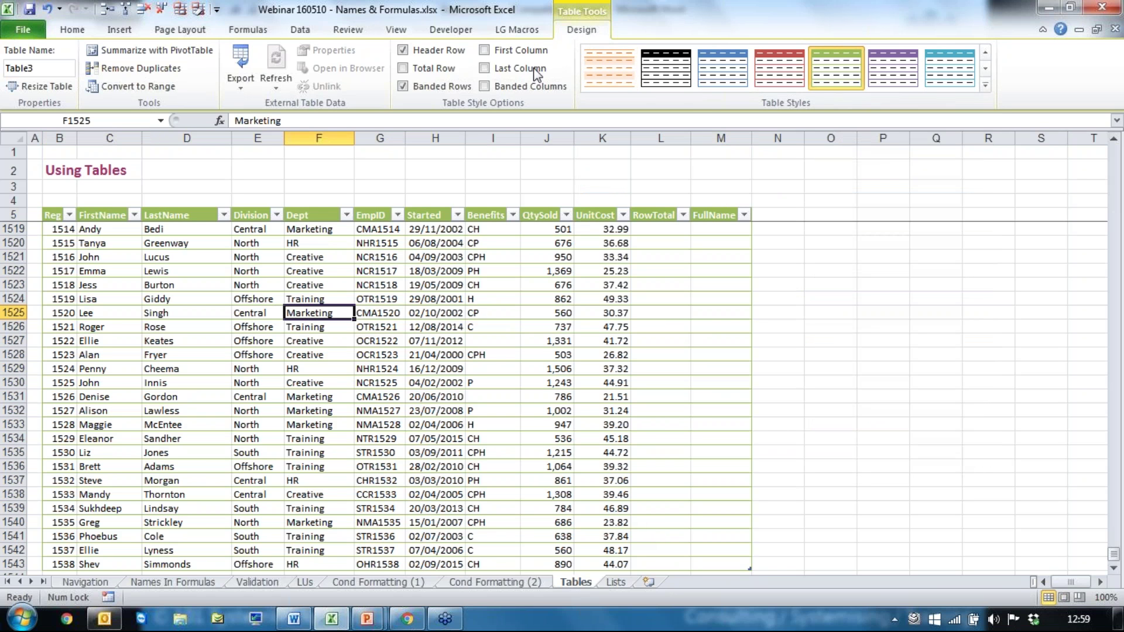
left_click(46, 68)
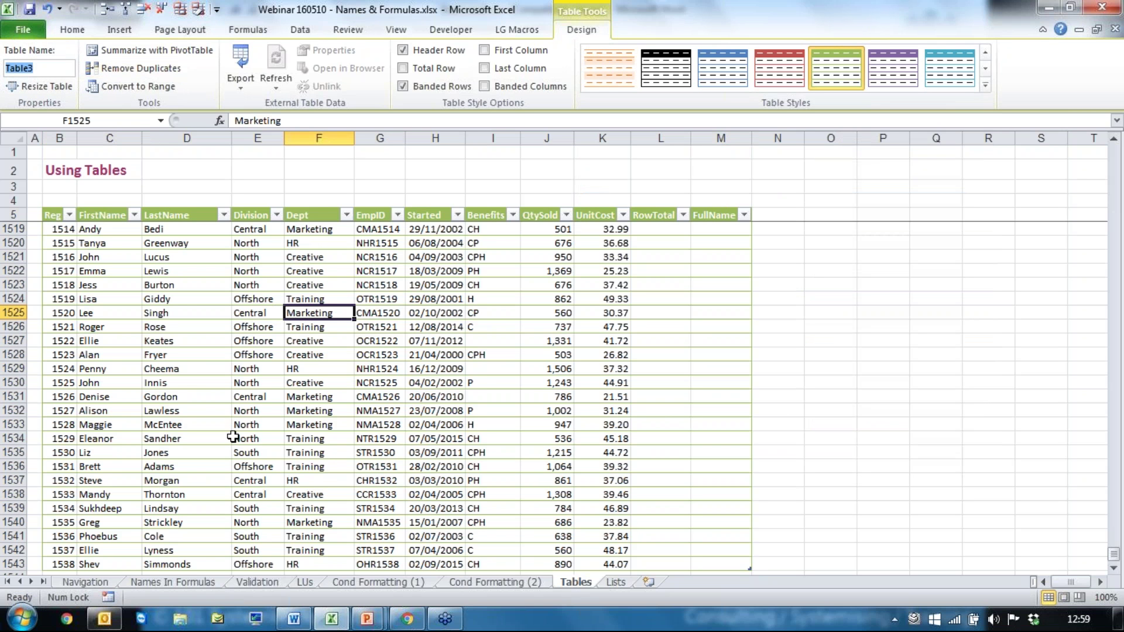
type("Employees")
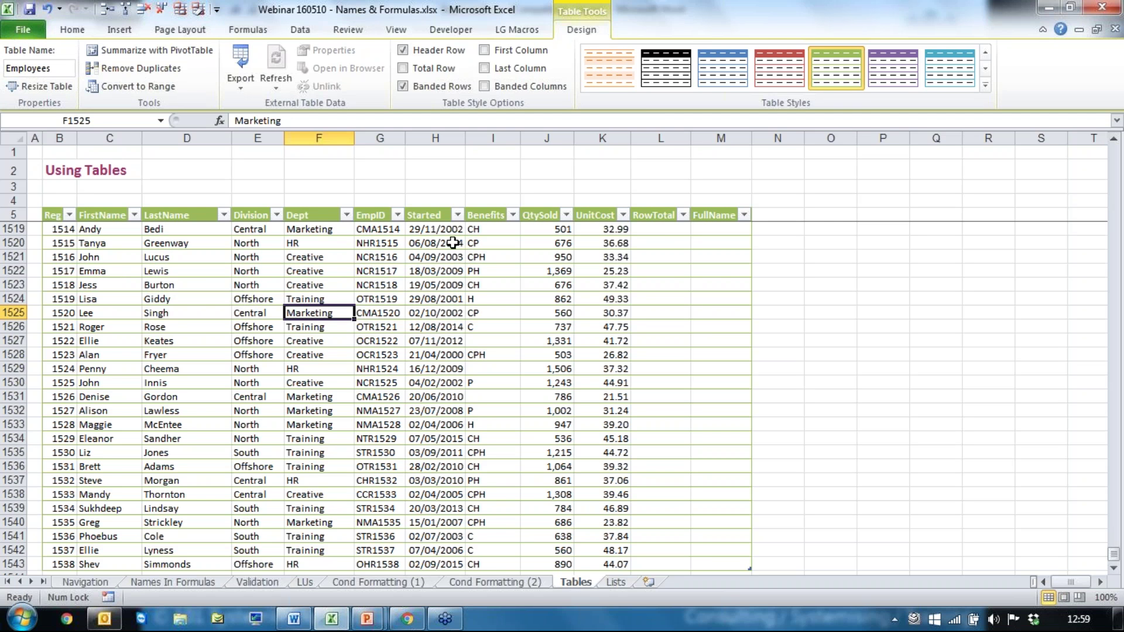
Start the RowTotal formula in cell L1519 with the structured reference =Employees[QtySold]
left_click(655, 229)
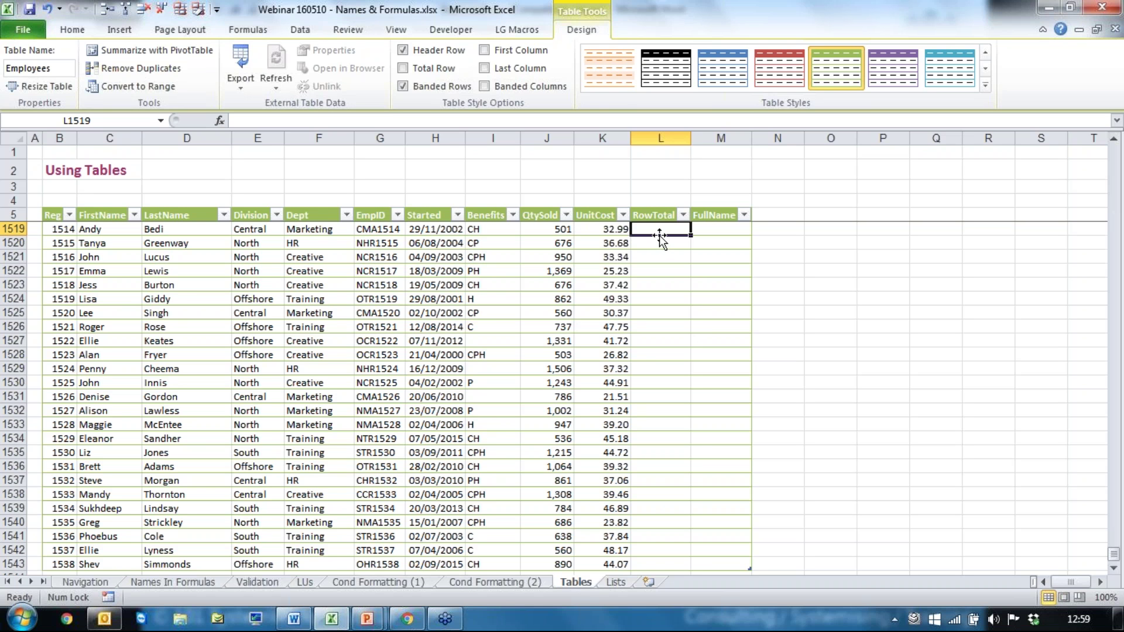
type("=")
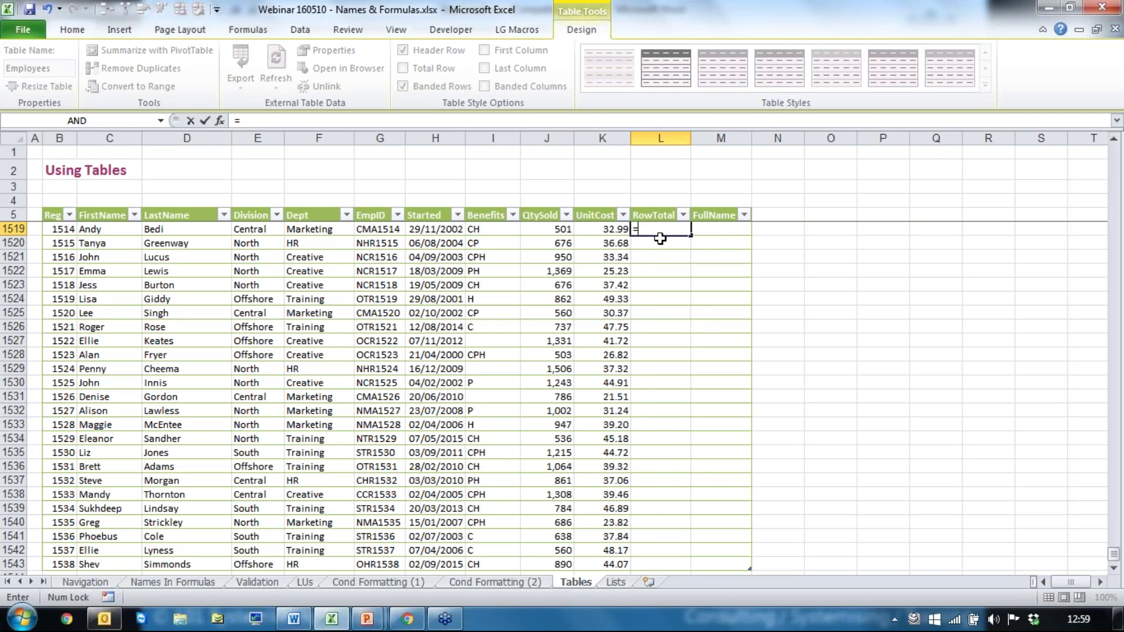
type("e")
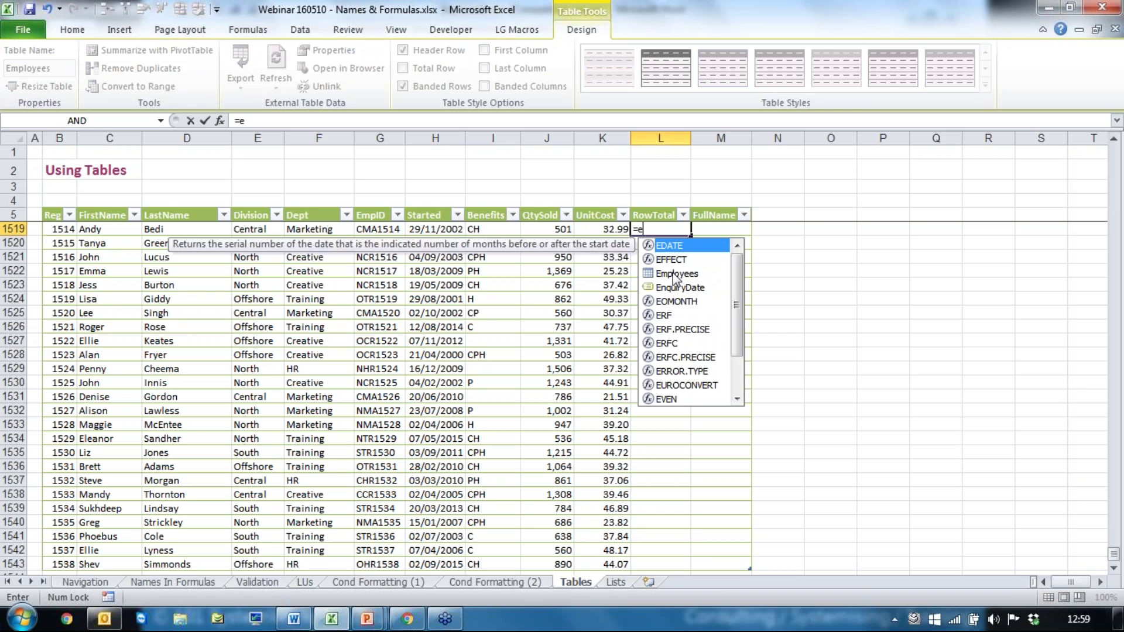
type("m")
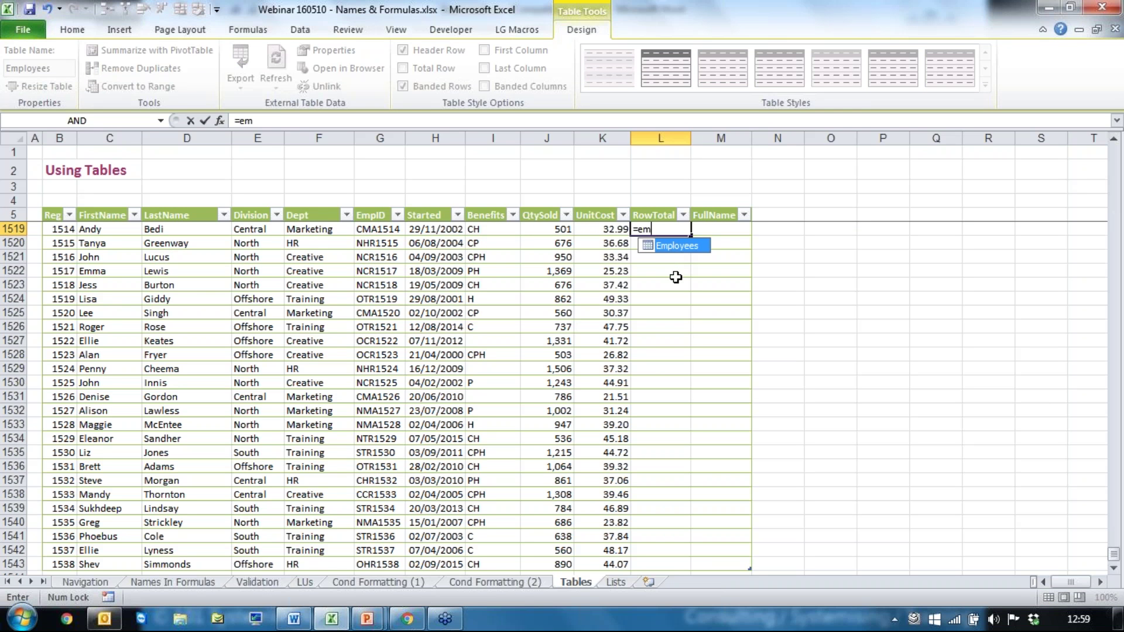
key("Tab")
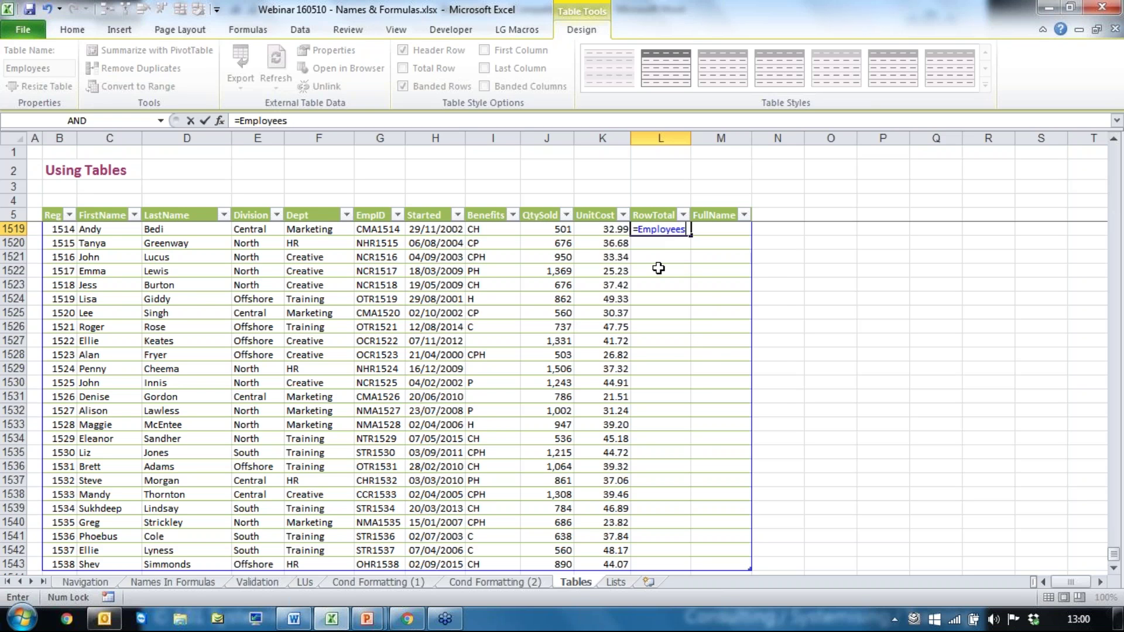
type("[")
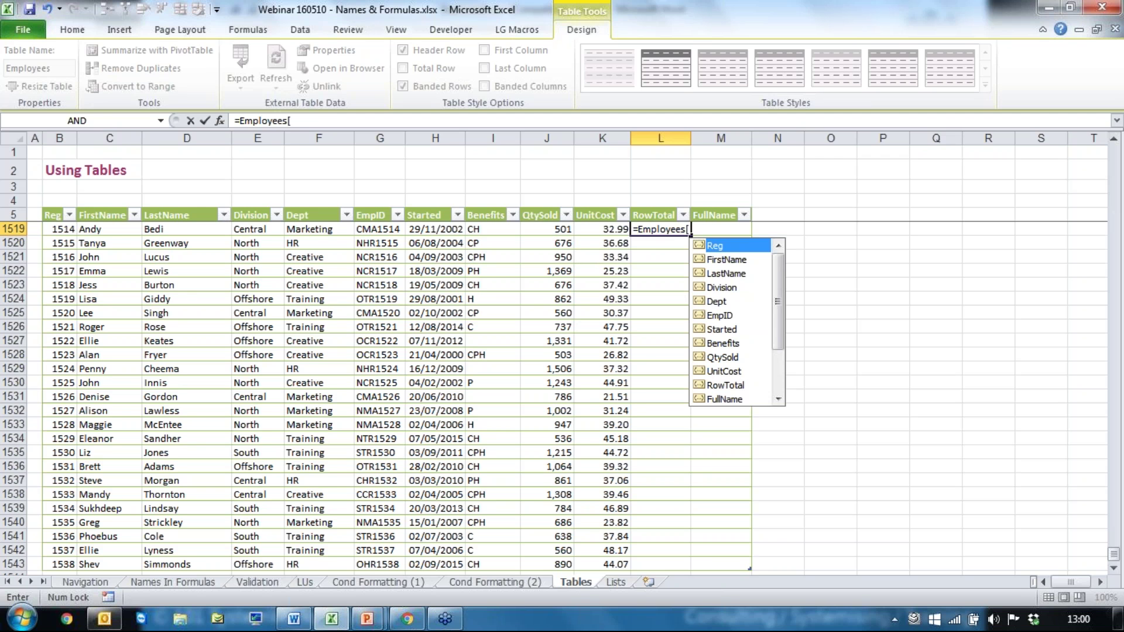
double_click(722, 357)
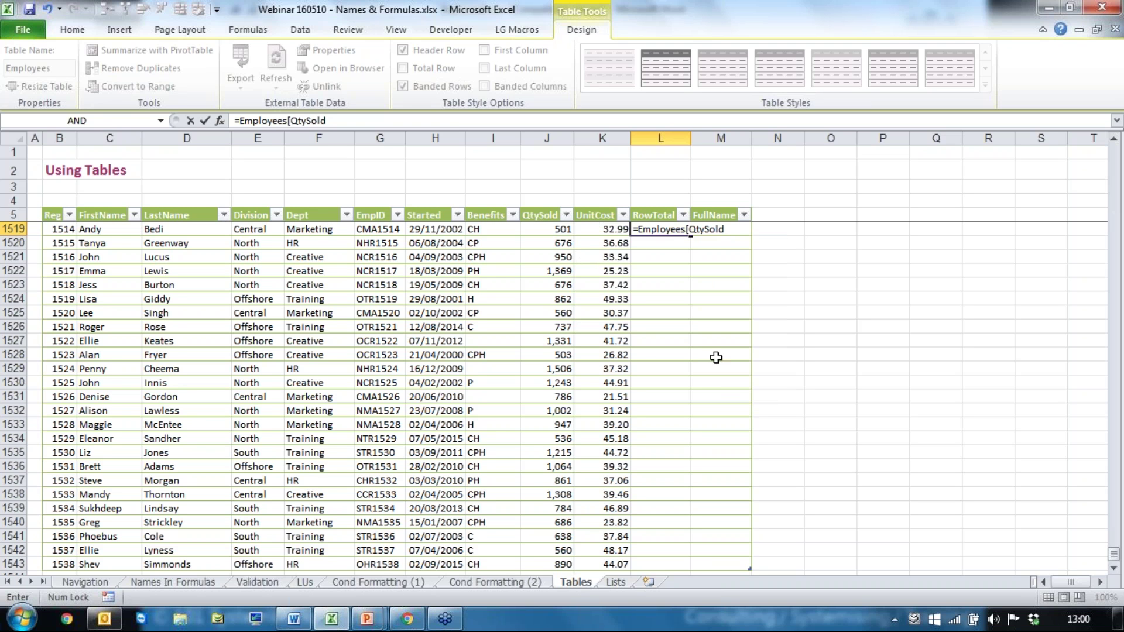
type("]")
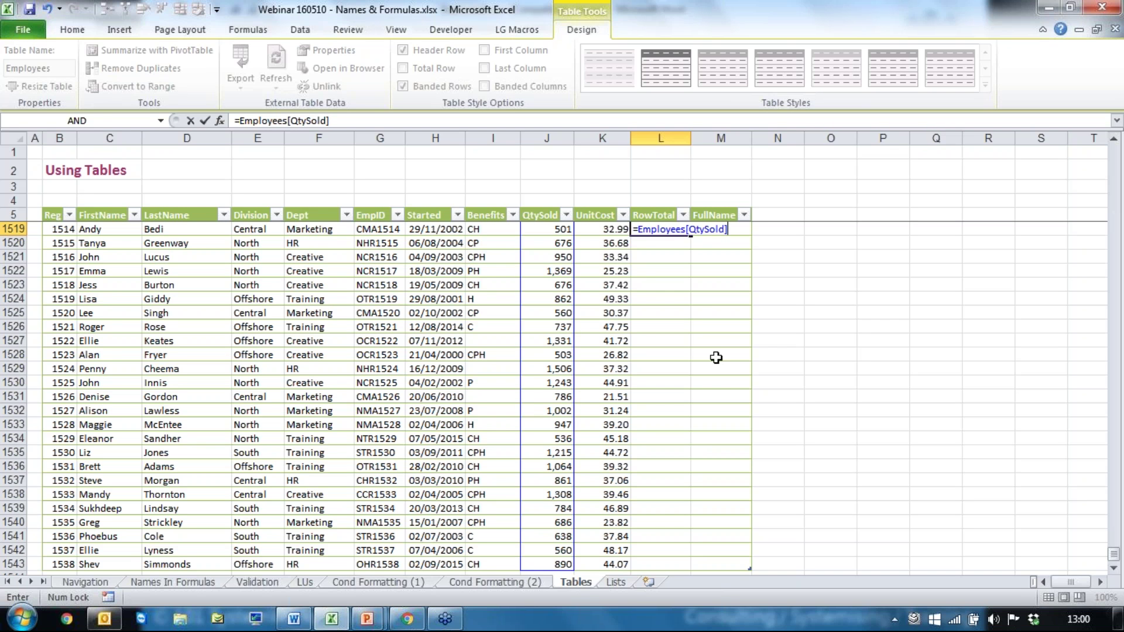
Complete the RowTotal formula by multiplying by Employees[UnitCost], fill the calculated column, and check the formula in L1525
type("*empl")
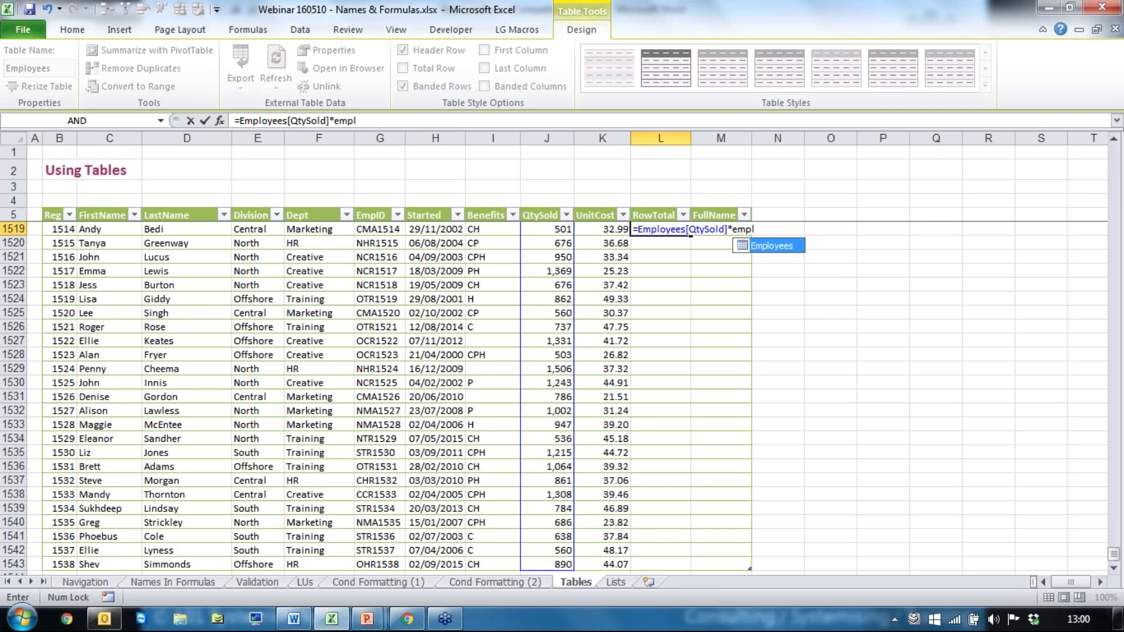
key("Tab")
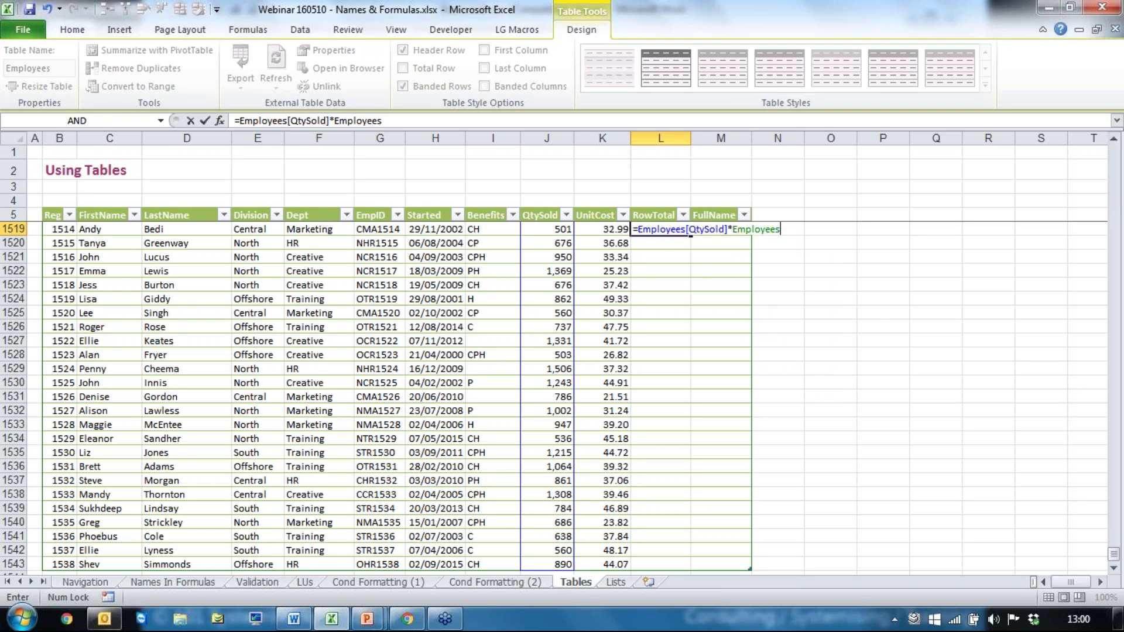
type("[")
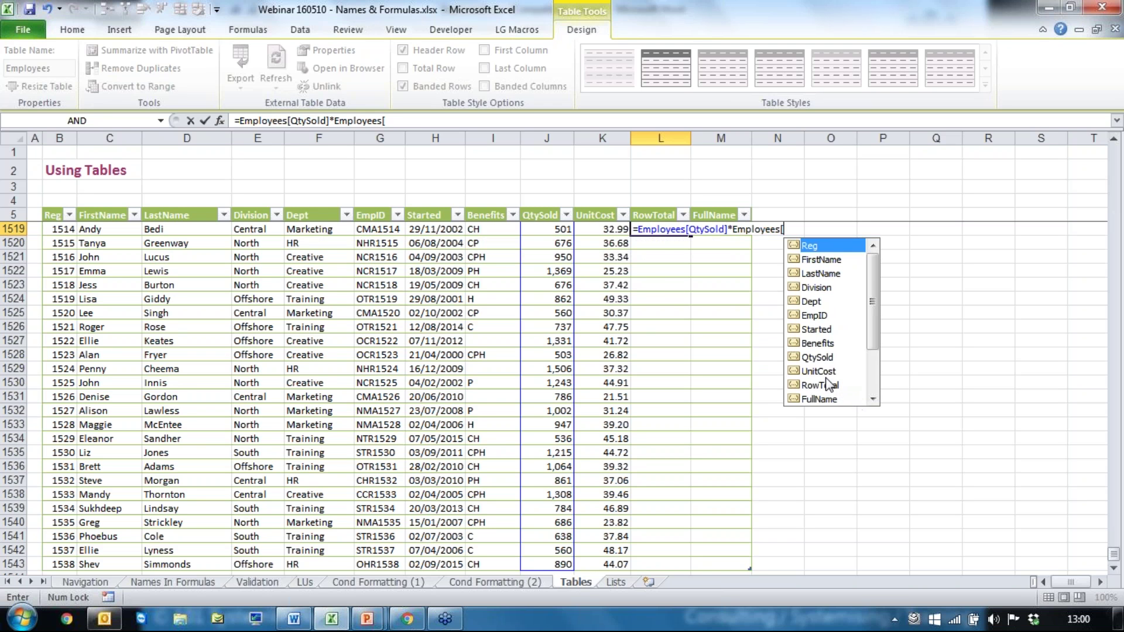
double_click(814, 371)
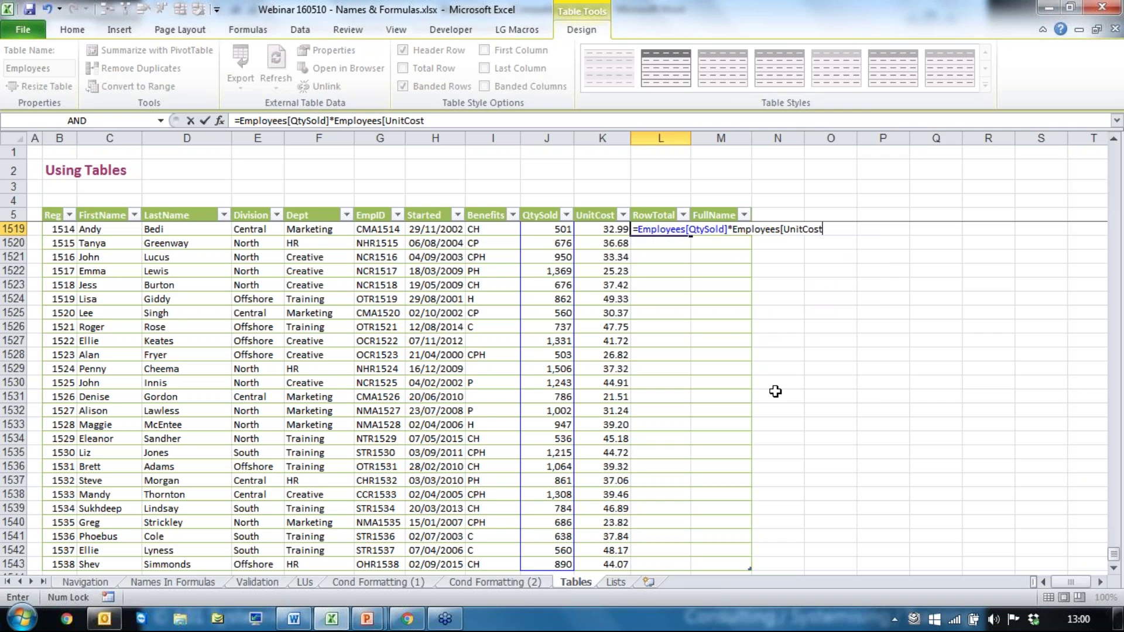
type("]")
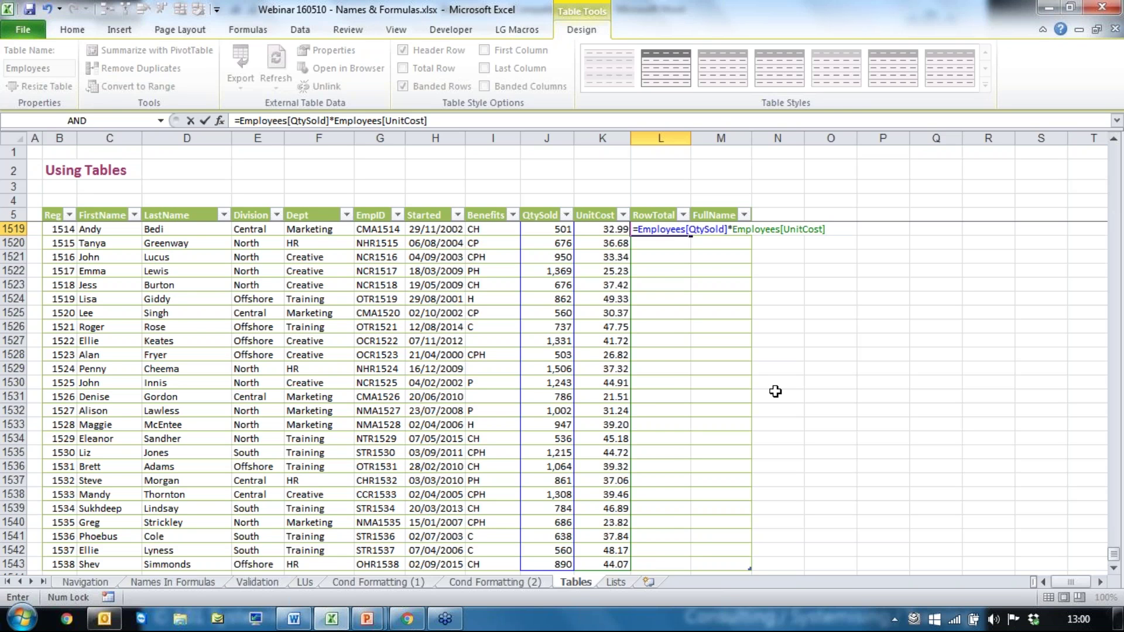
key("Return")
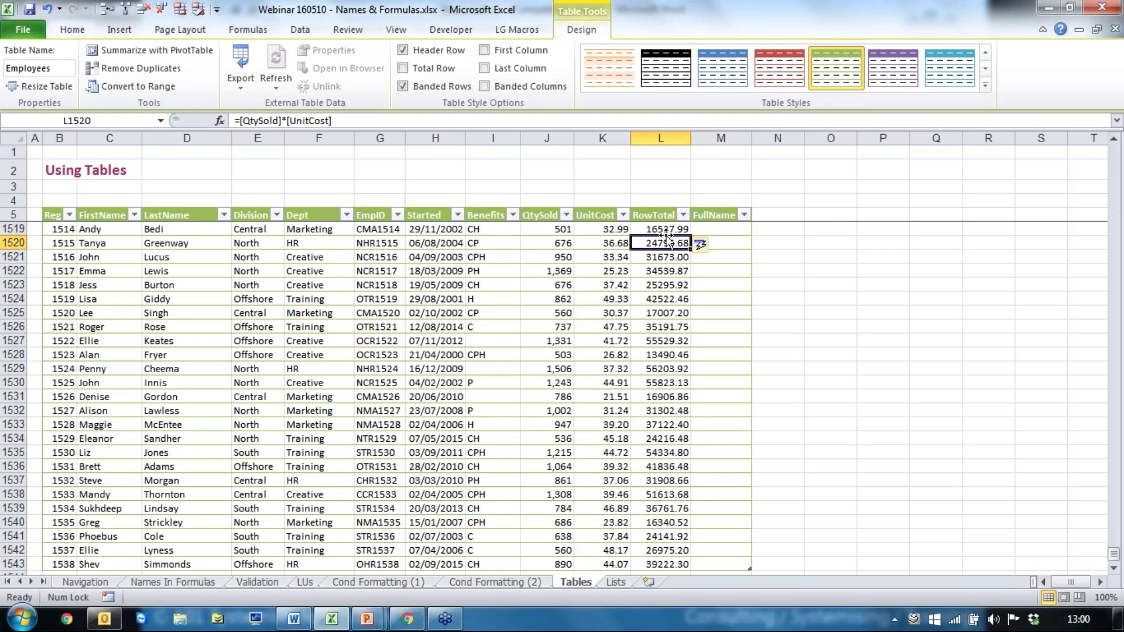
left_click(667, 315)
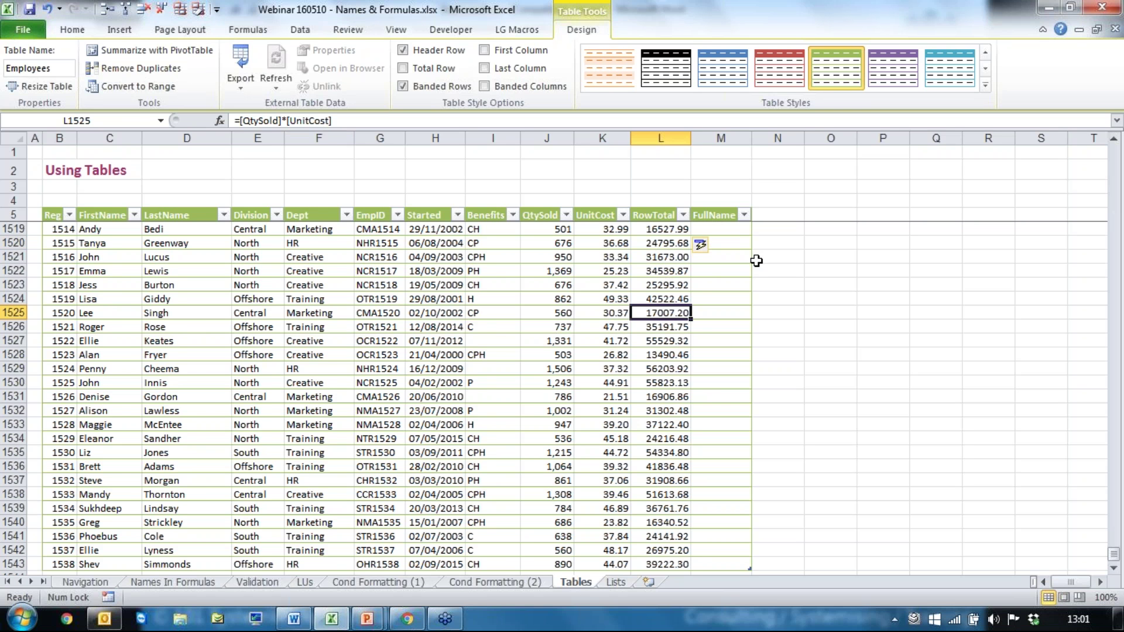
Start the FullName formula in cell M6 with the structured reference =Employees[FirstName]
scroll(752, 289, "up", 10)
scroll(600, 333, "up", 20)
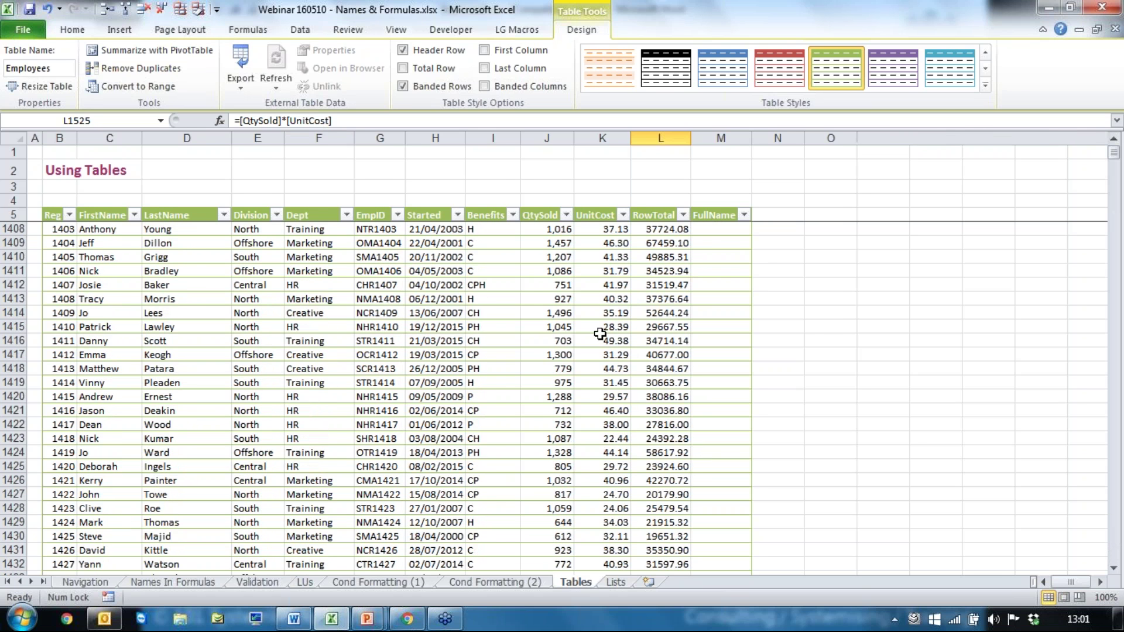
key("ctrl+Home")
left_click(701, 230)
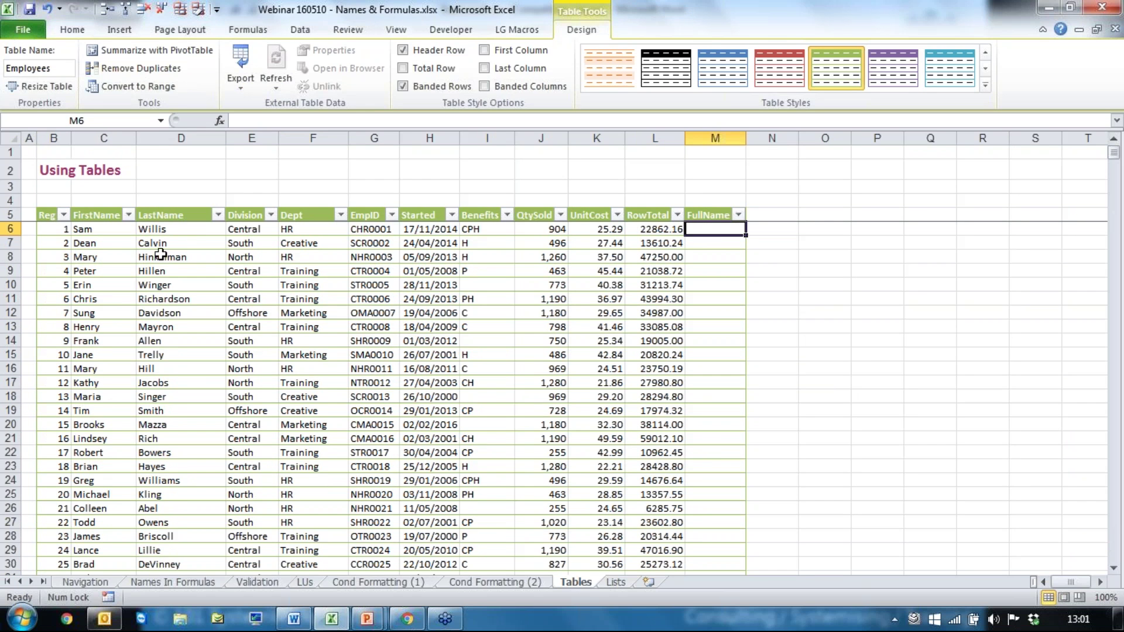
type("=")
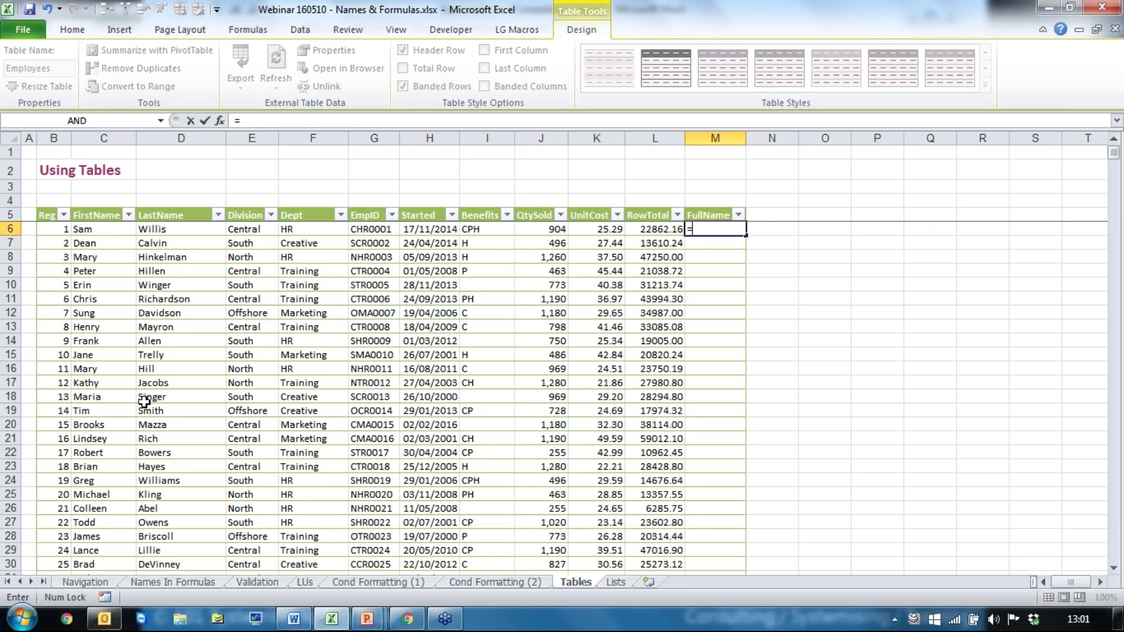
type("employees")
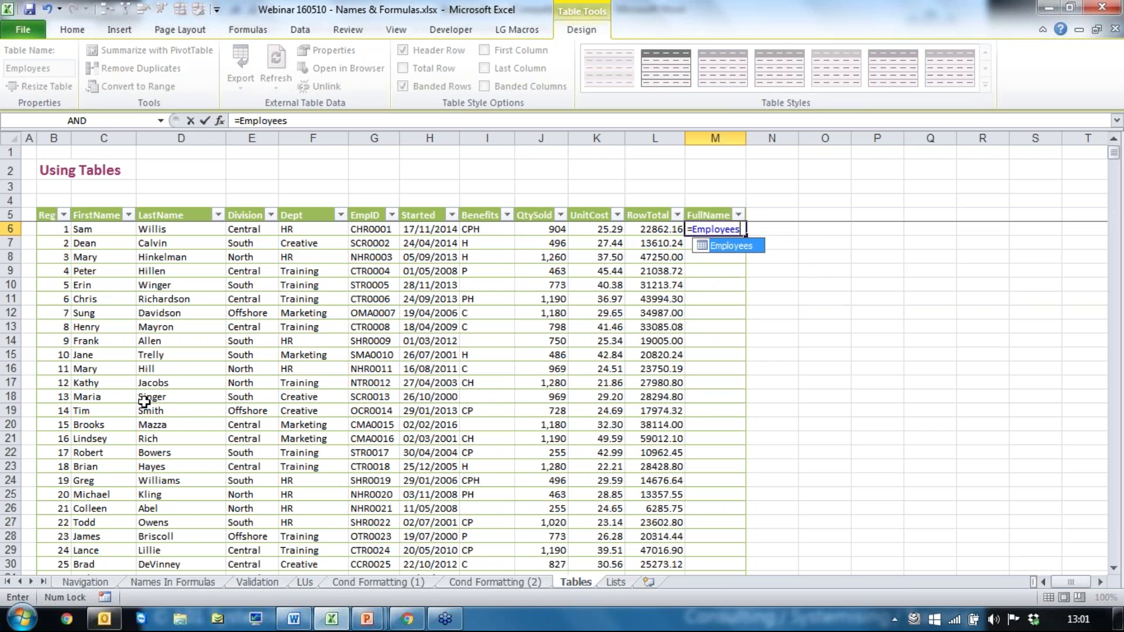
type("[")
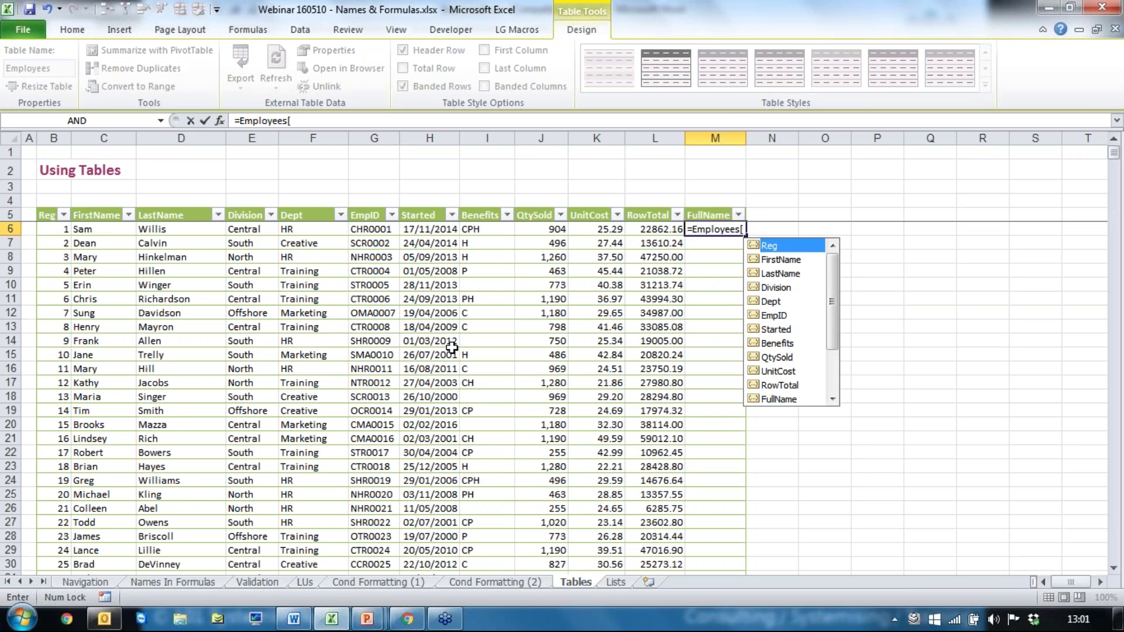
double_click(778, 261)
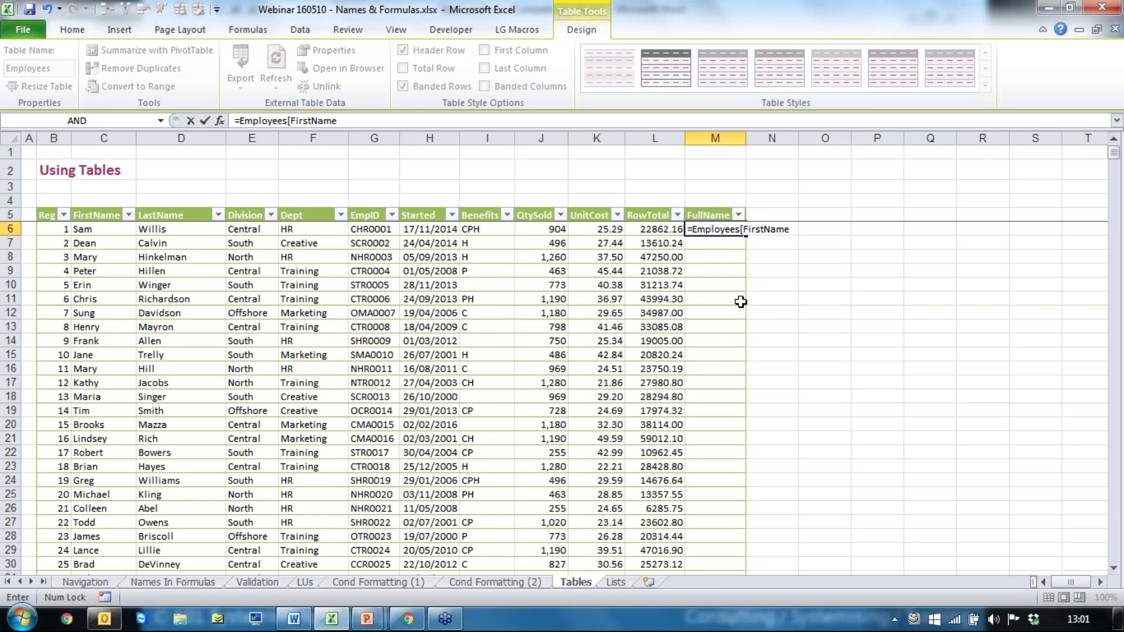
type("]")
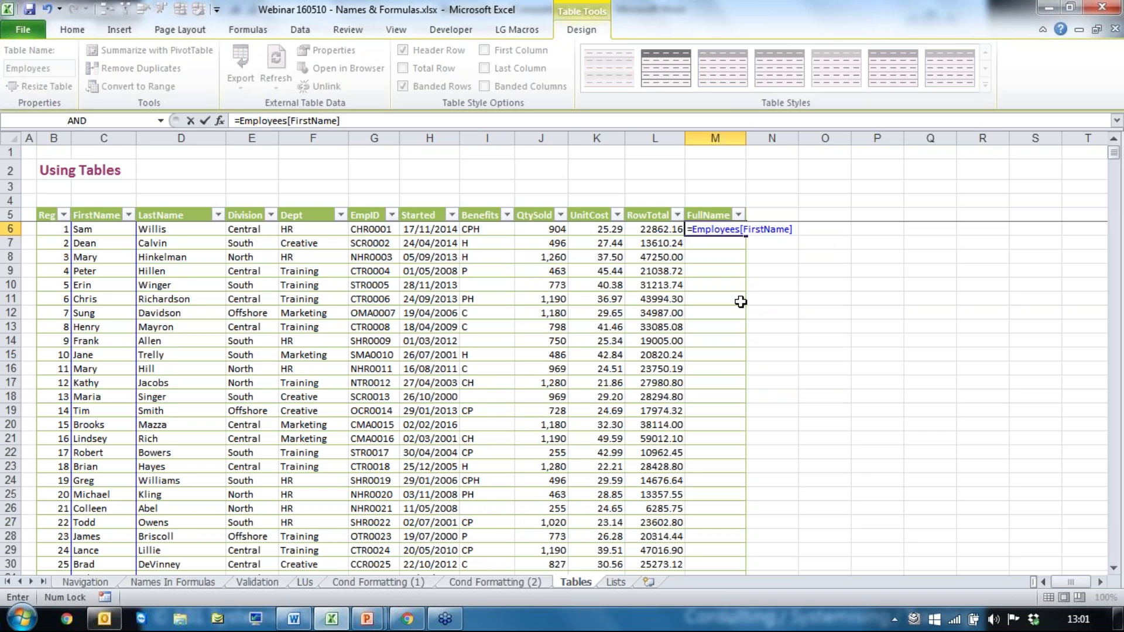
Complete the FullName formula with &" "&Employees[LastName] and autofit the width of column M
type("&")
type("\"")
type(" \"&")
type("emp")
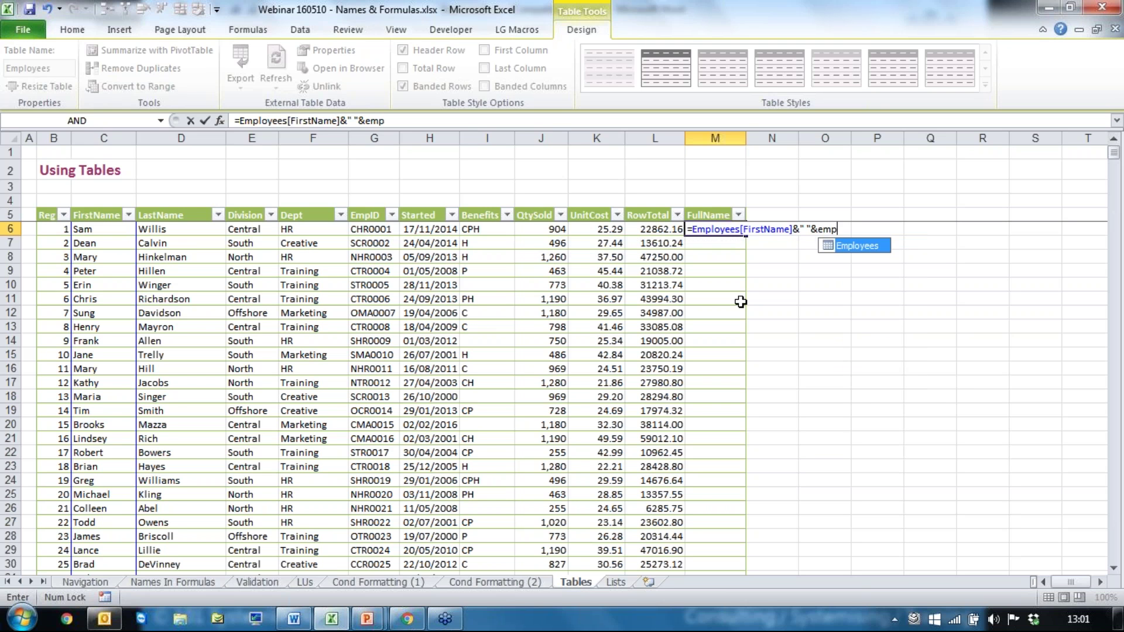
key("Tab")
type("[")
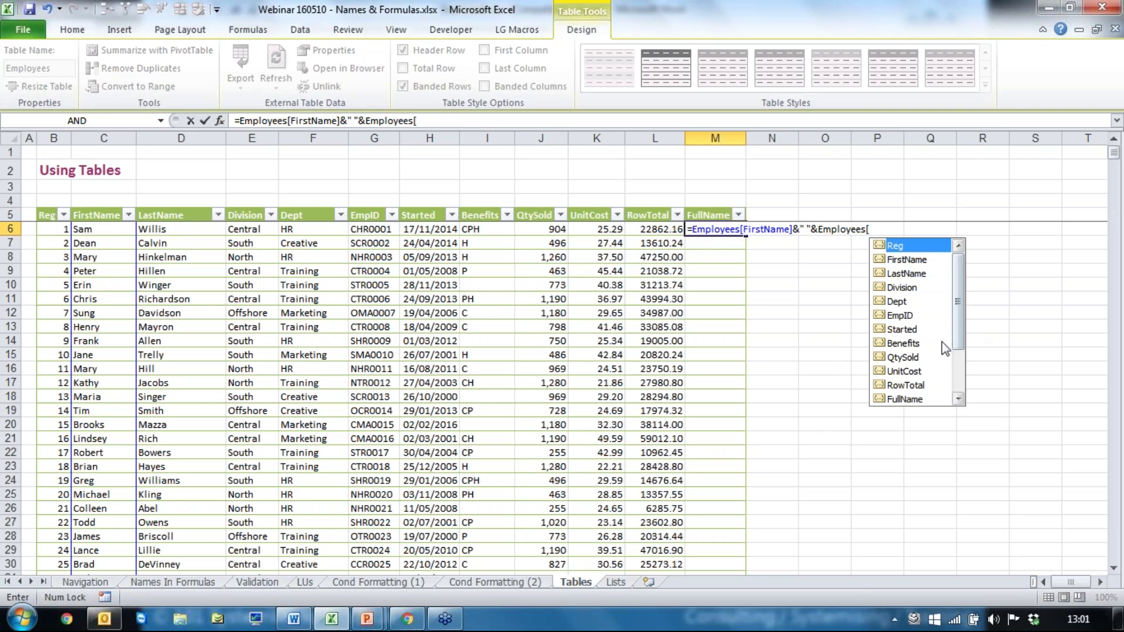
double_click(892, 273)
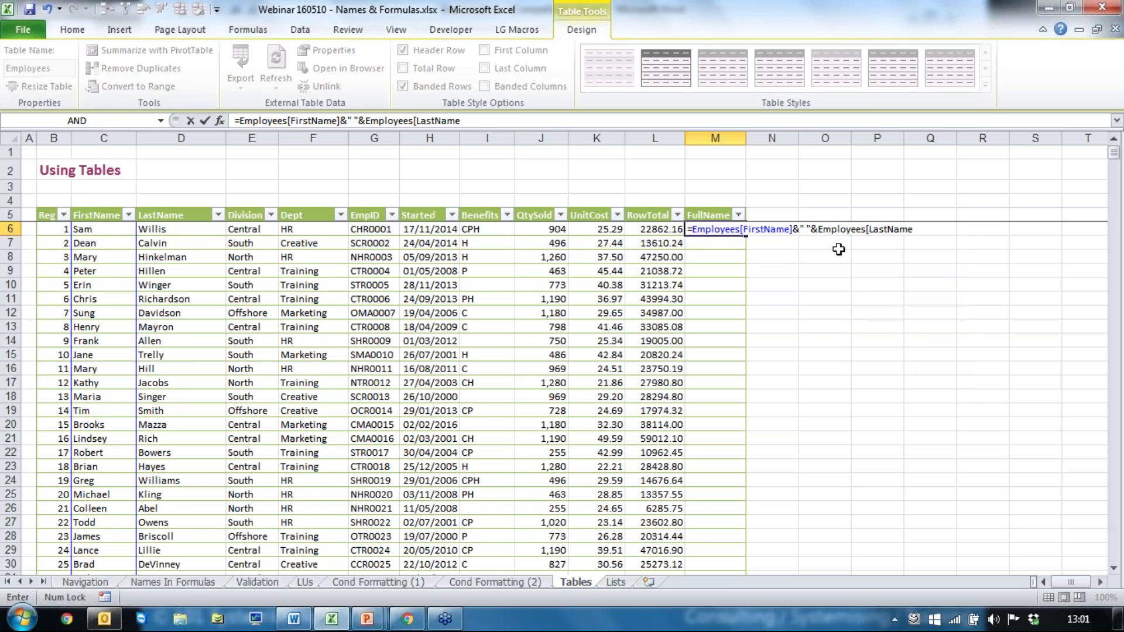
type("]")
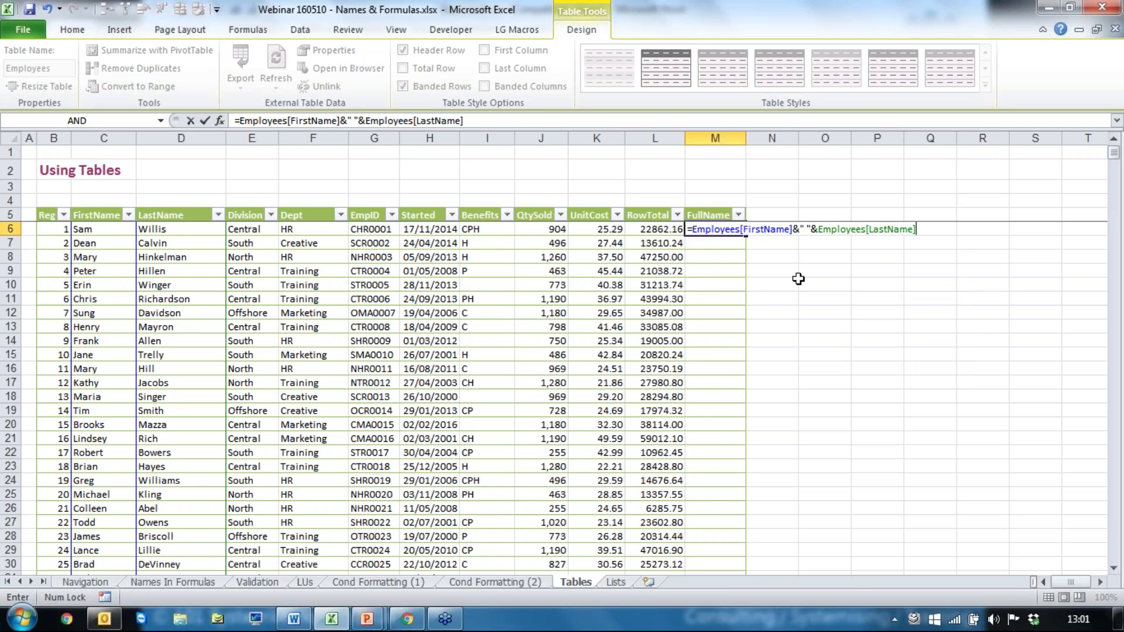
key("Return")
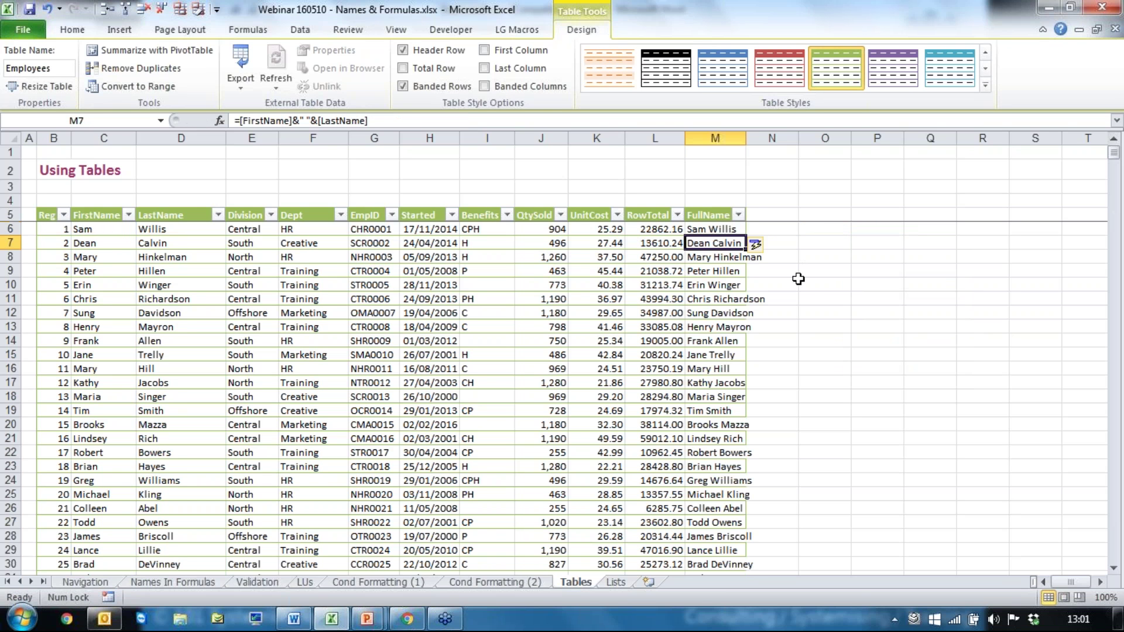
left_click(700, 228)
double_click(747, 140)
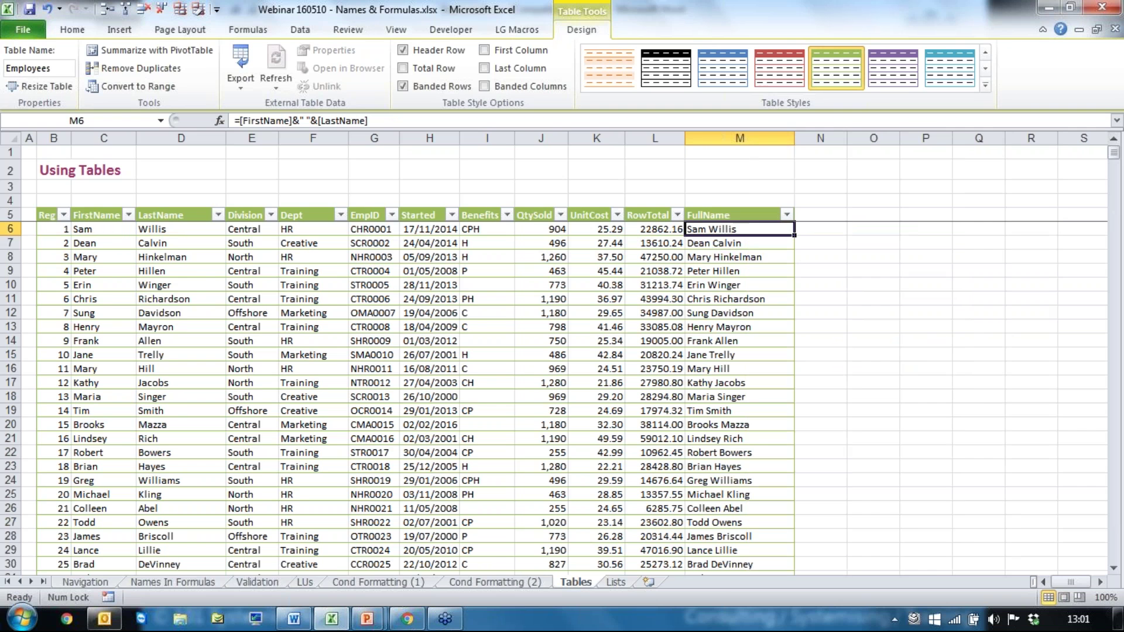
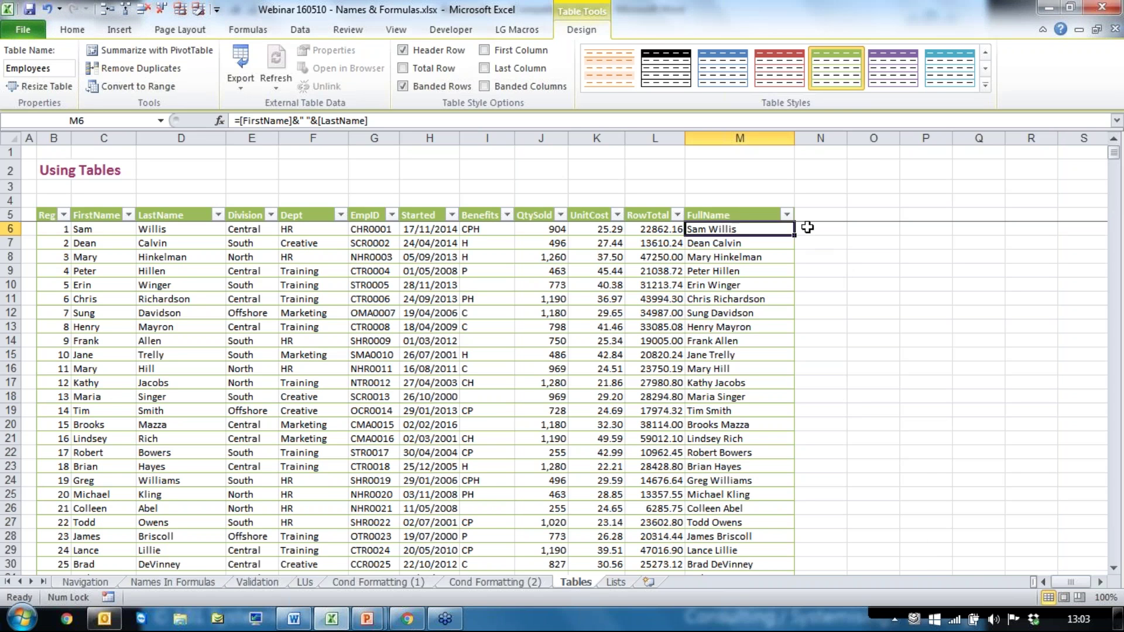
Clear the calculated RowTotal values from L6 down to the last table row
left_click(658, 229)
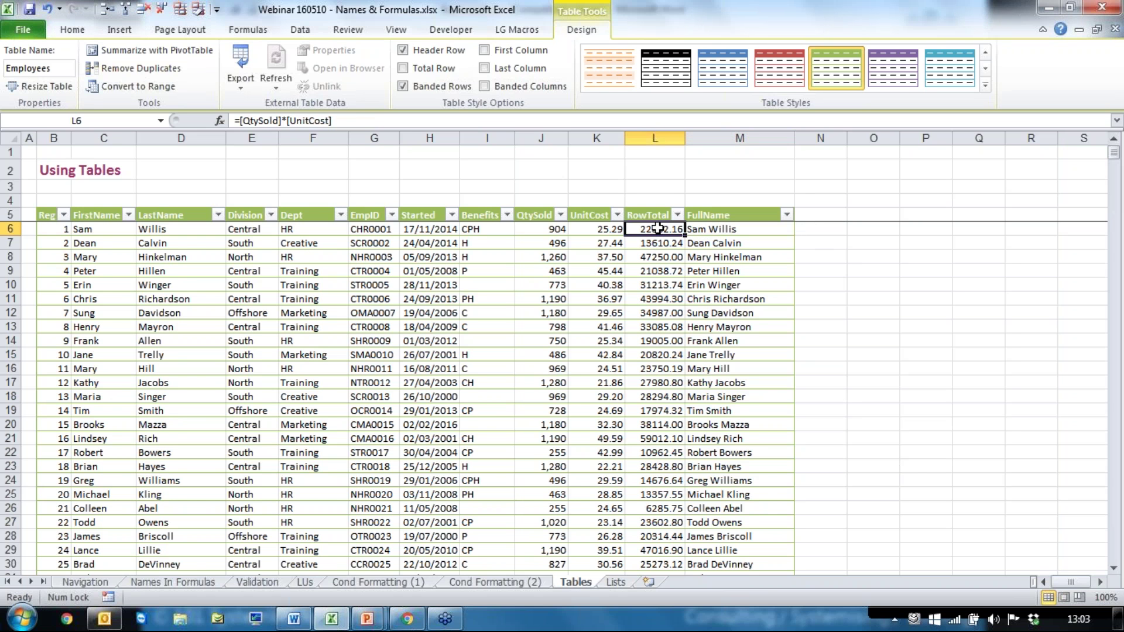
key("Up")
key("Down")
key("ctrl+shift+Down")
key("Delete")
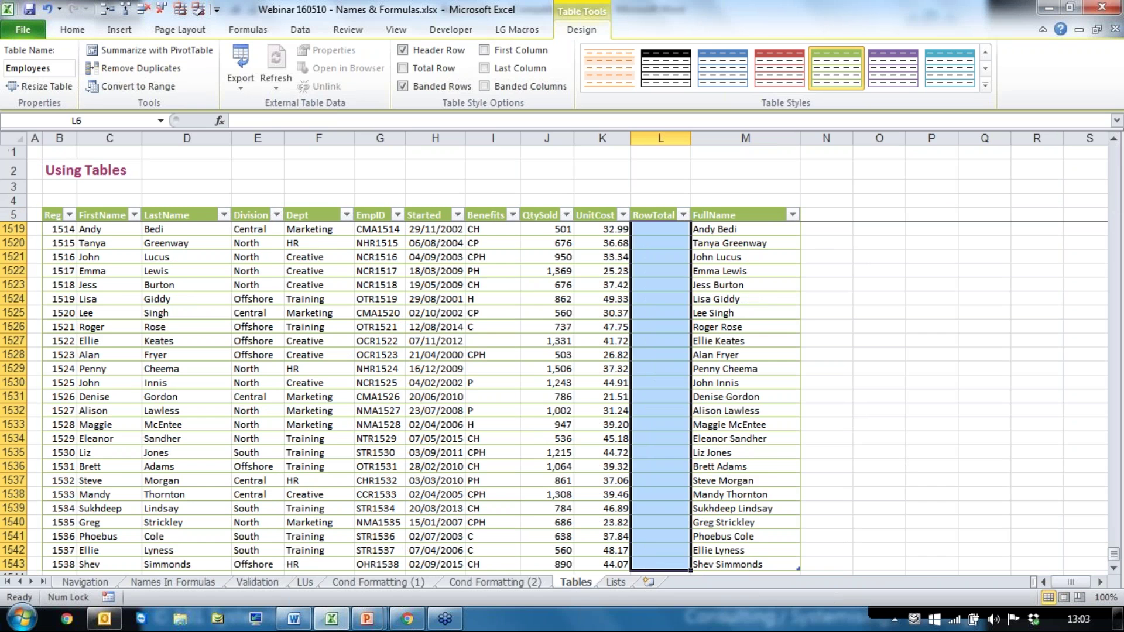
Start the RowTotal formula in cell L6 with the structured reference =Employees[QtySold]
left_click(651, 231)
scroll(649, 241, "up", 7)
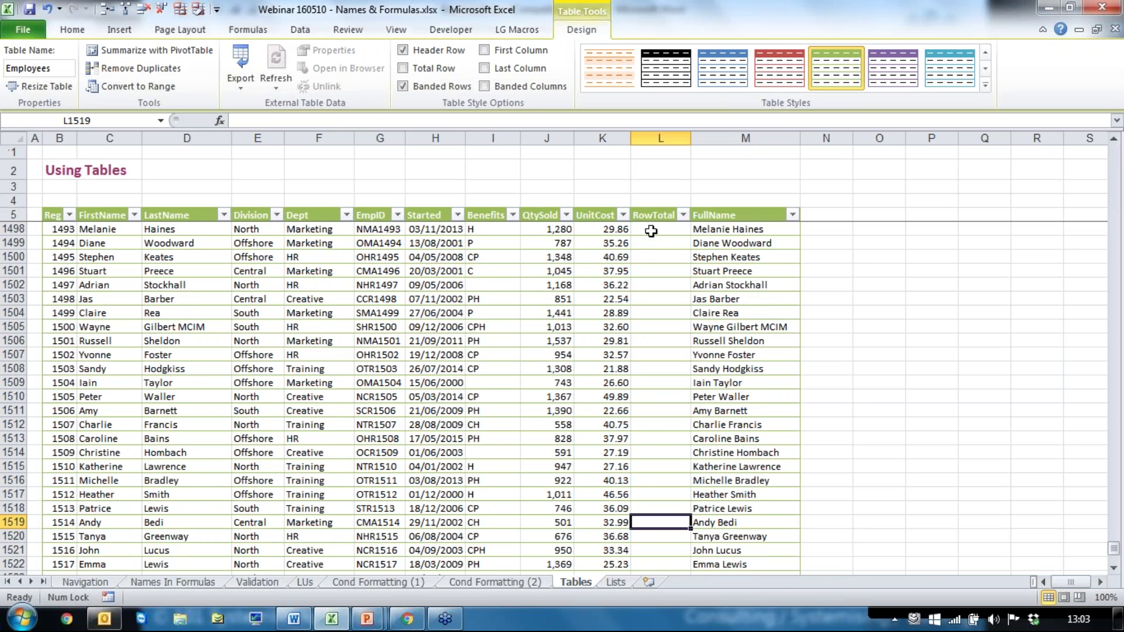
left_click(650, 229)
key("Up")
key("Down")
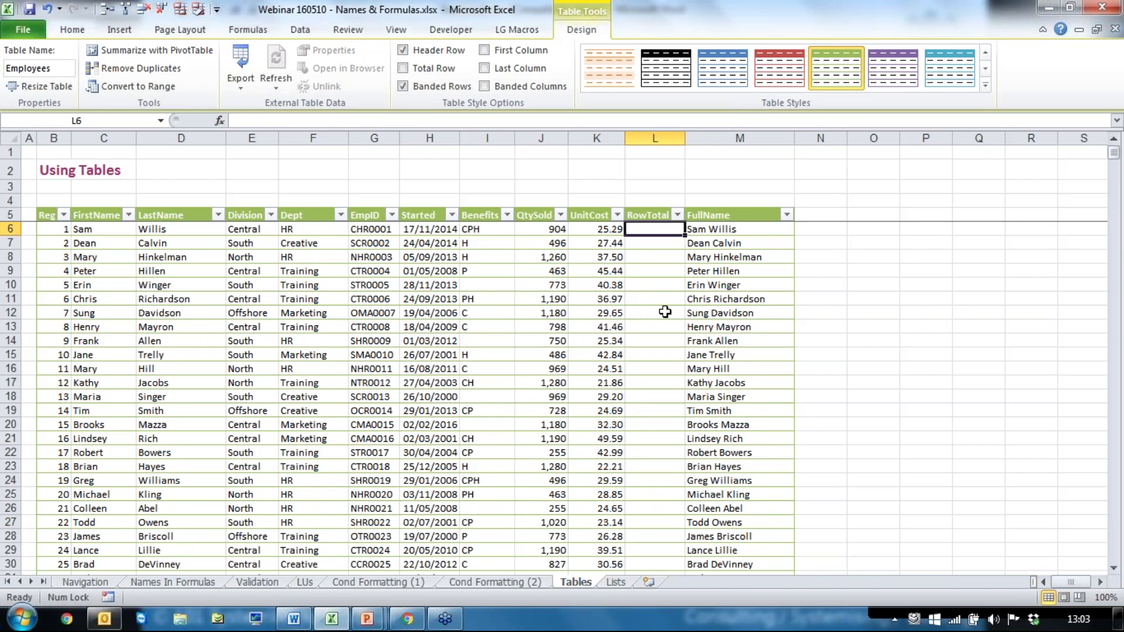
type("=")
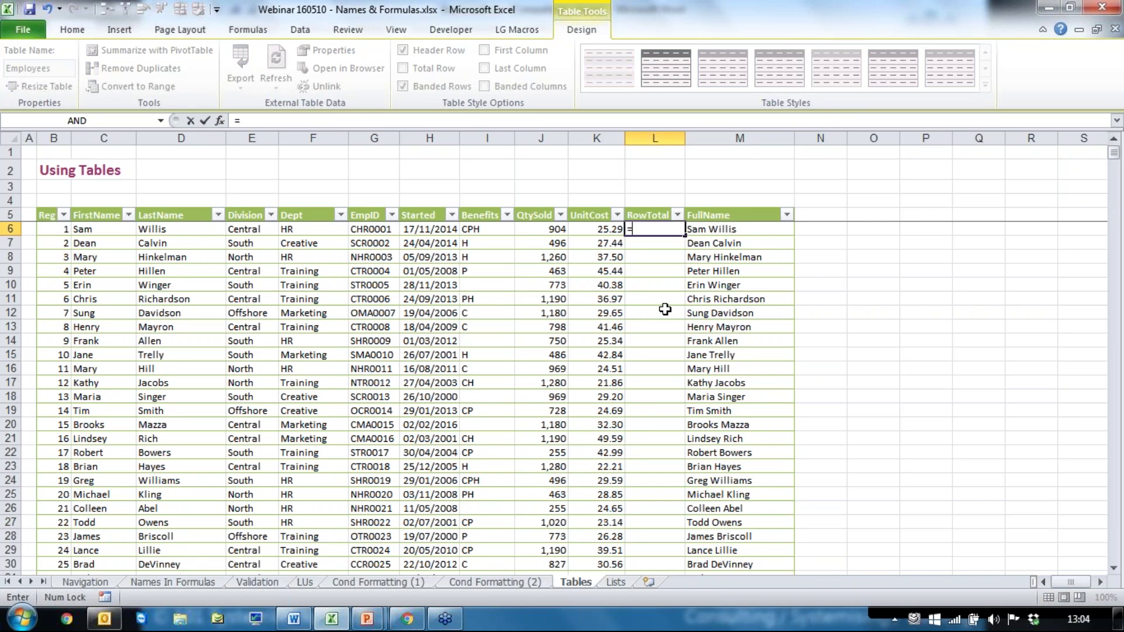
type("em")
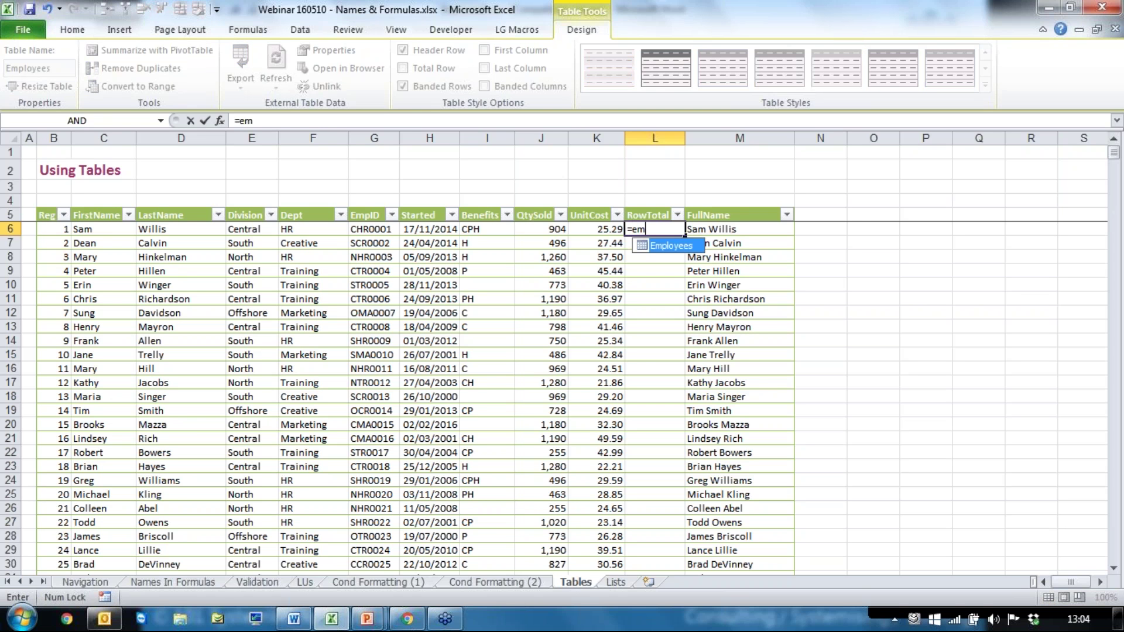
key("Tab")
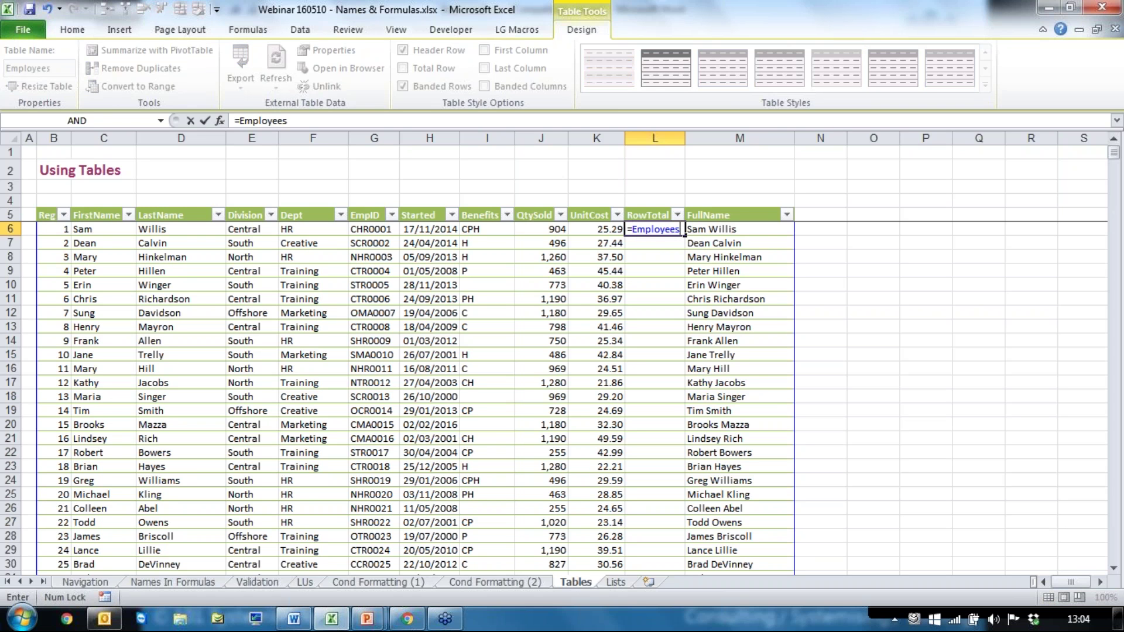
type("[")
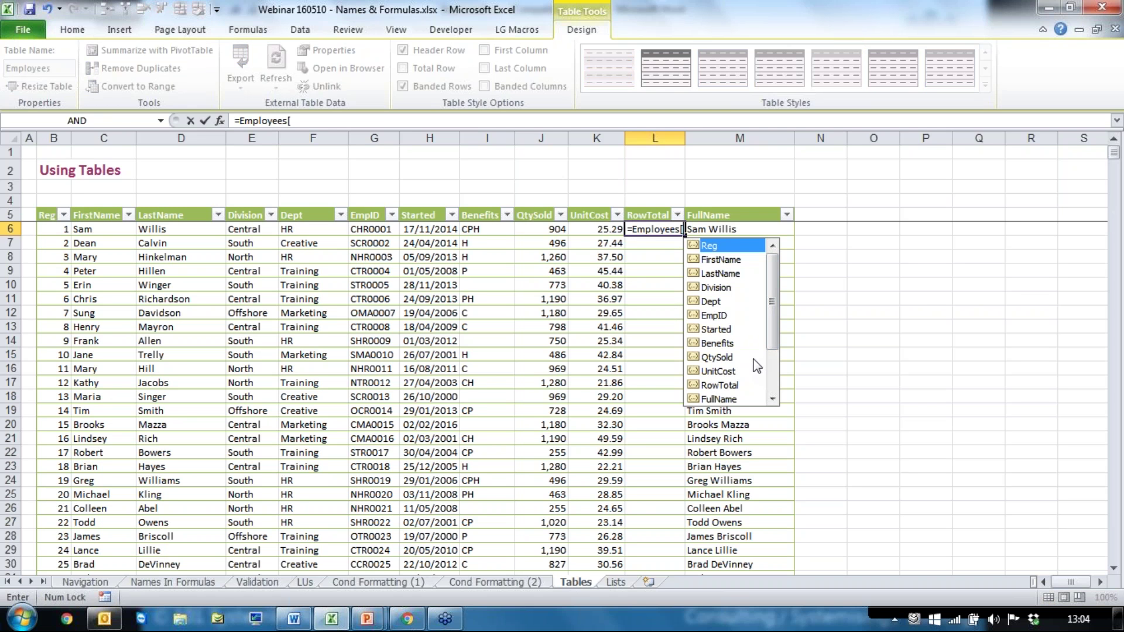
double_click(726, 359)
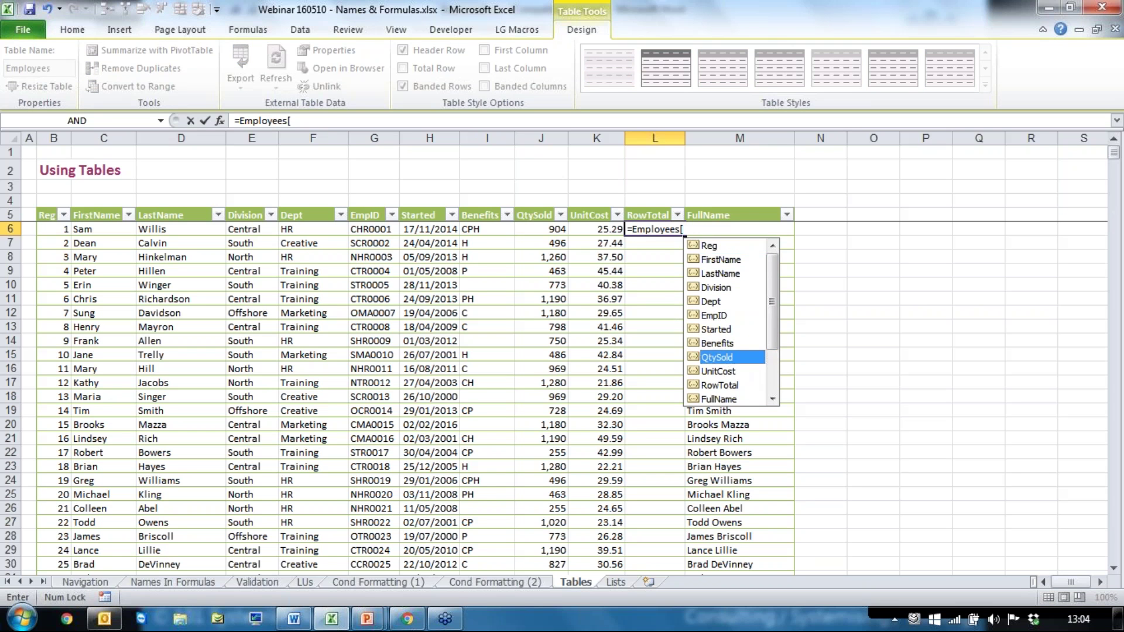
type("]")
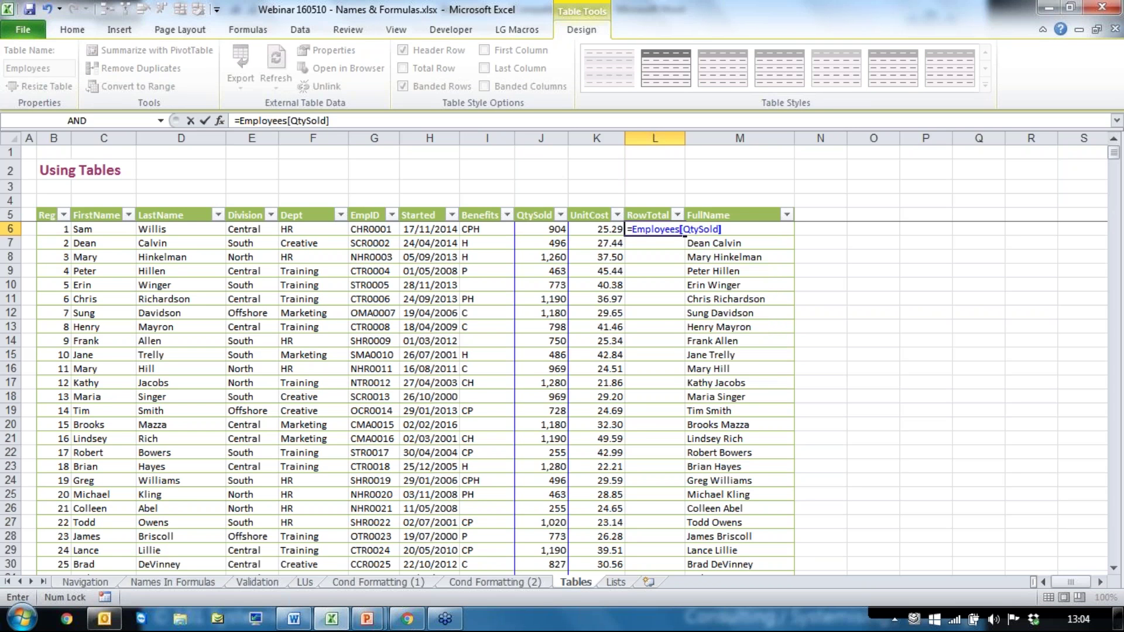
Complete the RowTotal formula in L6 by multiplying by Employees[UnitCost] and enter it to fill the calculated column
type("*empl")
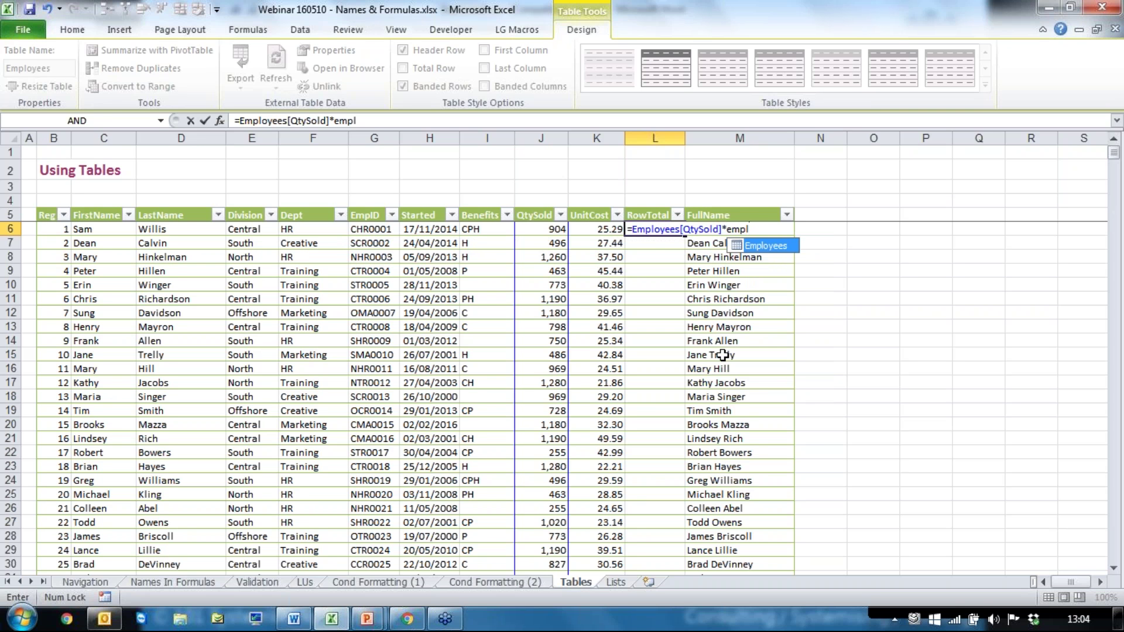
key("Tab")
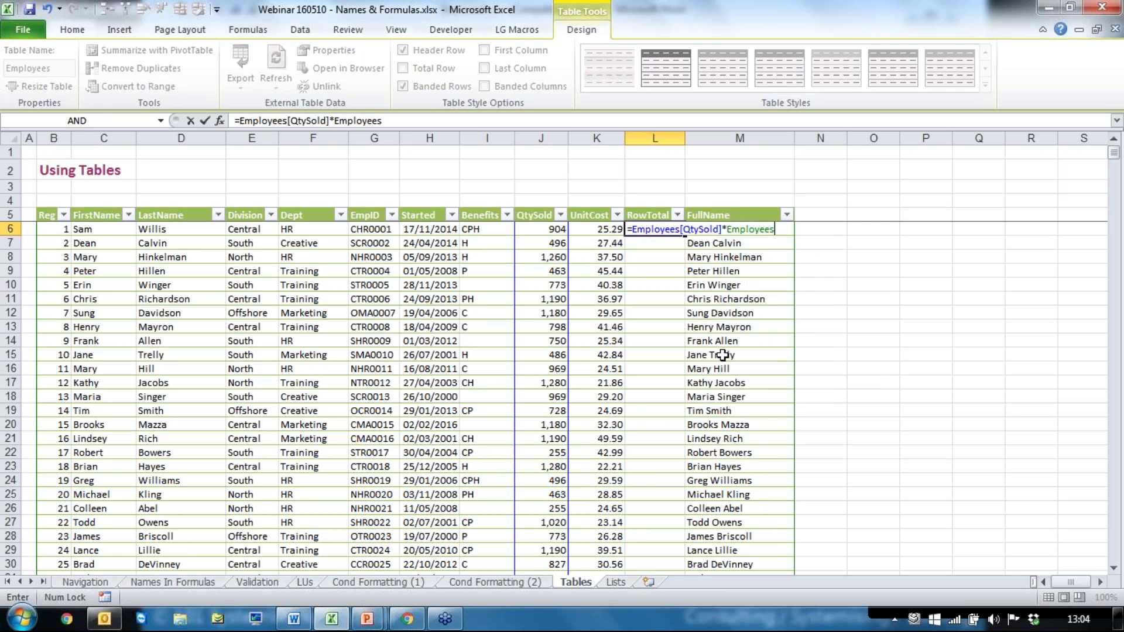
type("[")
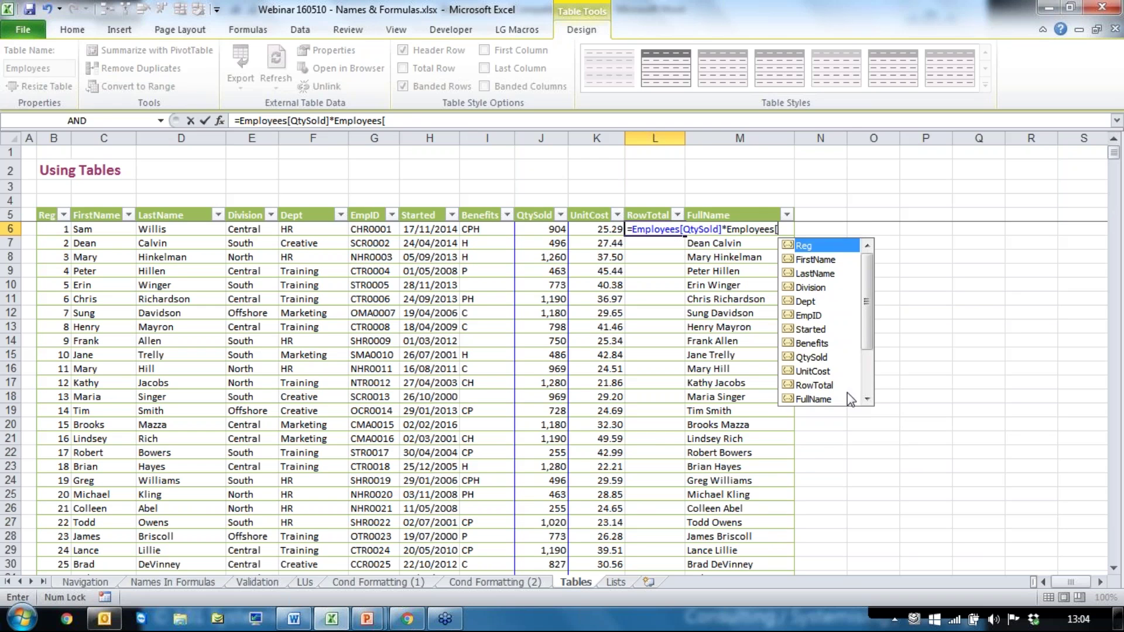
left_click(813, 371)
key("Tab")
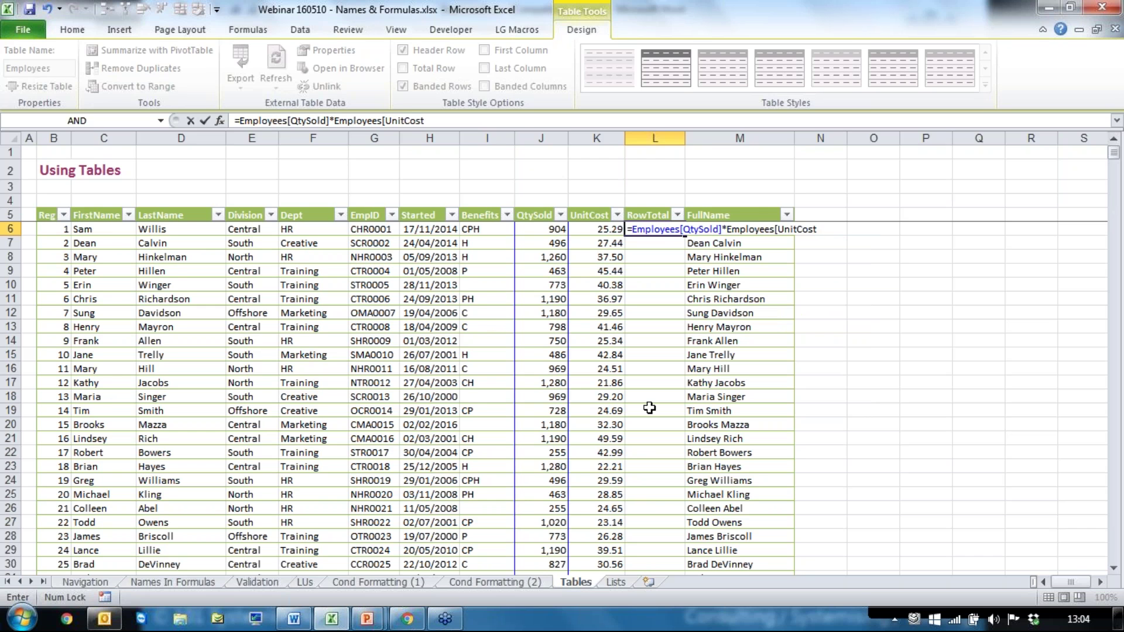
type("]")
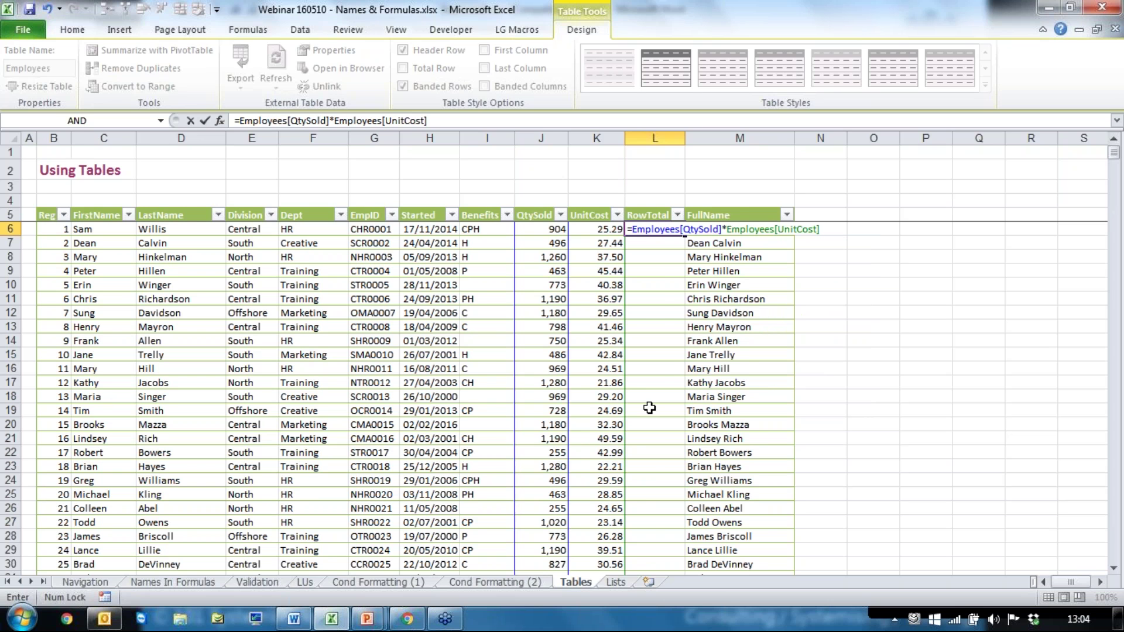
key("Return")
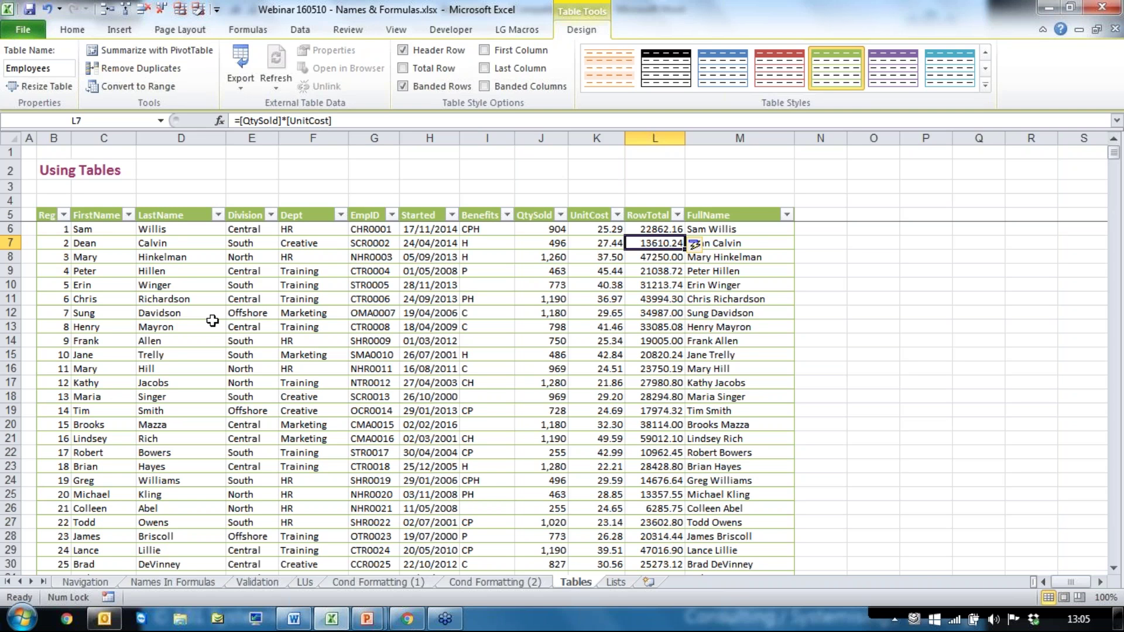
Select a cell in the table's LastName column, bring up the Name Manager and close it again
left_click(185, 315)
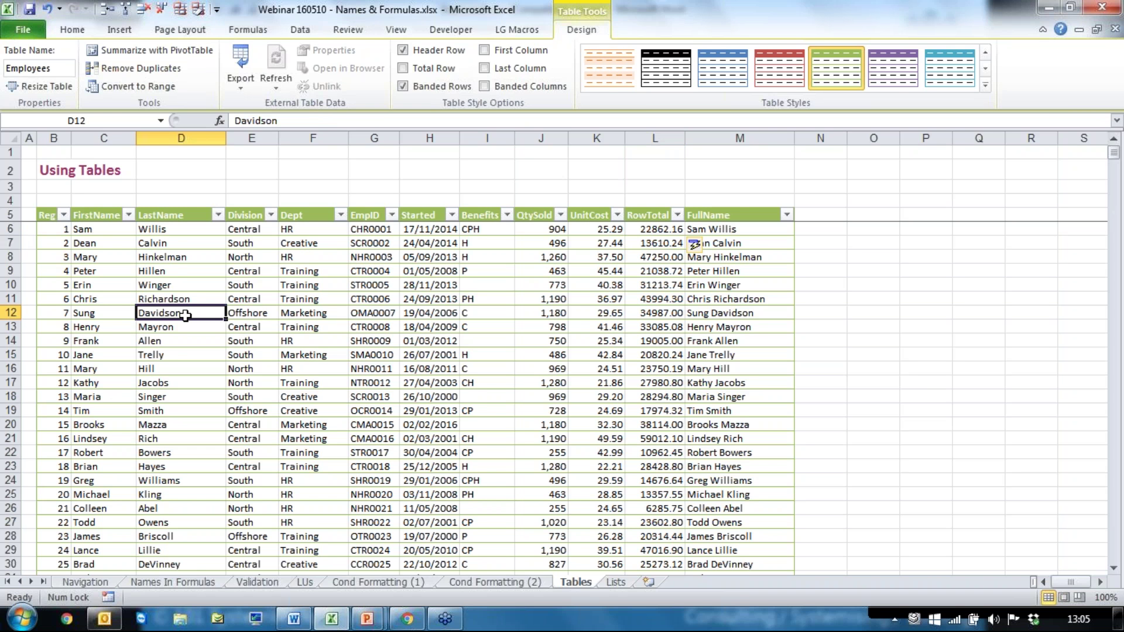
left_click(214, 285)
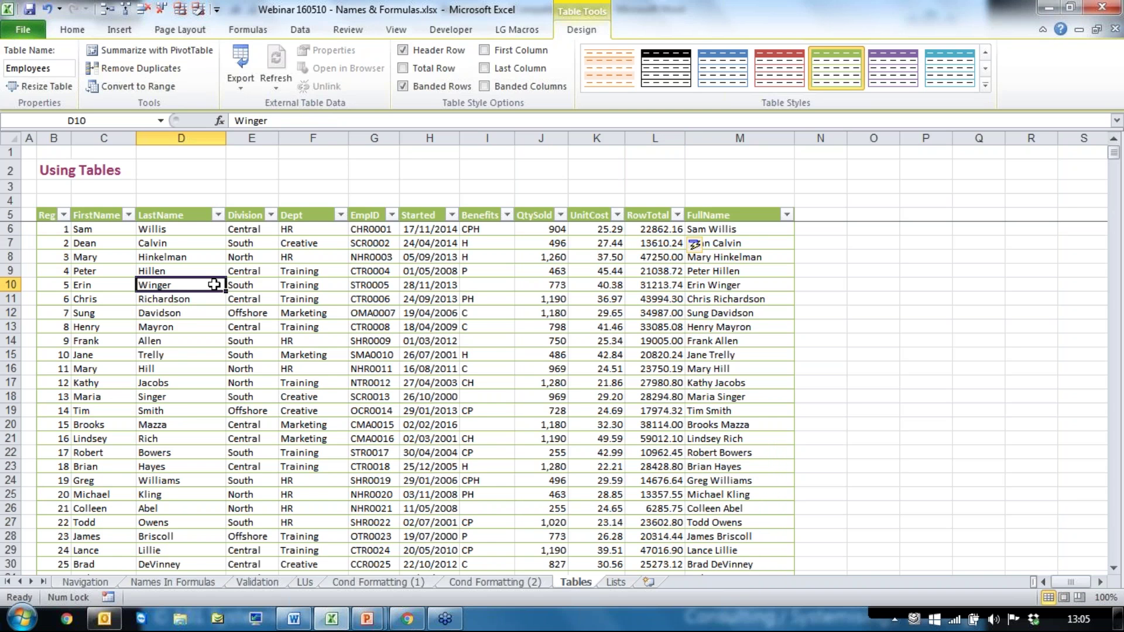
key("ctrl+F3")
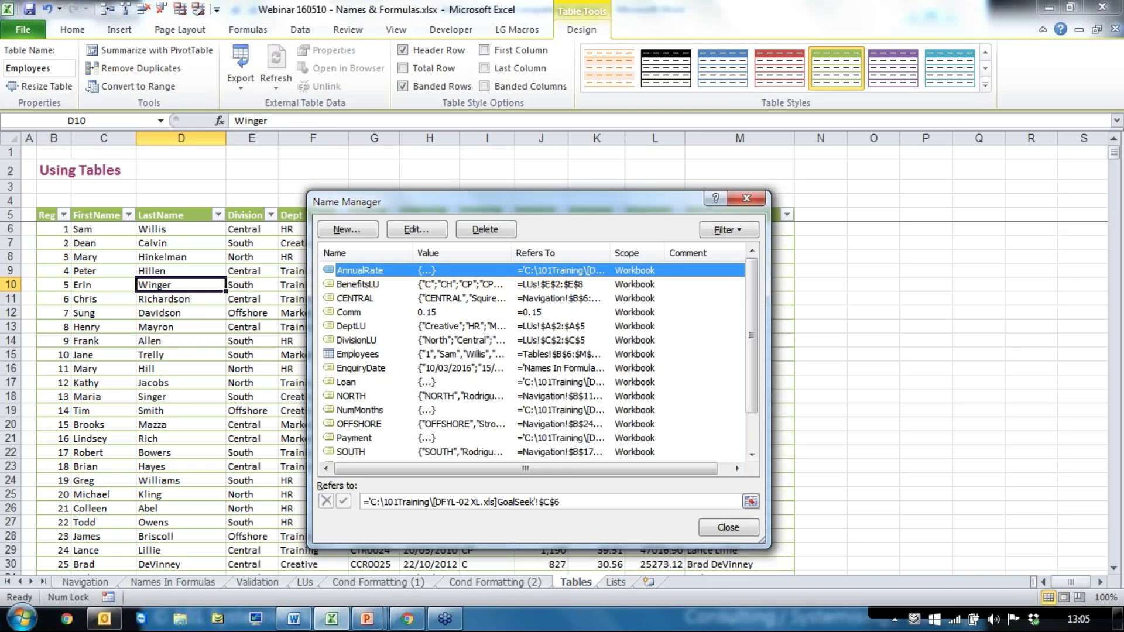
left_click(745, 200)
Reopen the Name Manager, examine which ranges the Employees table name and the OFFSHORE name refer to, and return to the table
left_click(250, 33)
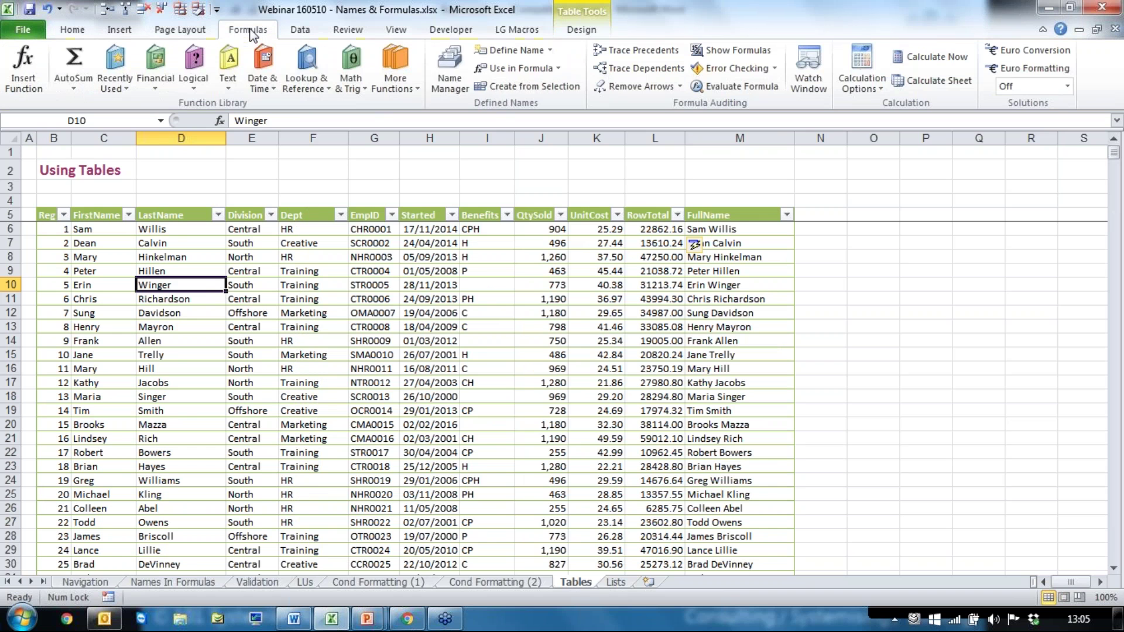
left_click(451, 76)
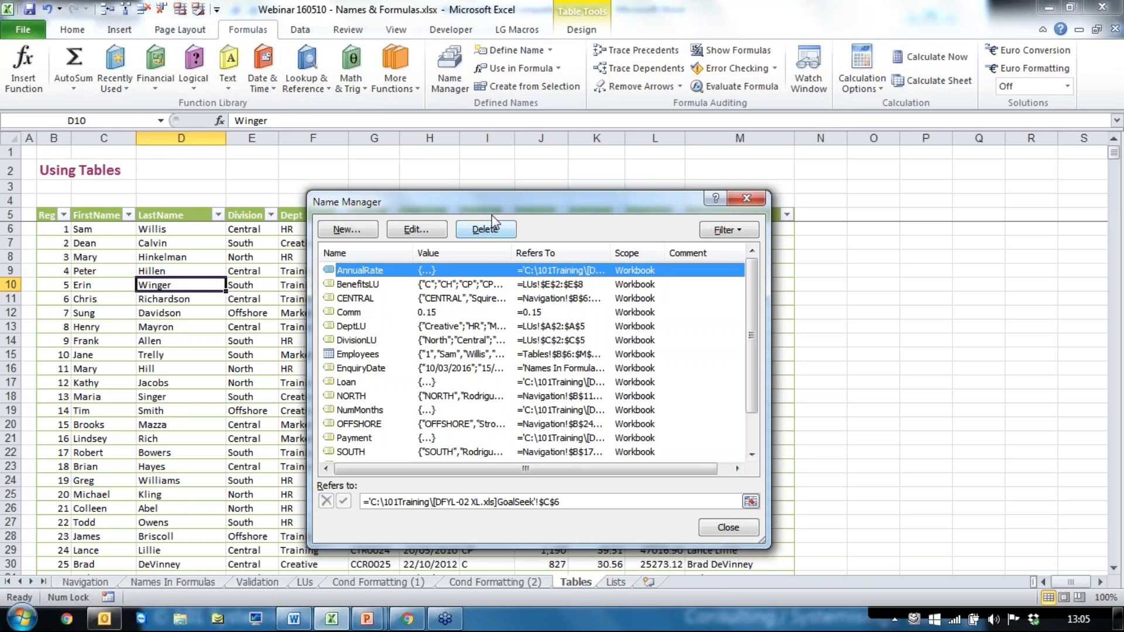
left_click_drag(482, 207, 442, 129)
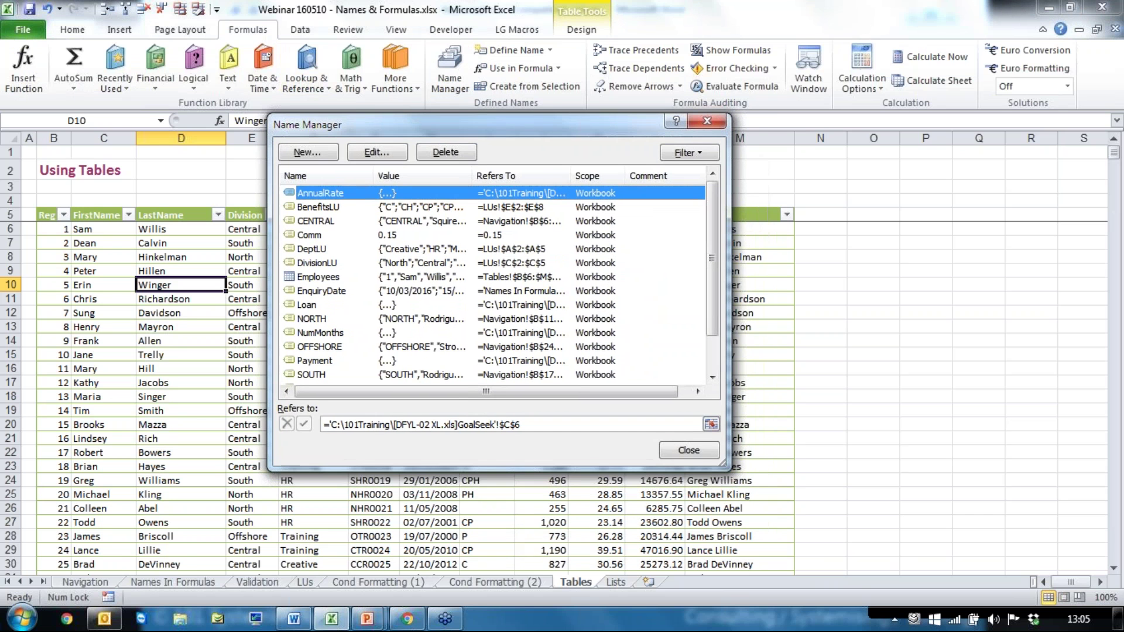
left_click(319, 276)
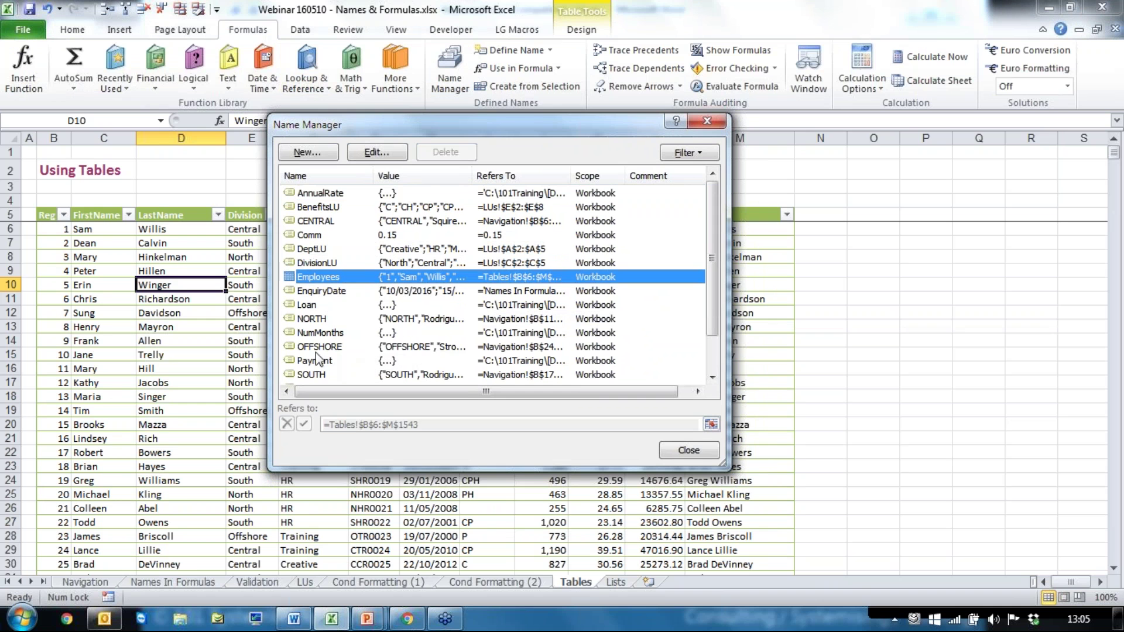
left_click(347, 349)
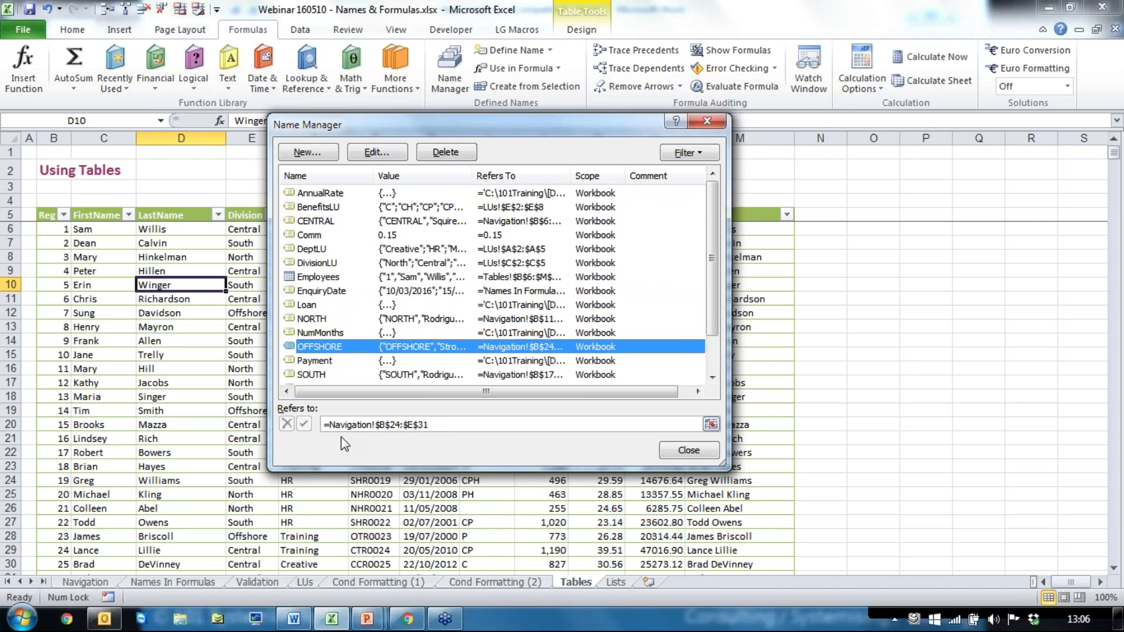
left_click(708, 123)
left_click(305, 340)
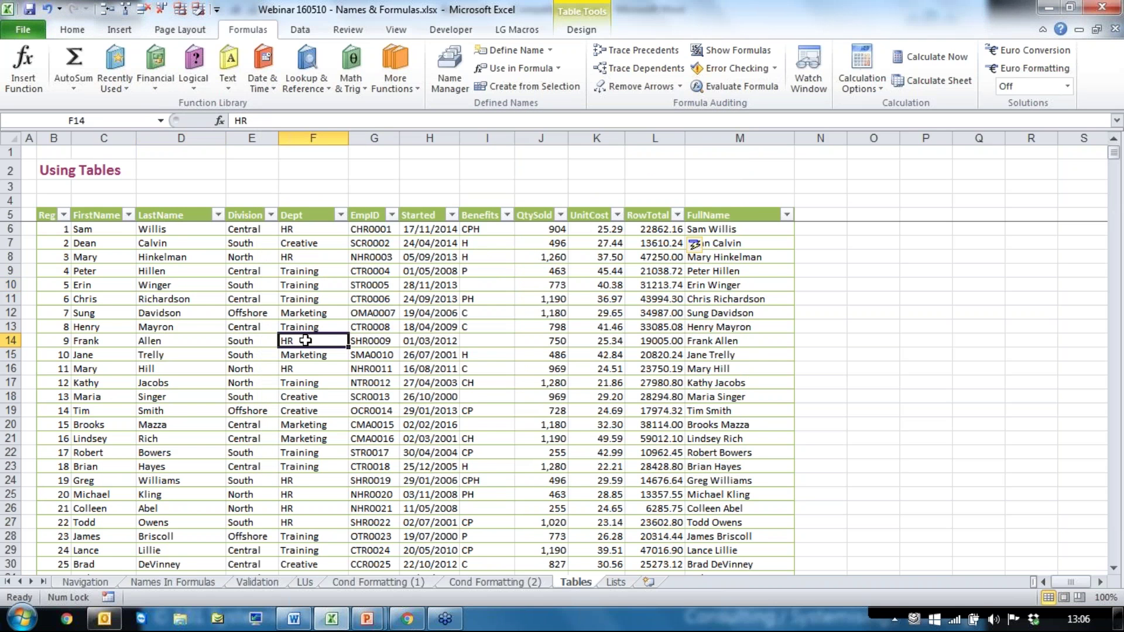